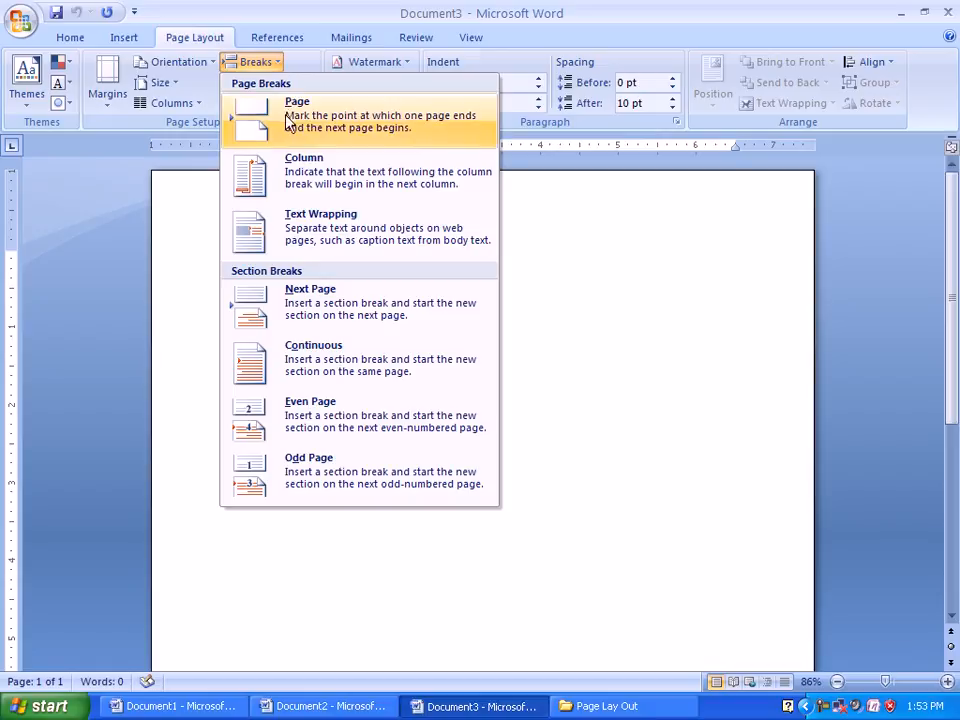
Insert a column break in the blank document, followed by an even-page section break
left_click(323, 179)
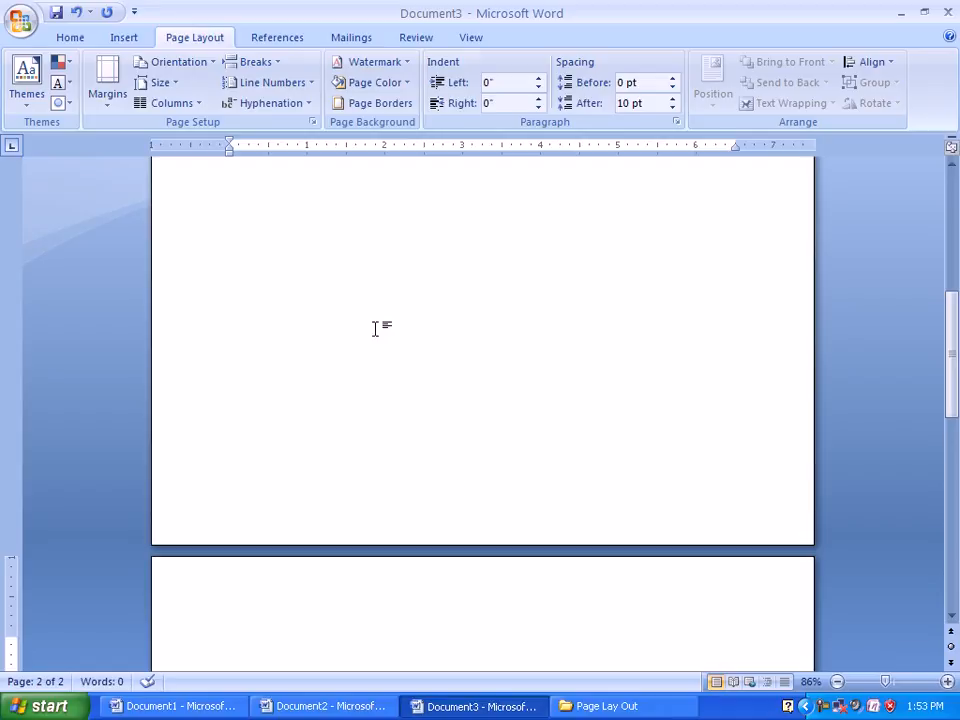
left_click(272, 63)
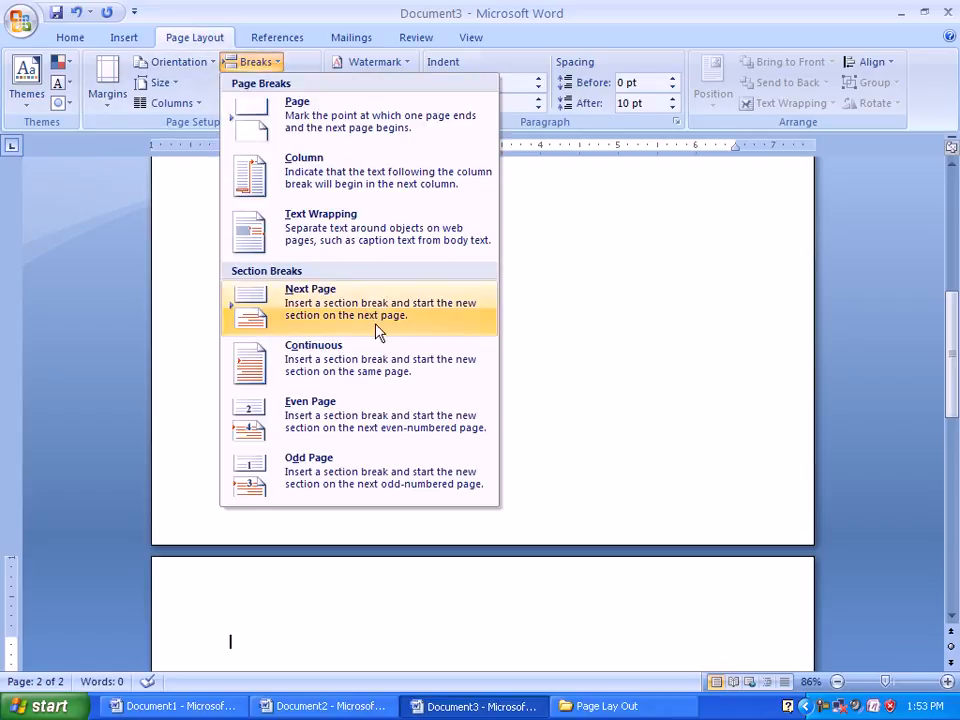
left_click(347, 420)
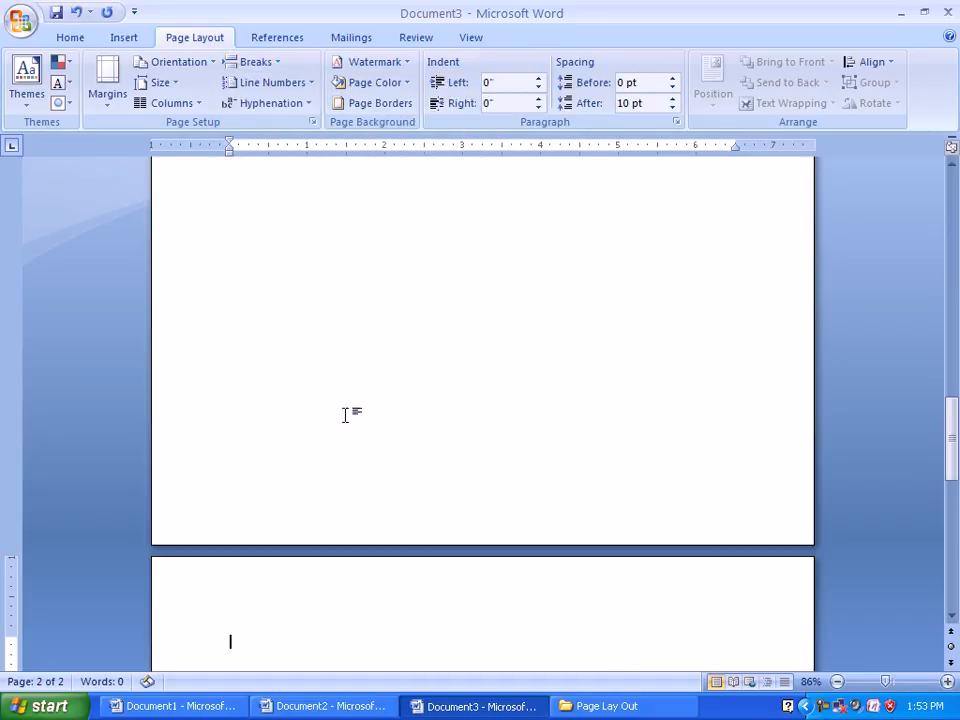
Examine the resulting pages side by side at 20% zoom, then return to a 73% zoom level
left_click(837, 682)
left_click(837, 682)
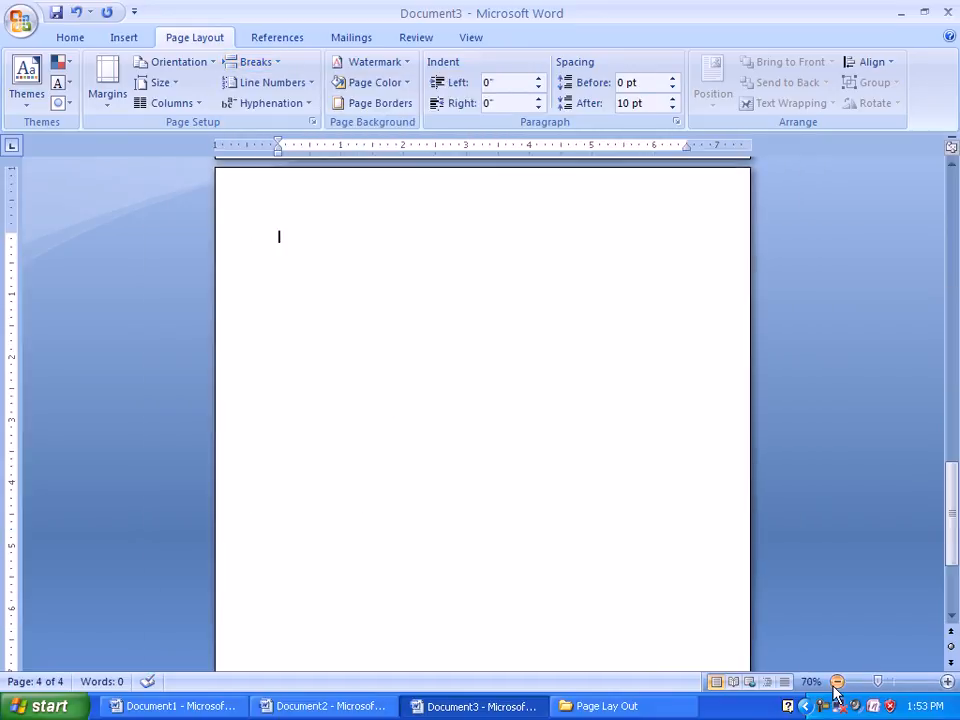
left_click(837, 682)
left_click(837, 682)
left_click(837, 682)
left_click(837, 682)
left_click(837, 682)
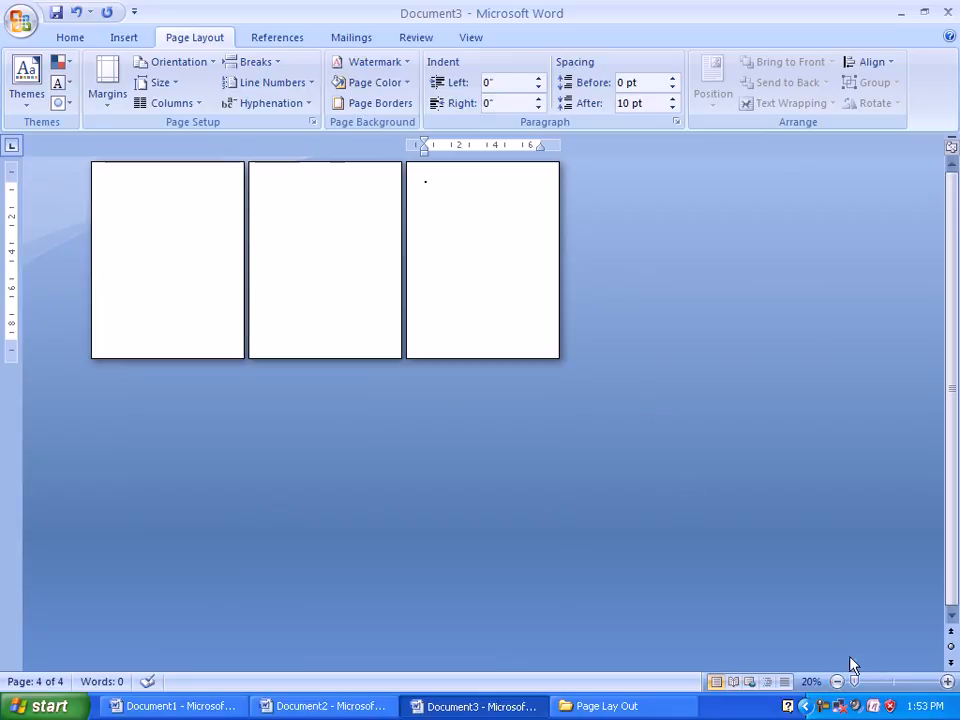
left_click(880, 684)
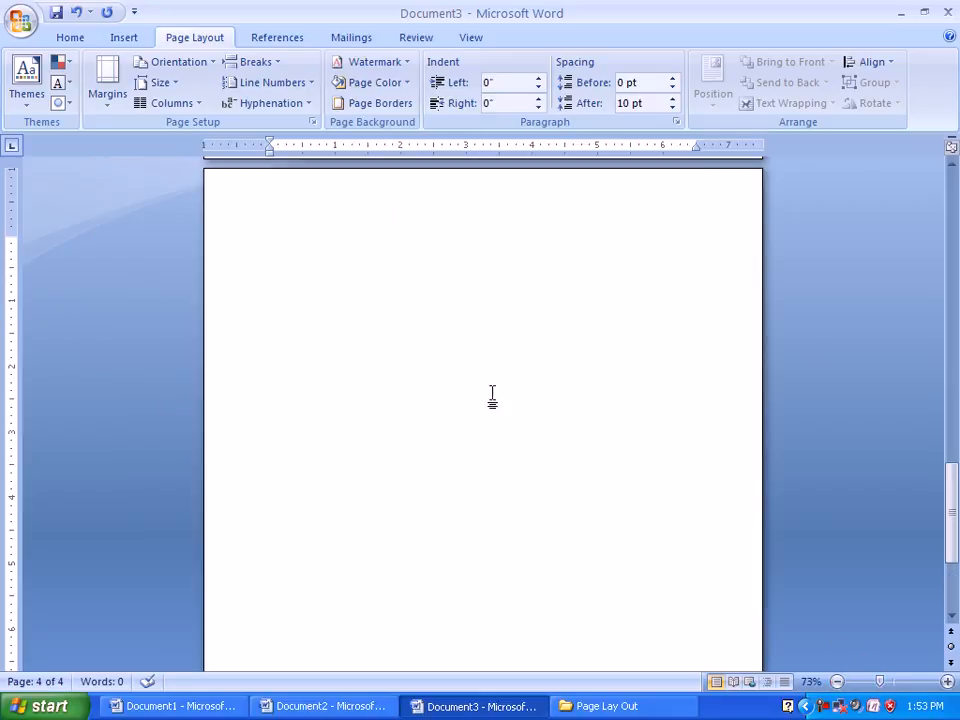
Insert a page break followed by a continuous section break at the end of the document
left_click(262, 62)
left_click(297, 127)
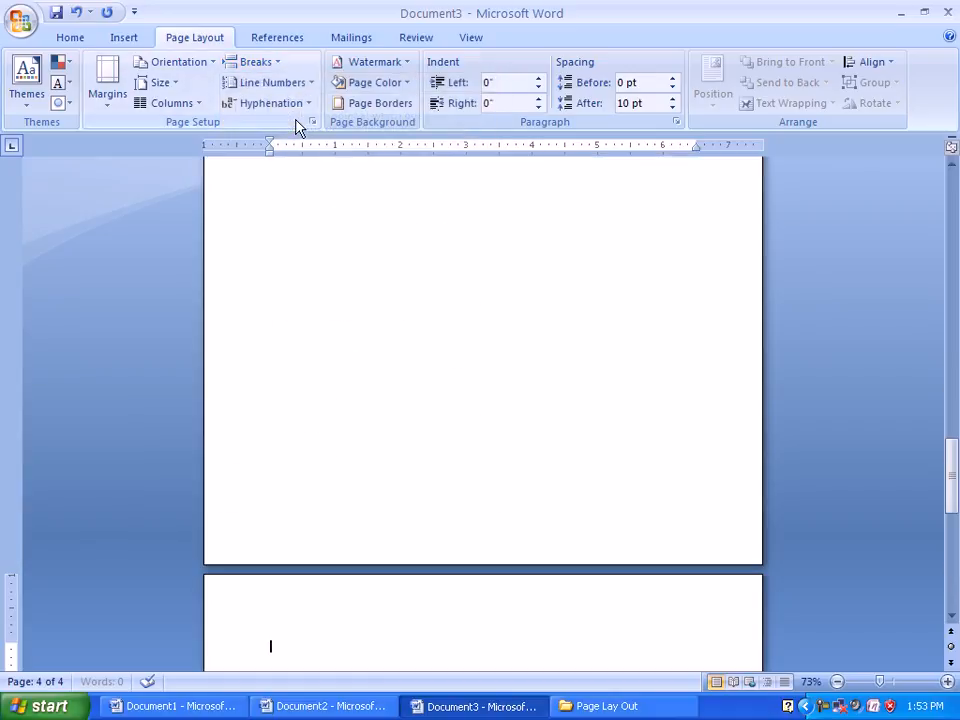
left_click(275, 63)
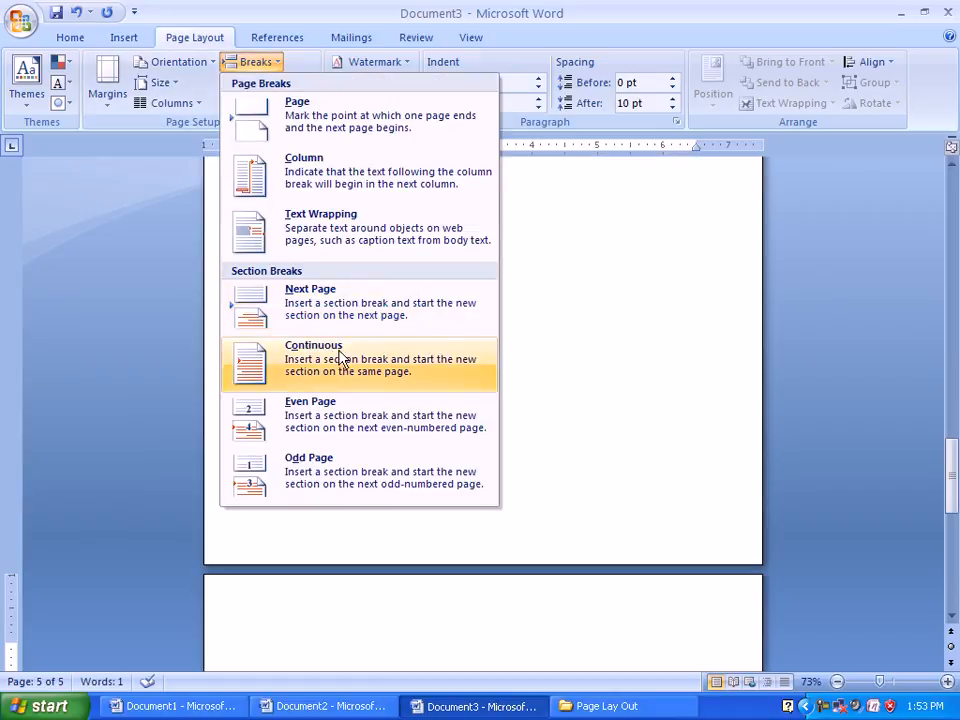
left_click(333, 360)
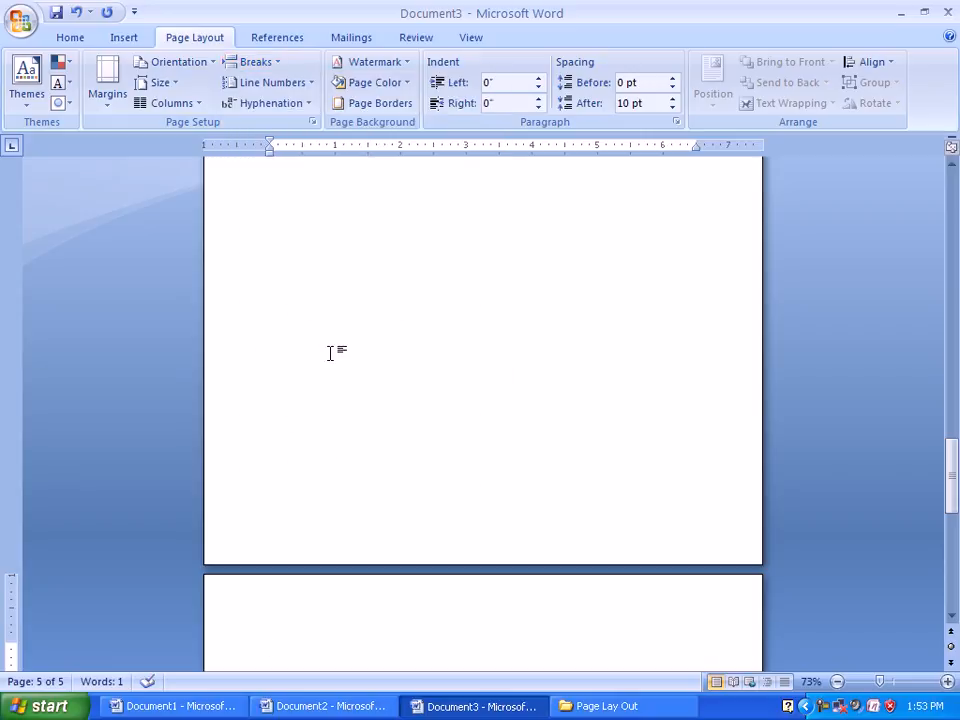
Insert another even-page section break, then delete everything in the document including all the breaks
left_click(248, 62)
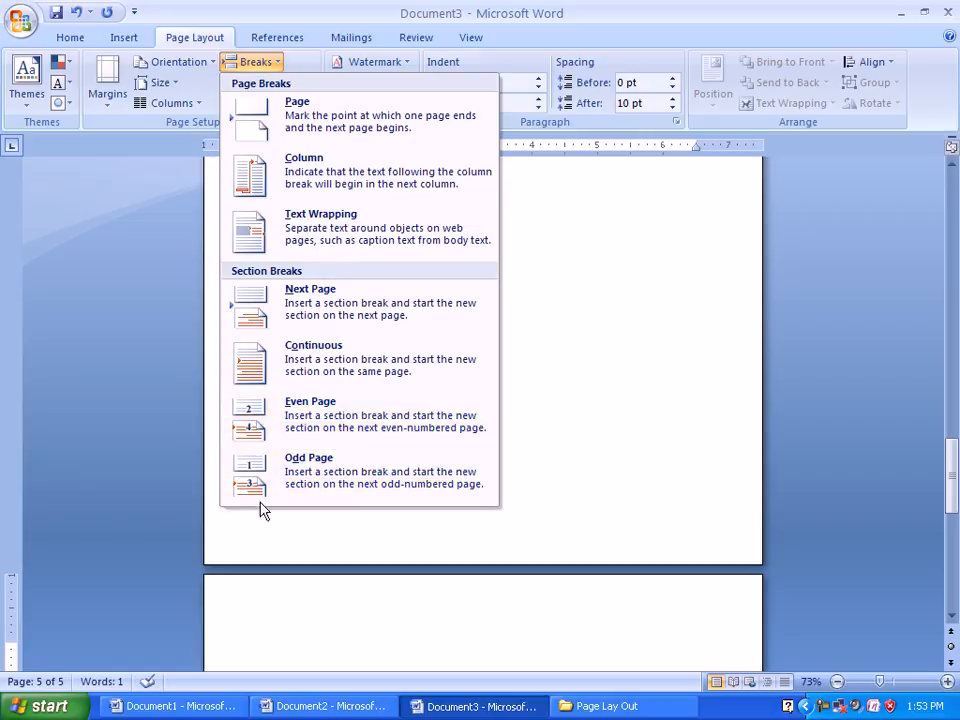
left_click(361, 436)
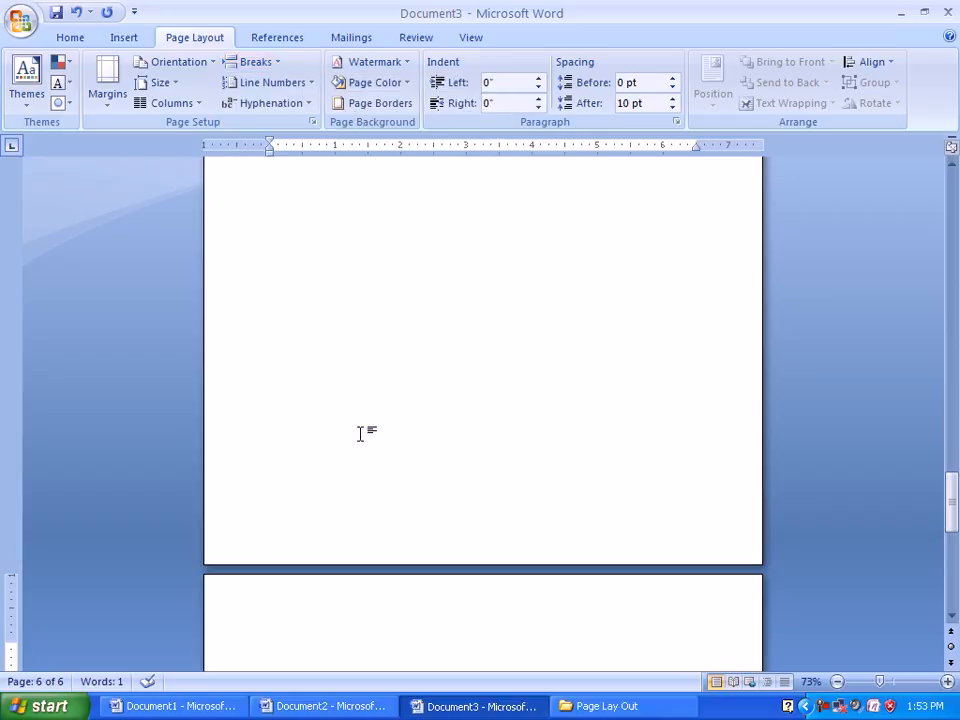
key("Delete")
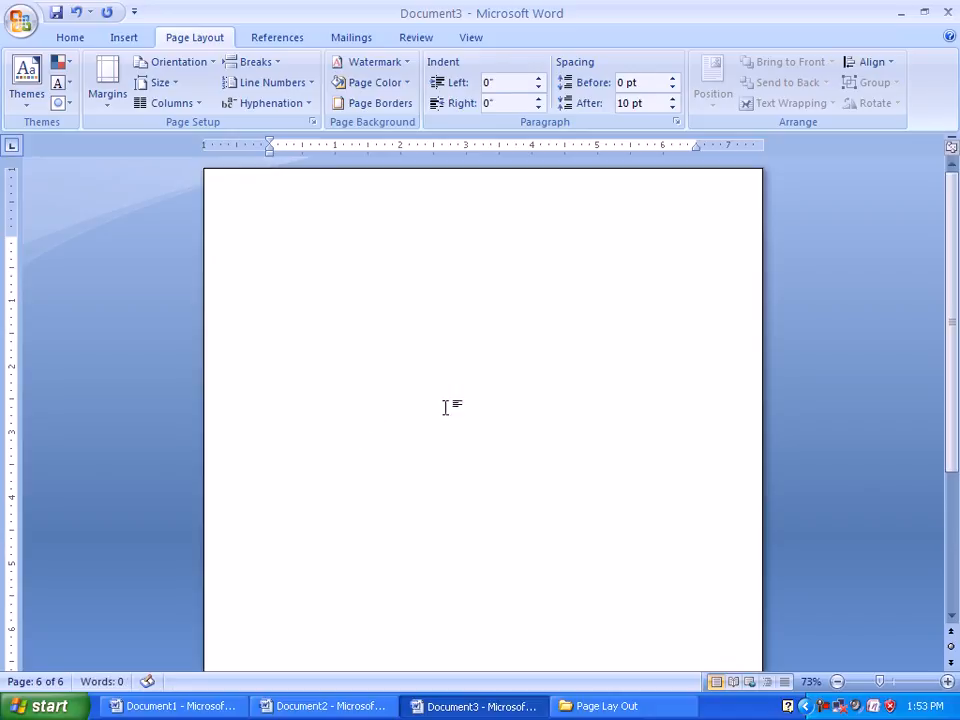
left_click(274, 63)
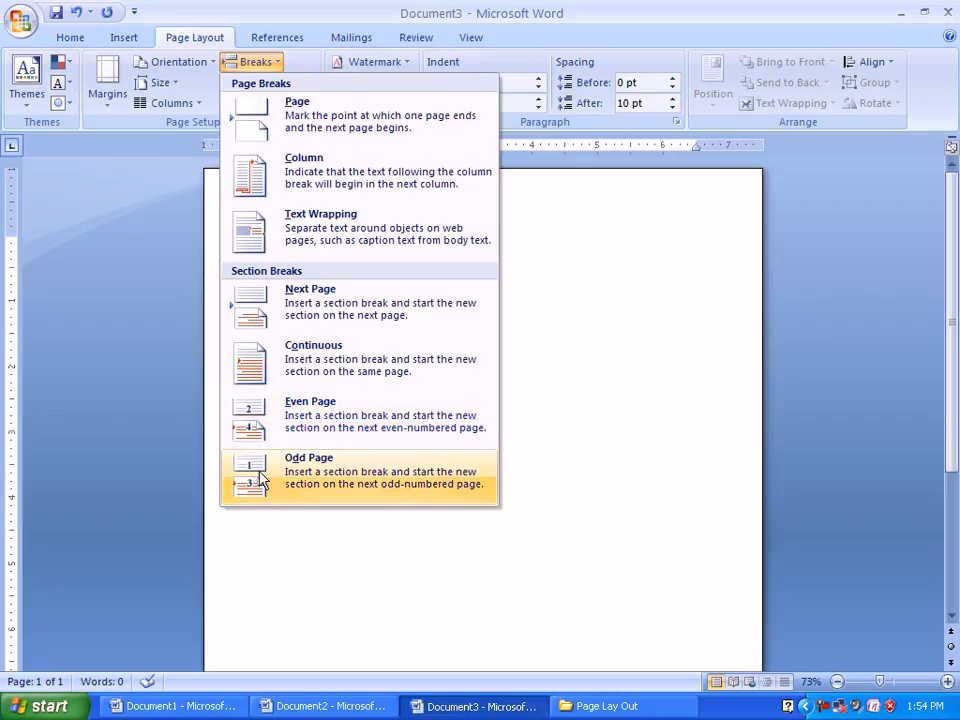
left_click(642, 378)
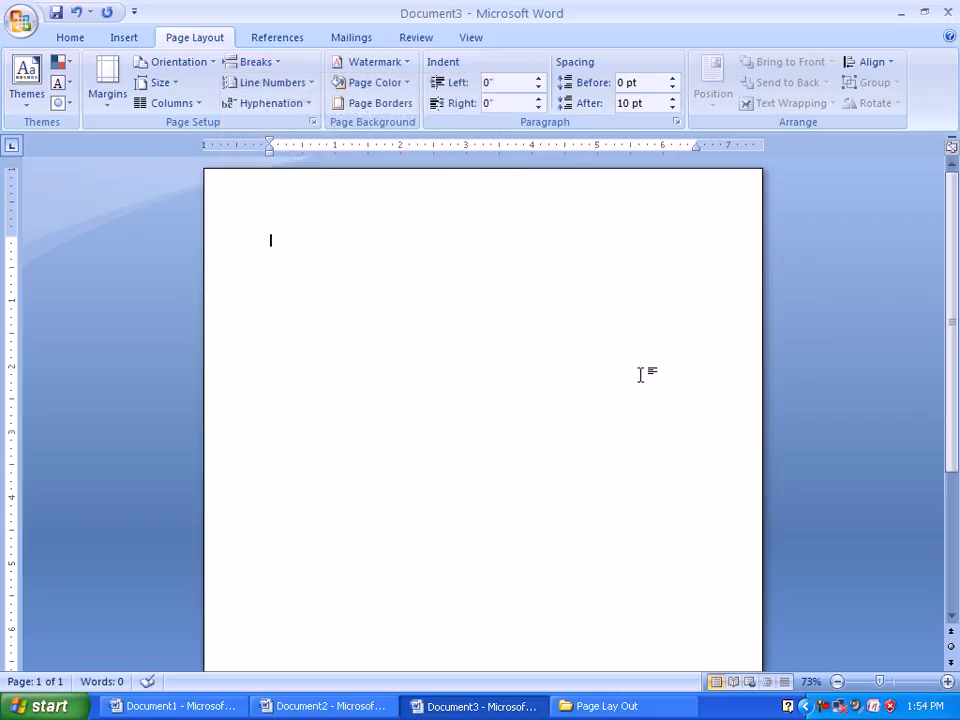
left_click(405, 64)
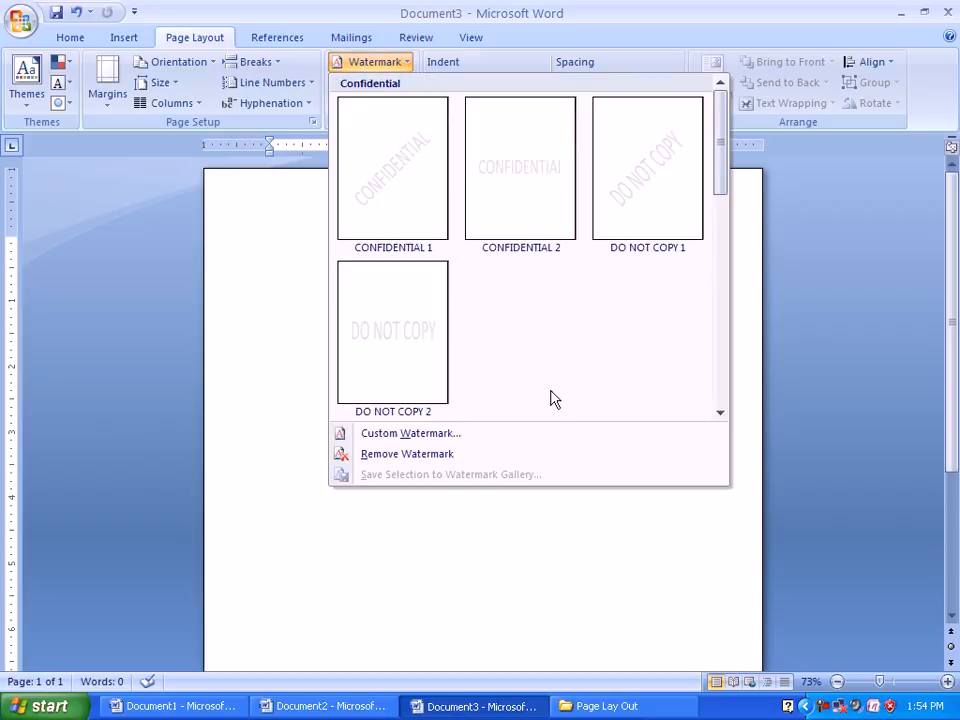
left_click(289, 336)
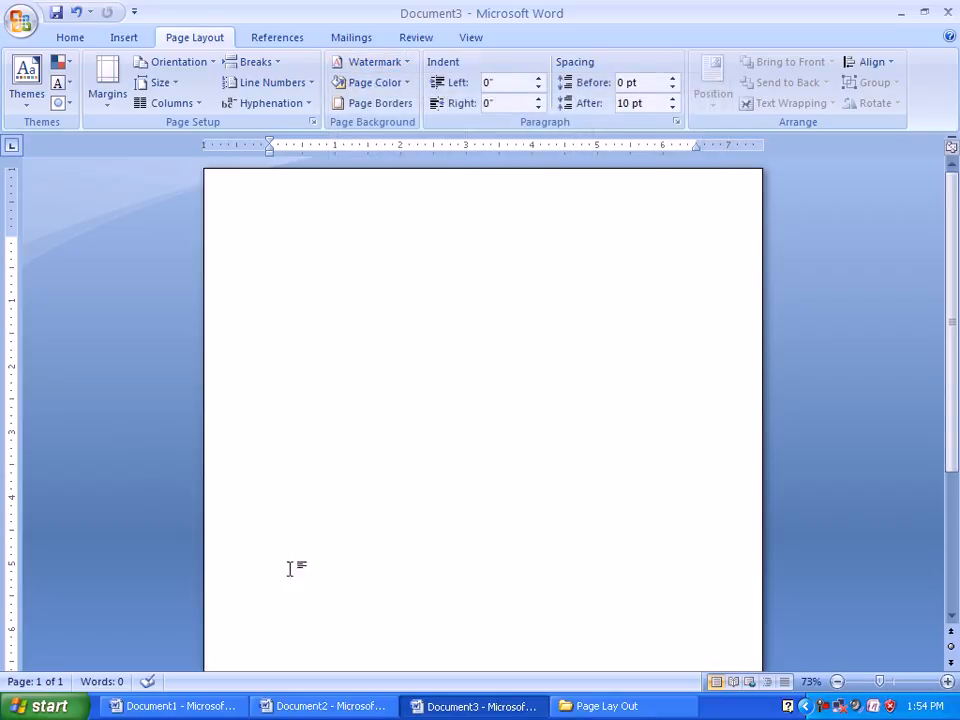
Add a custom diagonal text watermark that uses a person's first name as its text, in semitransparent Calibri
left_click(392, 64)
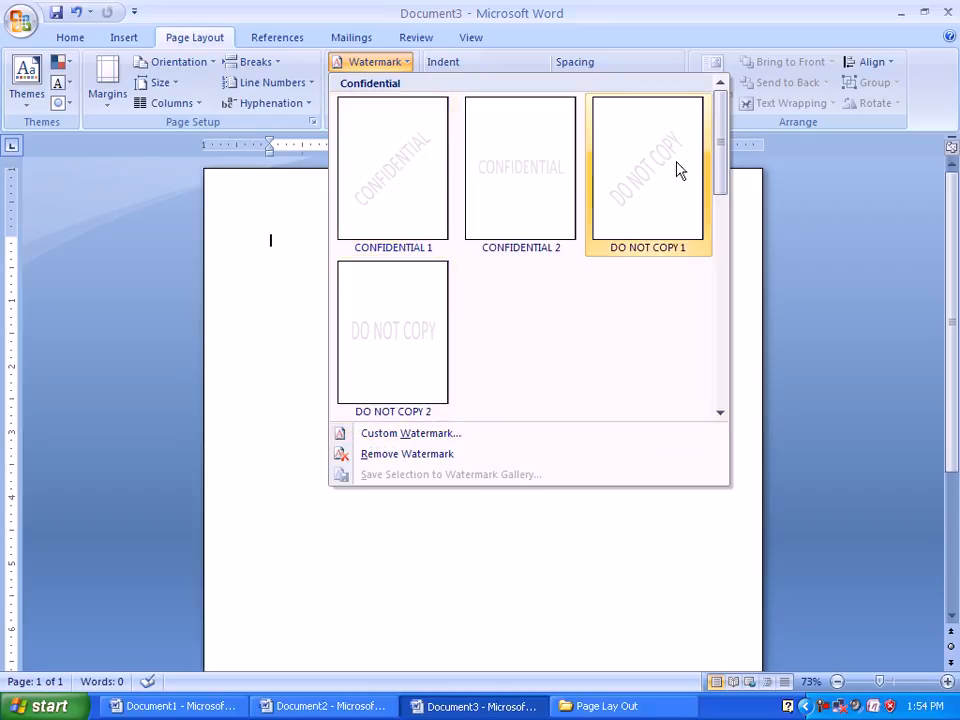
left_click(416, 436)
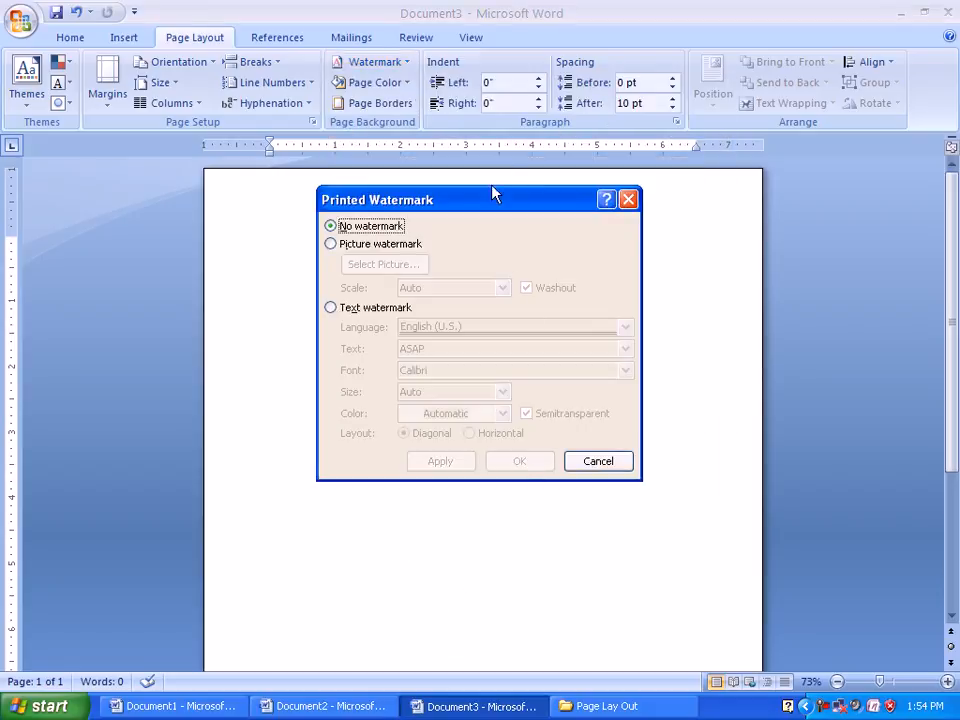
left_click_drag(493, 194, 552, 287)
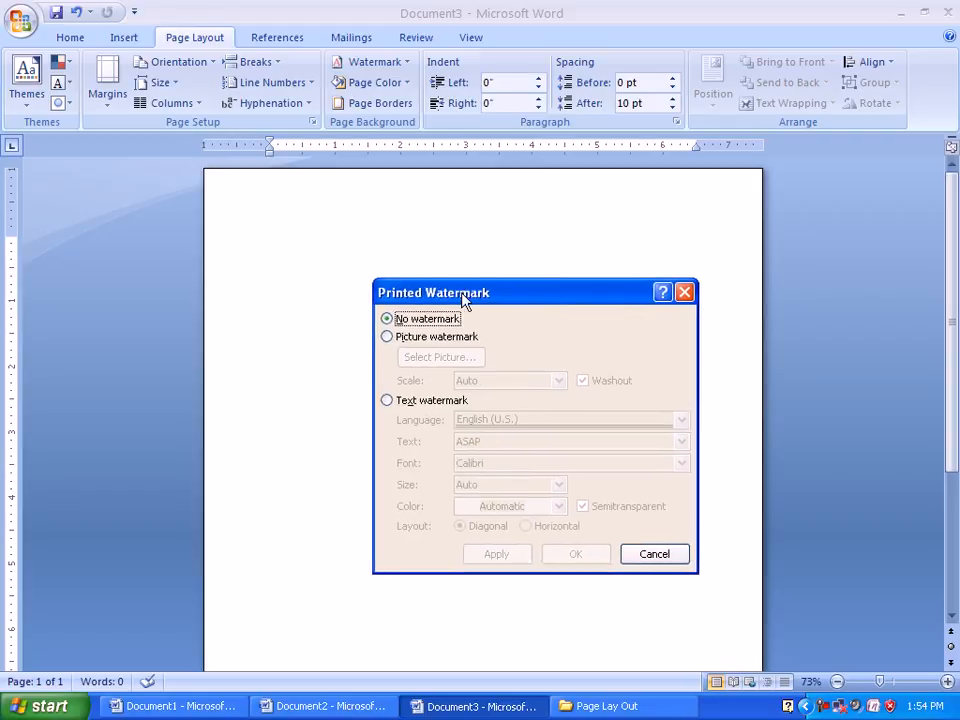
left_click_drag(457, 294, 501, 288)
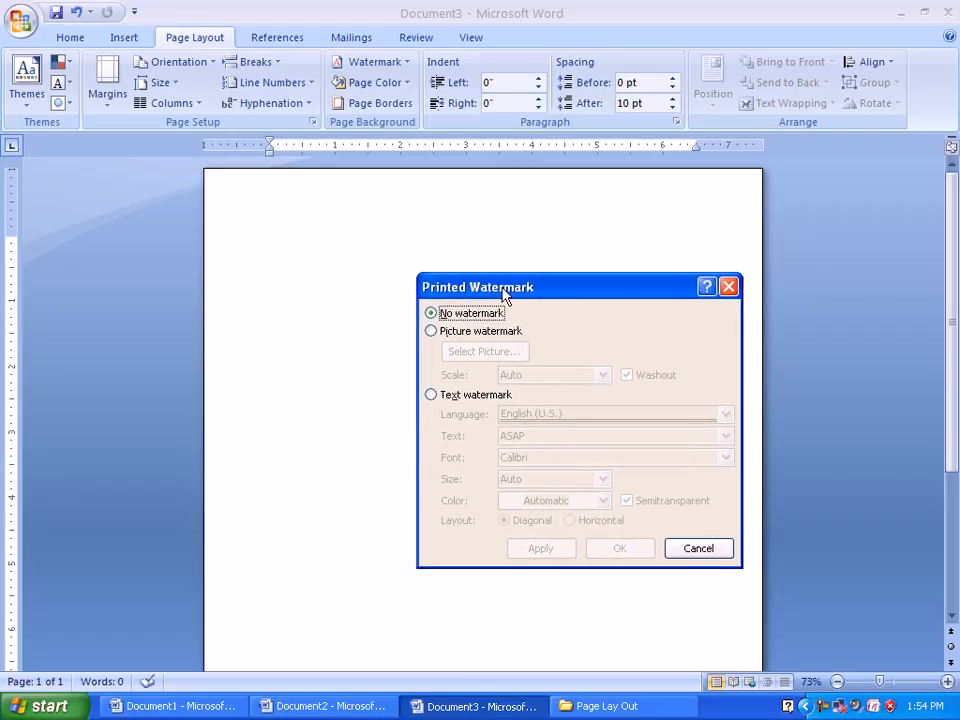
left_click(431, 395)
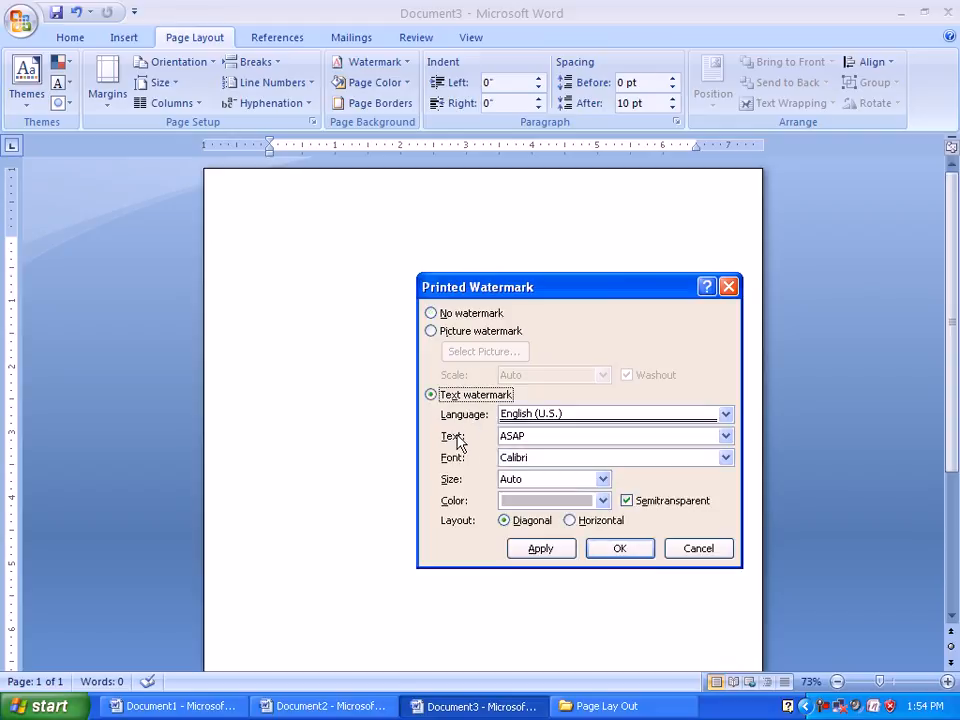
left_click_drag(530, 435, 501, 434)
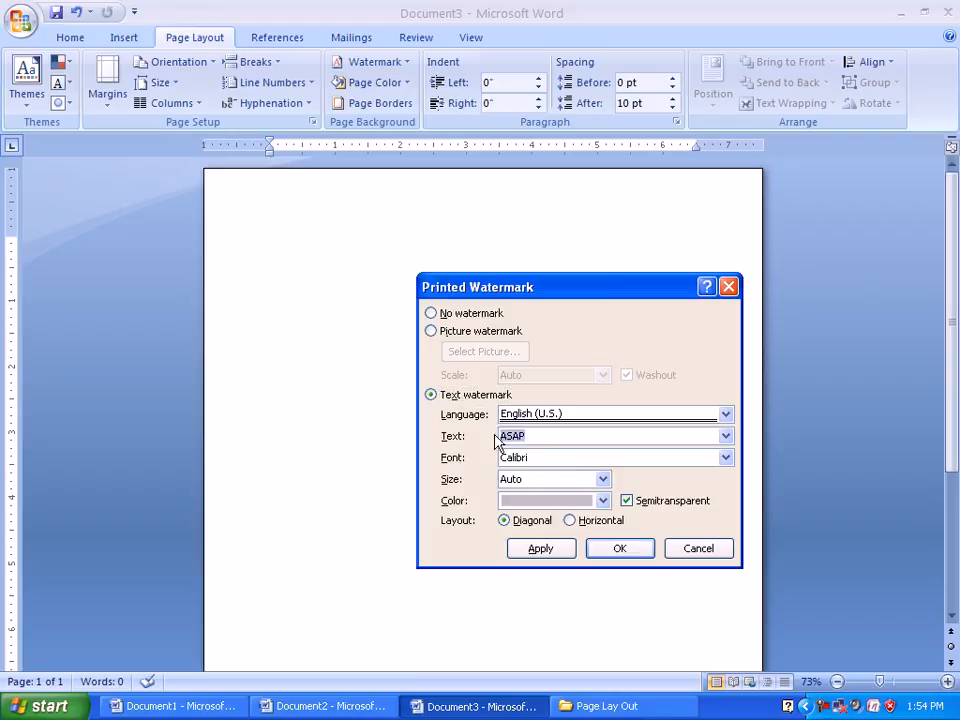
type("axmed")
left_click(538, 550)
left_click_drag(575, 281, 913, 219)
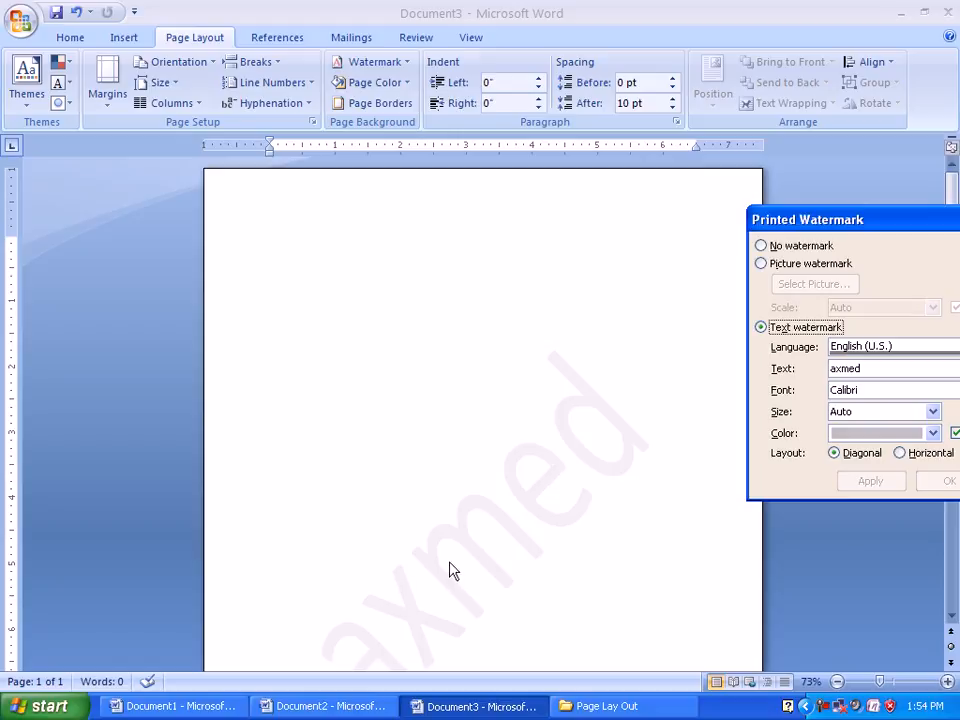
left_click_drag(873, 218, 448, 234)
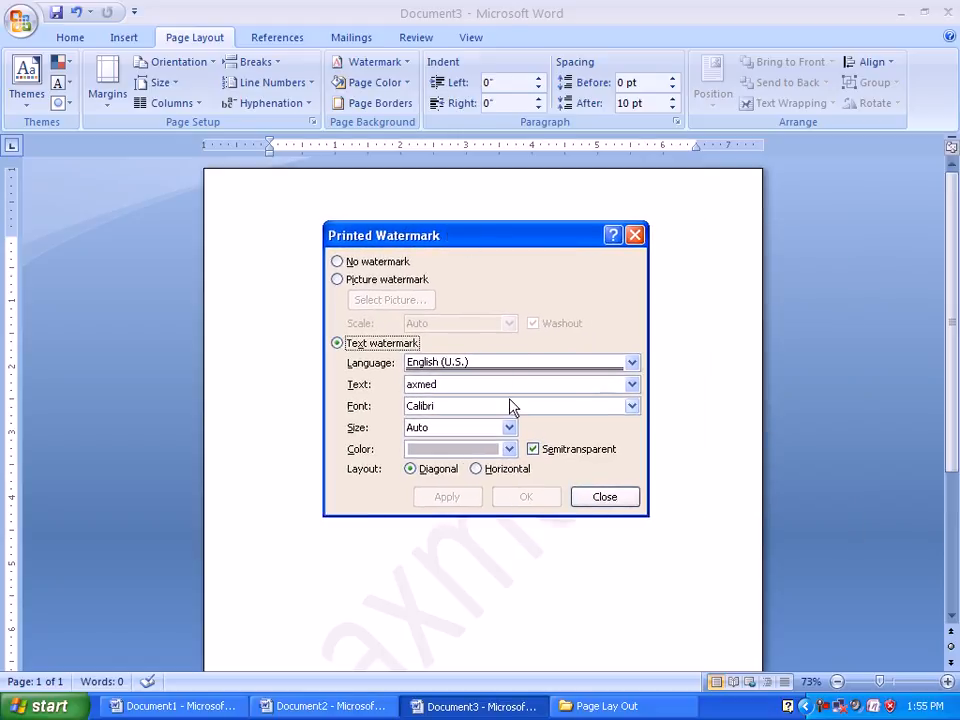
left_click(594, 501)
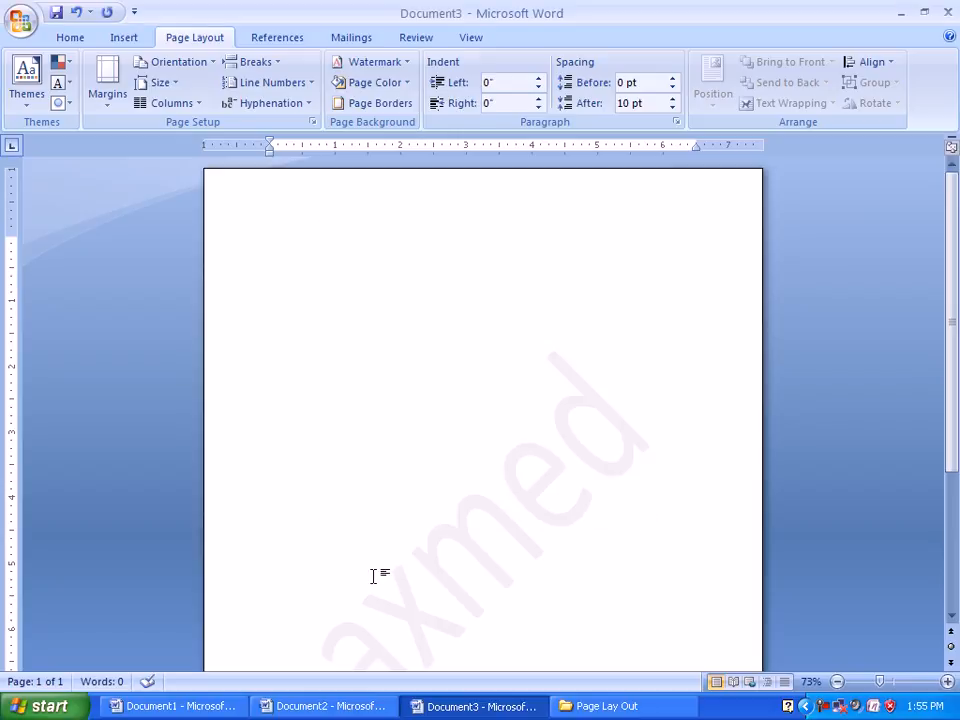
Enter the line "Hello every one" and paste copies of it until the text runs onto a second page
type("hello every one")
key("ctrl+a")
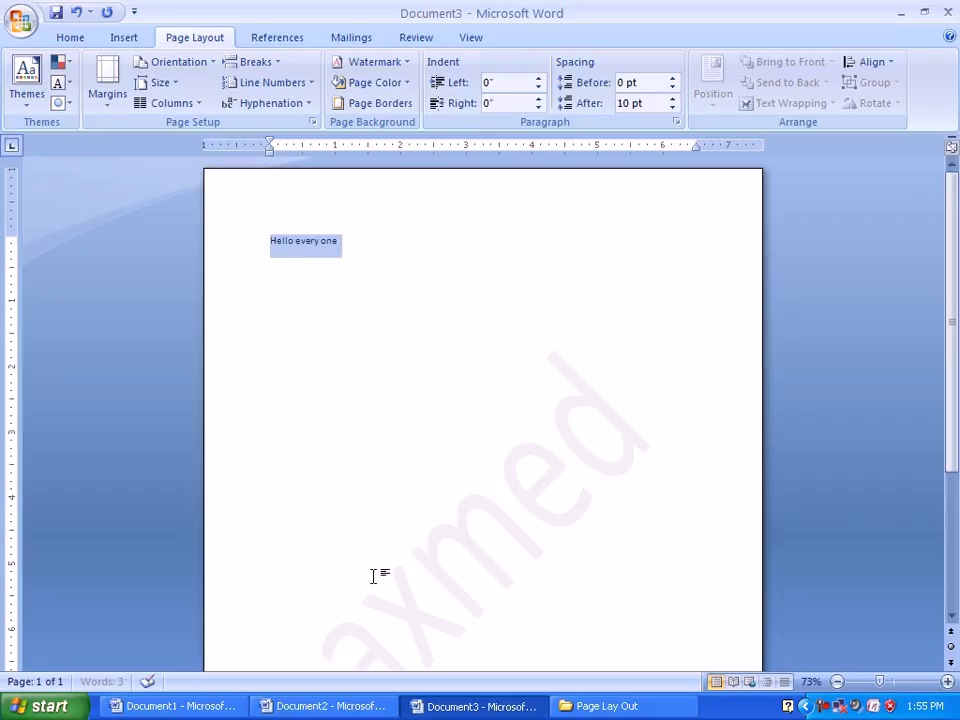
key("ctrl+c")
key("ctrl+v")
key("ctrl+v")
key("ctrl+v")
key("ctrl+v")
key("ctrl+v")
key("ctrl+v")
key("ctrl+v")
key("ctrl+v")
key("ctrl+v")
key("ctrl+v")
key("ctrl+v")
key("ctrl+v")
key("ctrl+v")
key("ctrl+v")
key("ctrl+v")
key("ctrl+v")
key("ctrl+v")
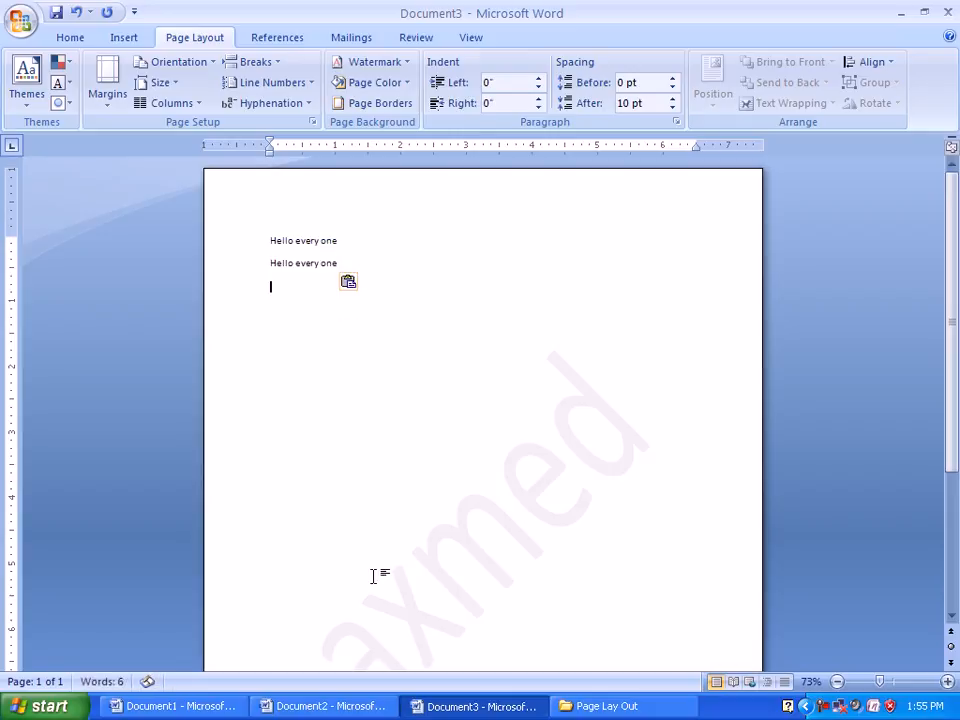
key("ctrl+v")
key("ctrl+v")
key("ctrl+v")
key("ctrl+v")
key("ctrl+v")
key("ctrl+v")
key("ctrl+v")
key("ctrl+v")
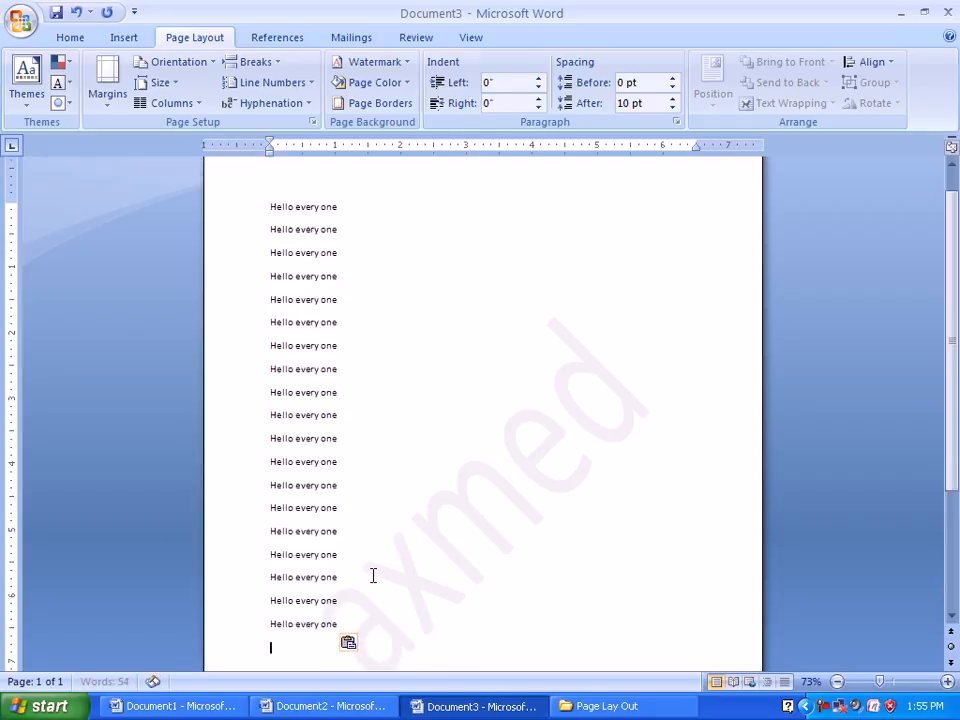
key("ctrl+v")
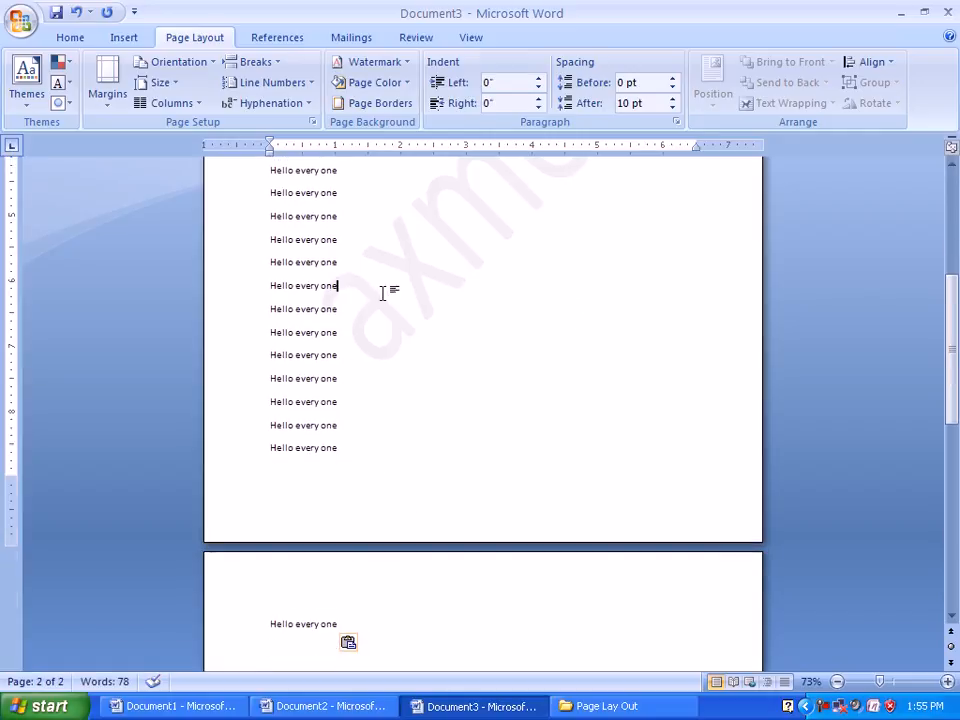
Apply the one-column layout to all the text and go back to the start of the document
key("ctrl+a")
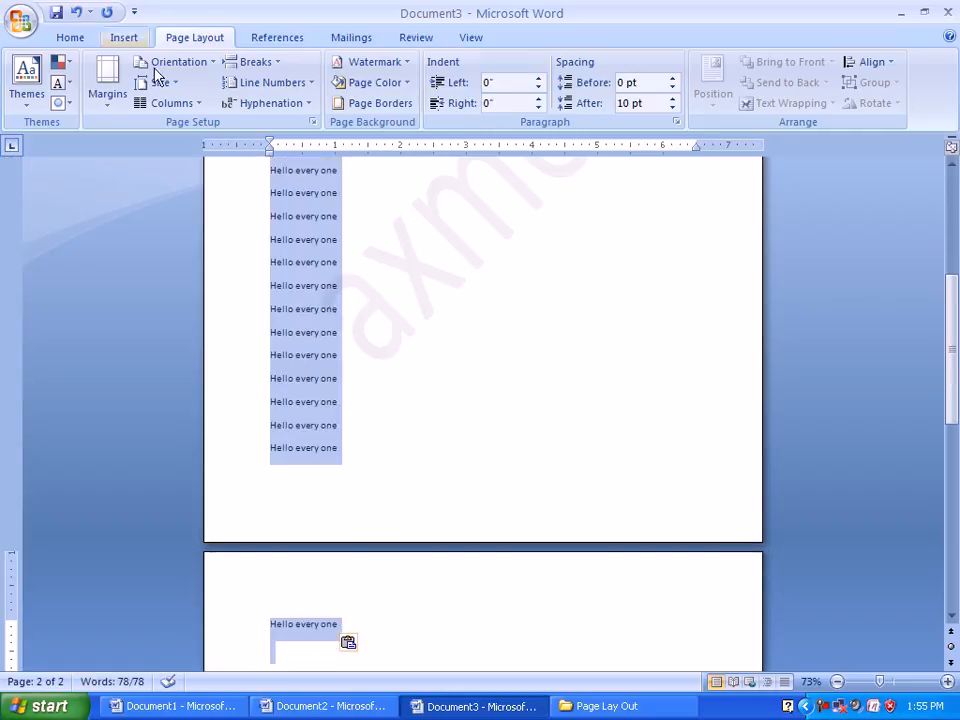
left_click(178, 103)
left_click(180, 138)
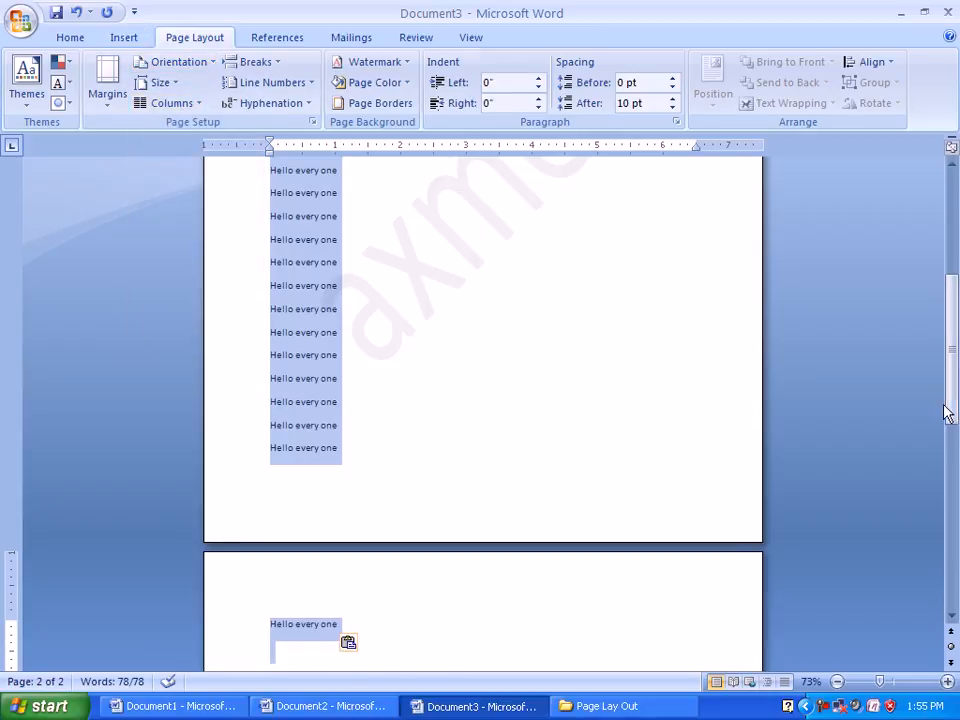
left_click_drag(946, 405, 952, 290)
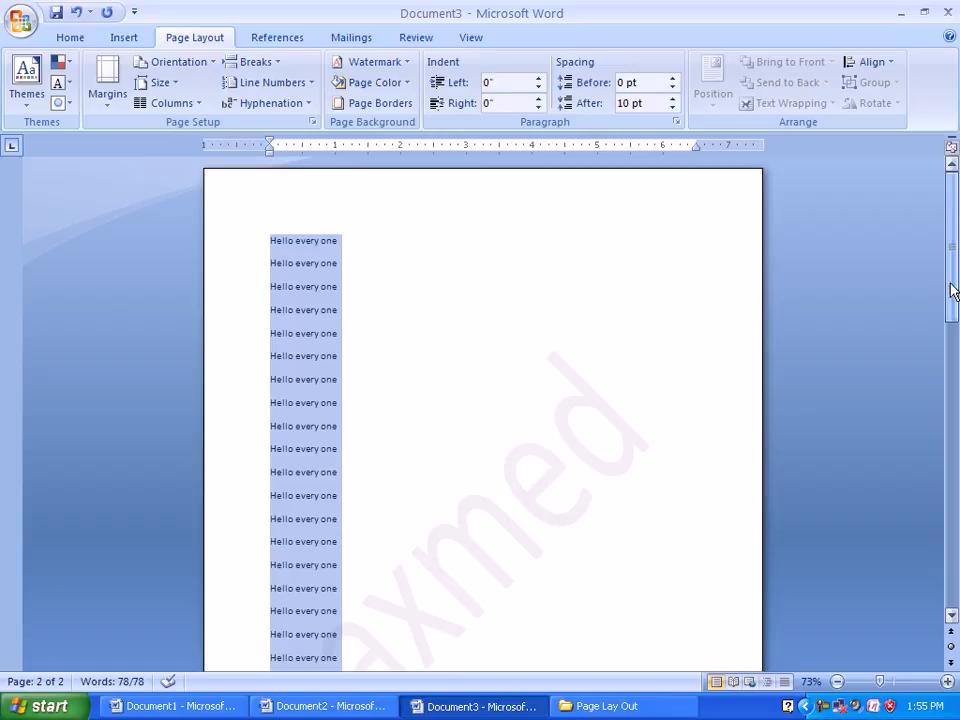
left_click(523, 435)
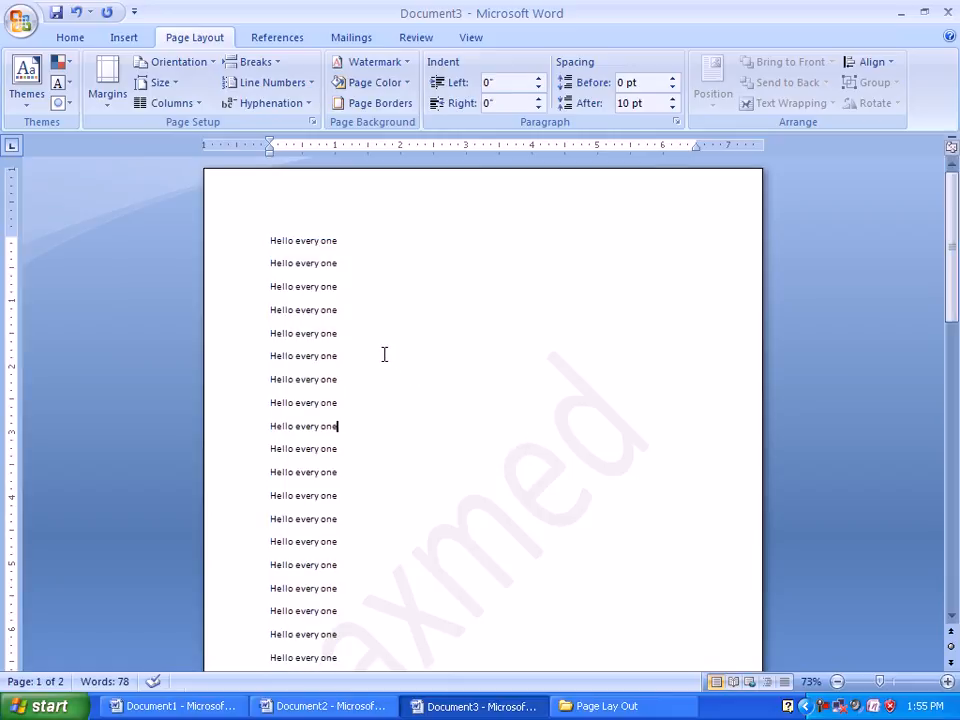
Arrange all of the document's text in two columns
key("ctrl+a")
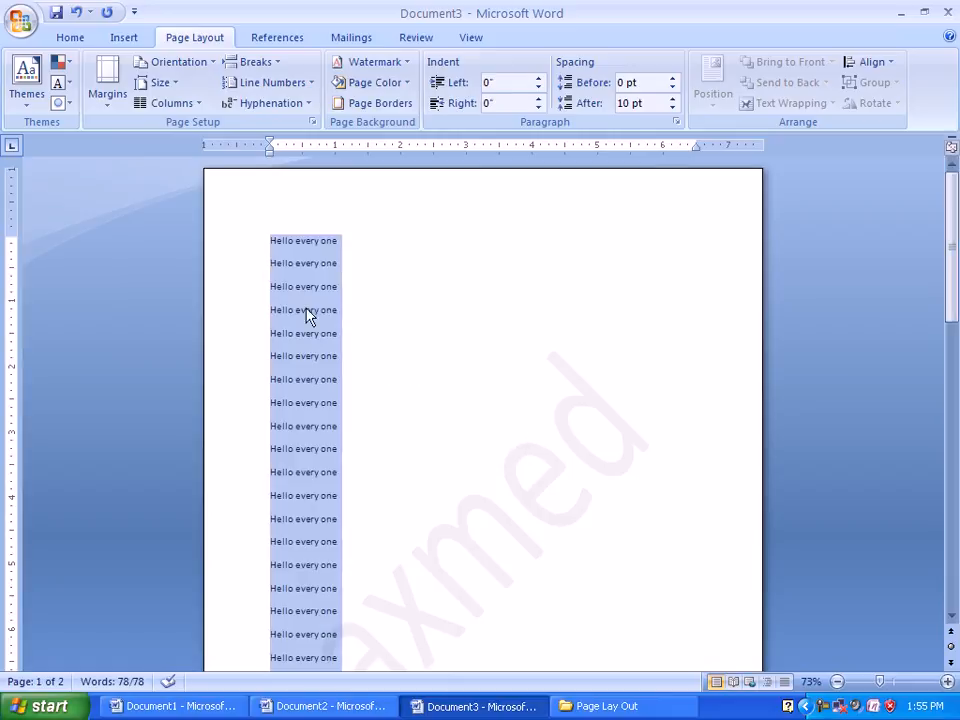
left_click(190, 103)
left_click(191, 180)
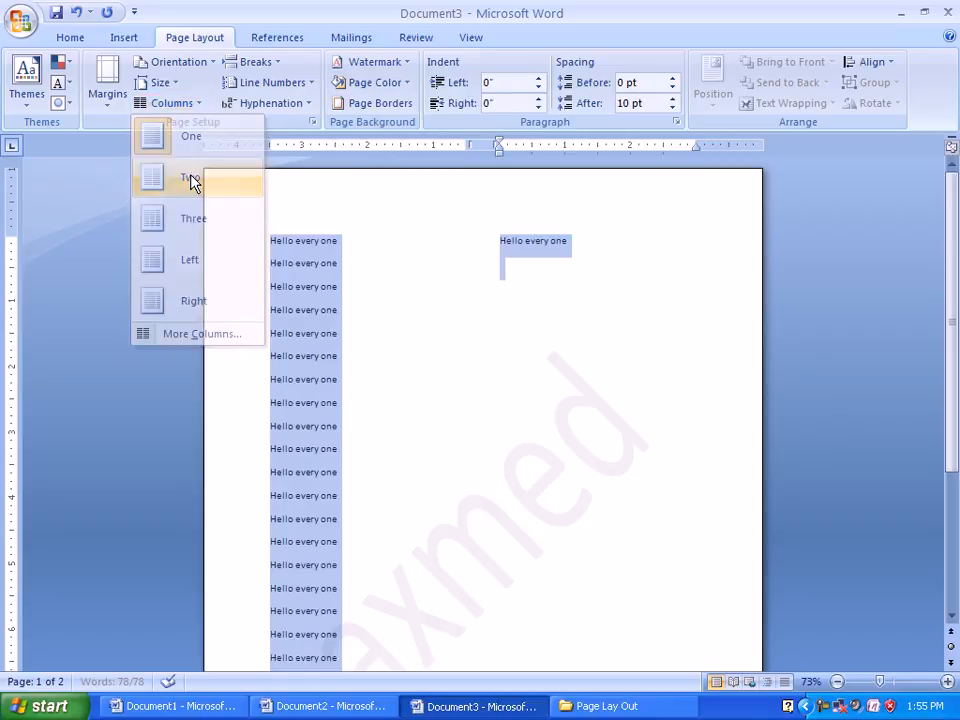
Paste more copies of the line "Hello every one" below the existing text in the second column
left_click(539, 457)
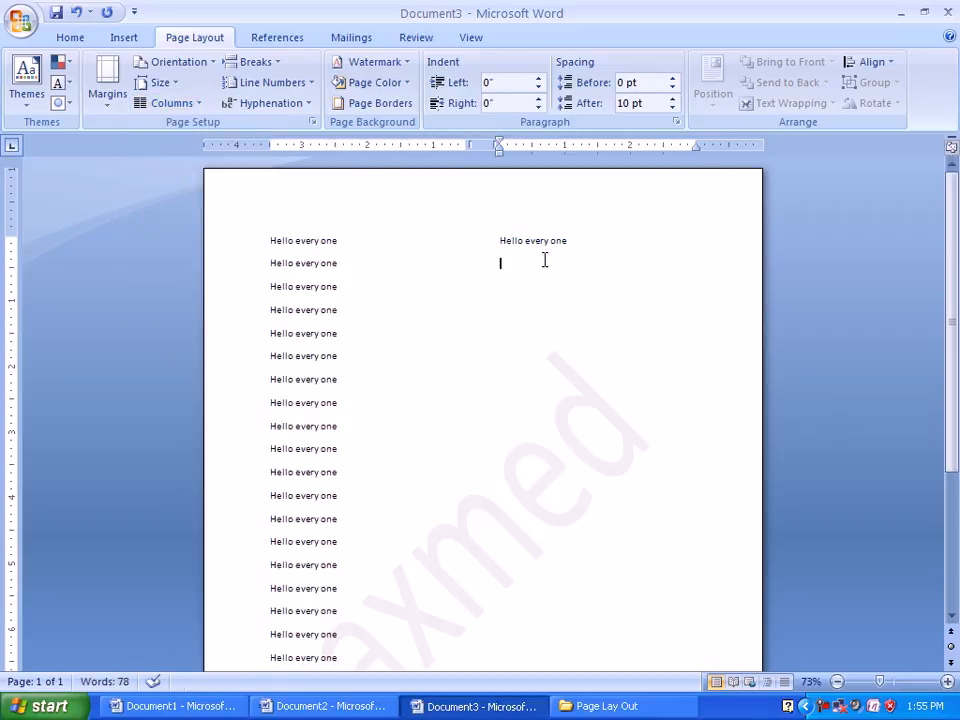
key("ctrl+v")
key("ctrl+v")
key("ctrl+v")
key("ctrl+v")
key("ctrl+v")
key("ctrl+v")
key("ctrl+v")
key("ctrl+v")
key("ctrl+v")
key("ctrl+v")
key("ctrl+v")
key("ctrl+v")
key("ctrl+v")
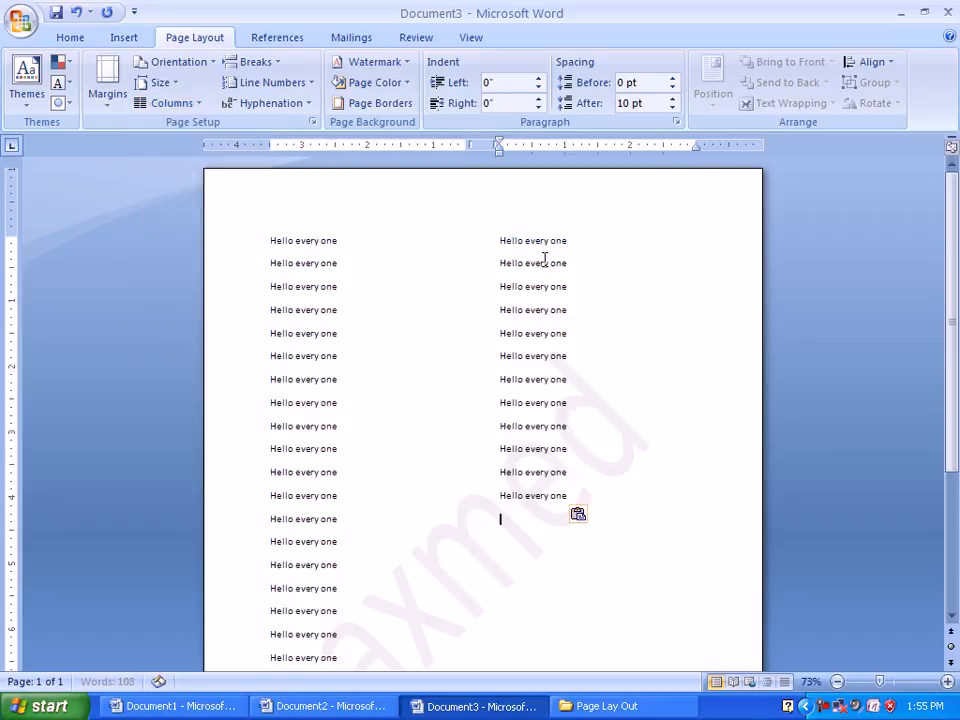
key("ctrl+v")
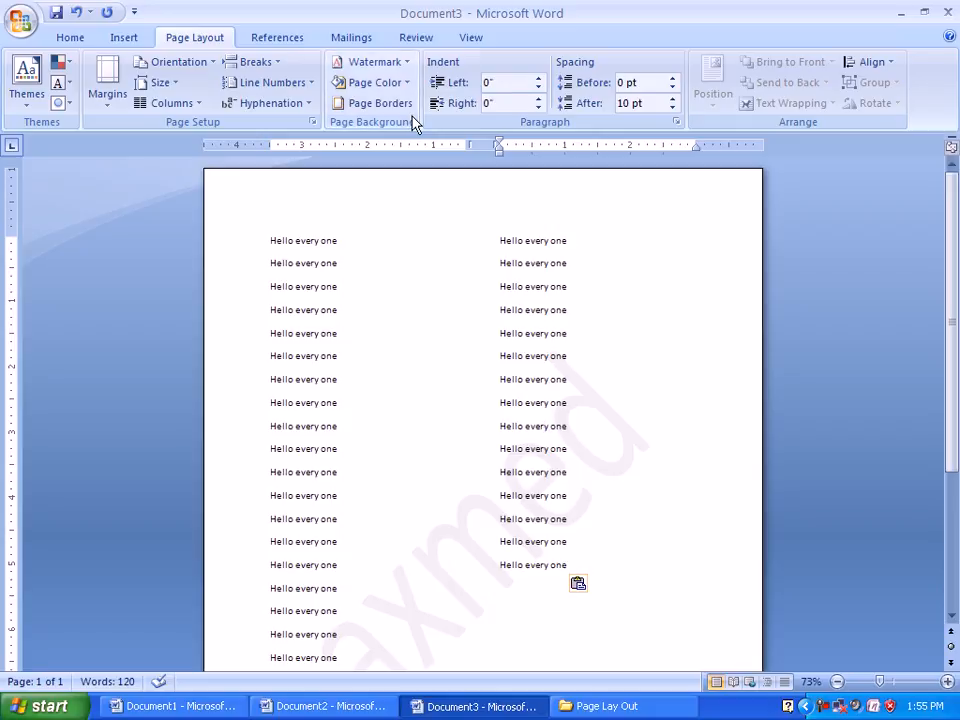
Change the color of the custom text watermark to the standard green and apply it
key("ctrl+a")
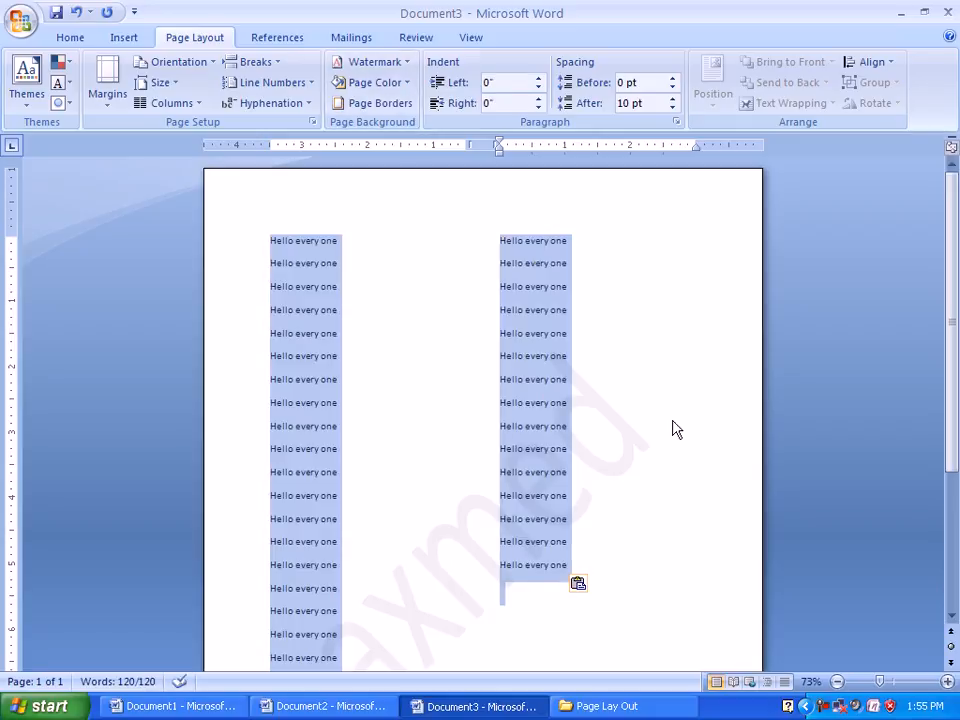
left_click(611, 431)
left_click(394, 66)
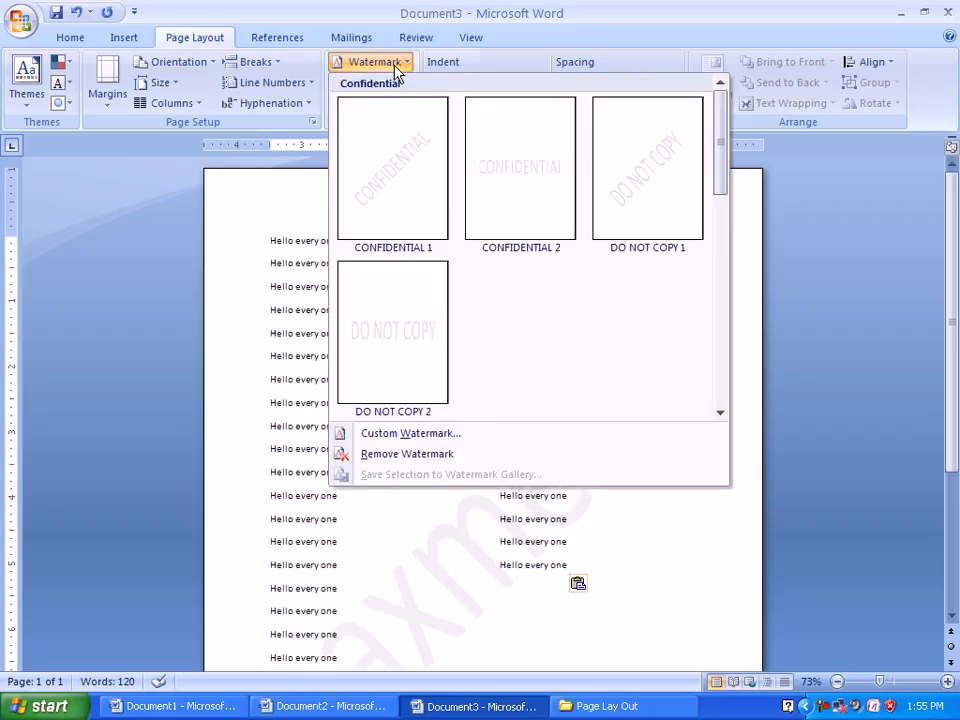
left_click(443, 435)
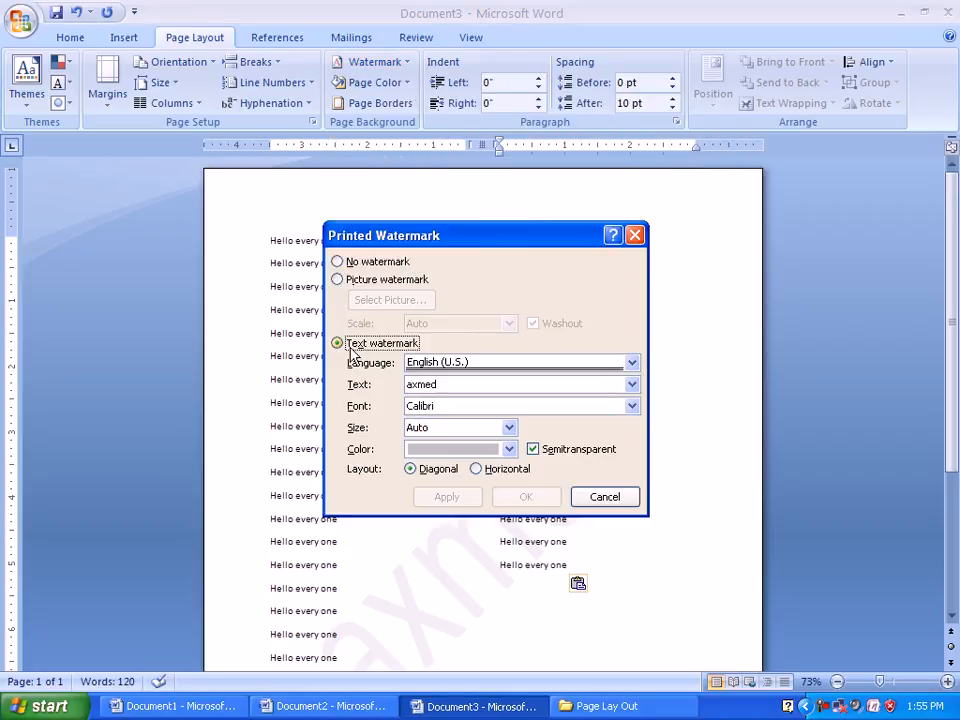
left_click_drag(500, 236, 708, 122)
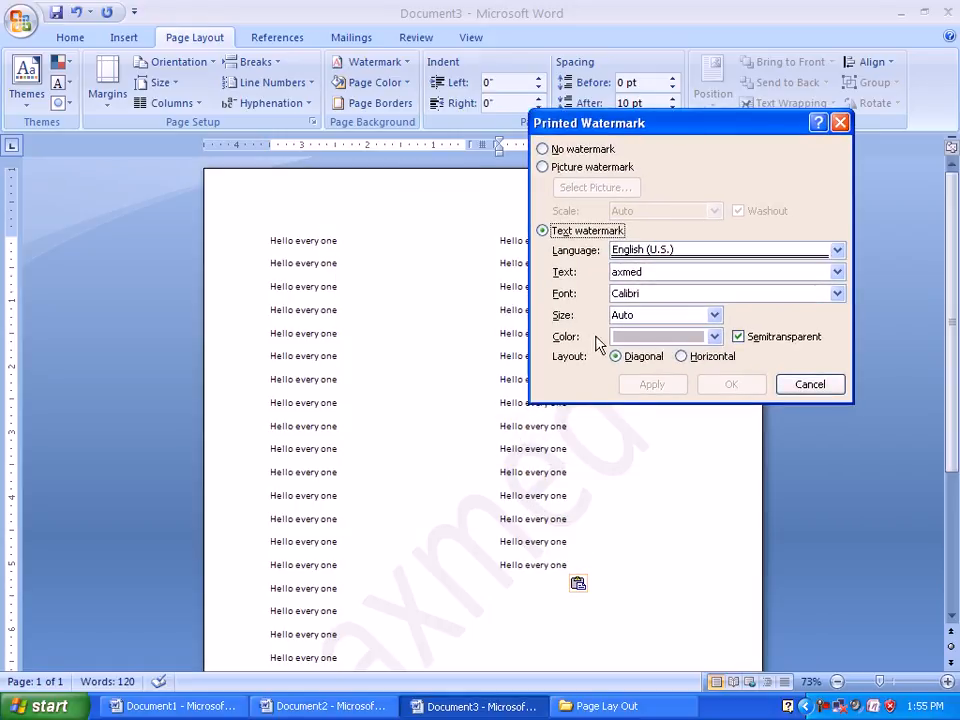
left_click(619, 336)
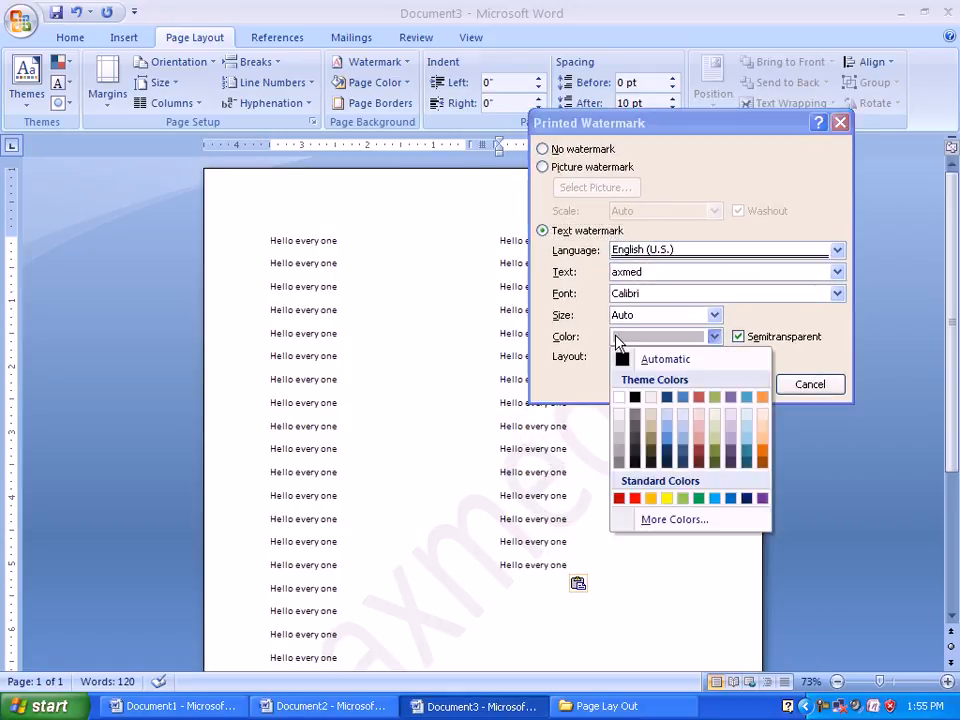
left_click(701, 499)
left_click(664, 386)
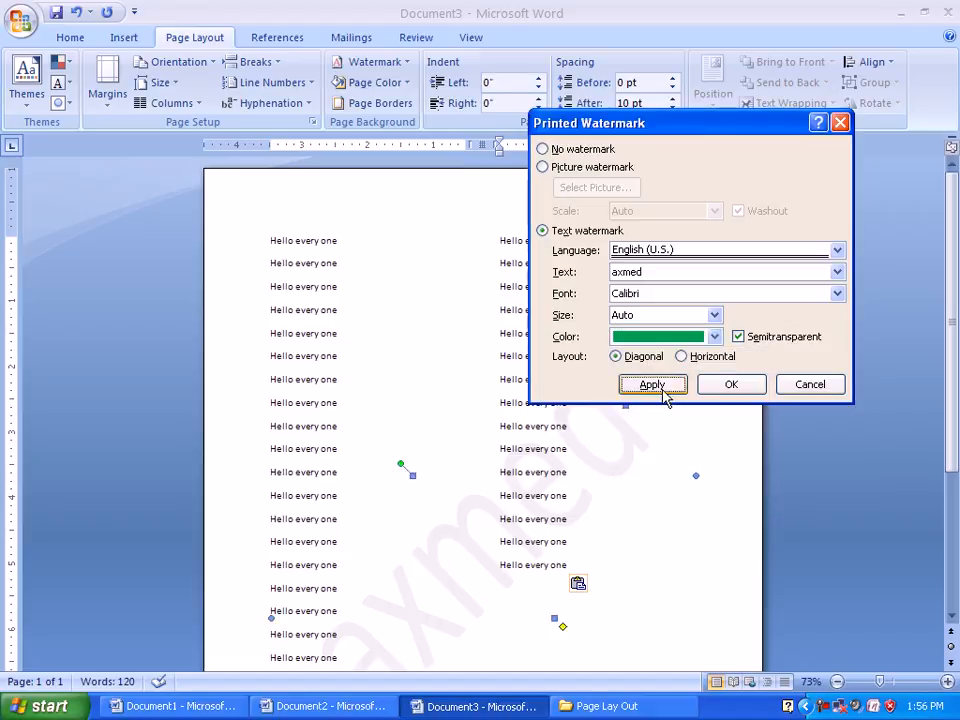
left_click(676, 340)
left_click(676, 340)
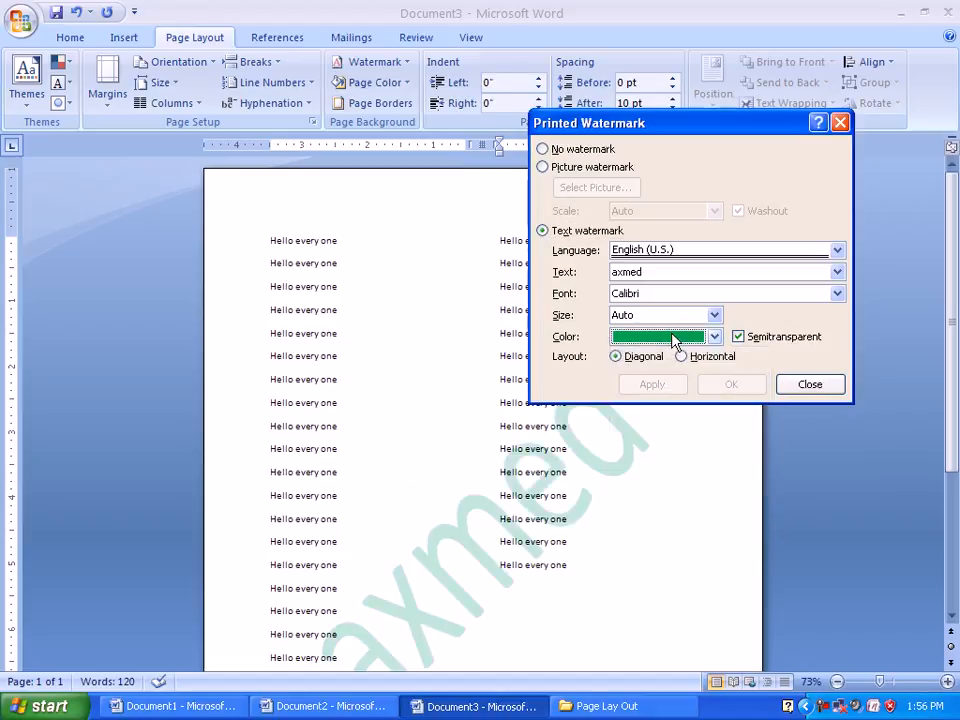
Replace the text watermark with the Blue hills picture from Sample Pictures, applied at Auto scale without washout
left_click(567, 172)
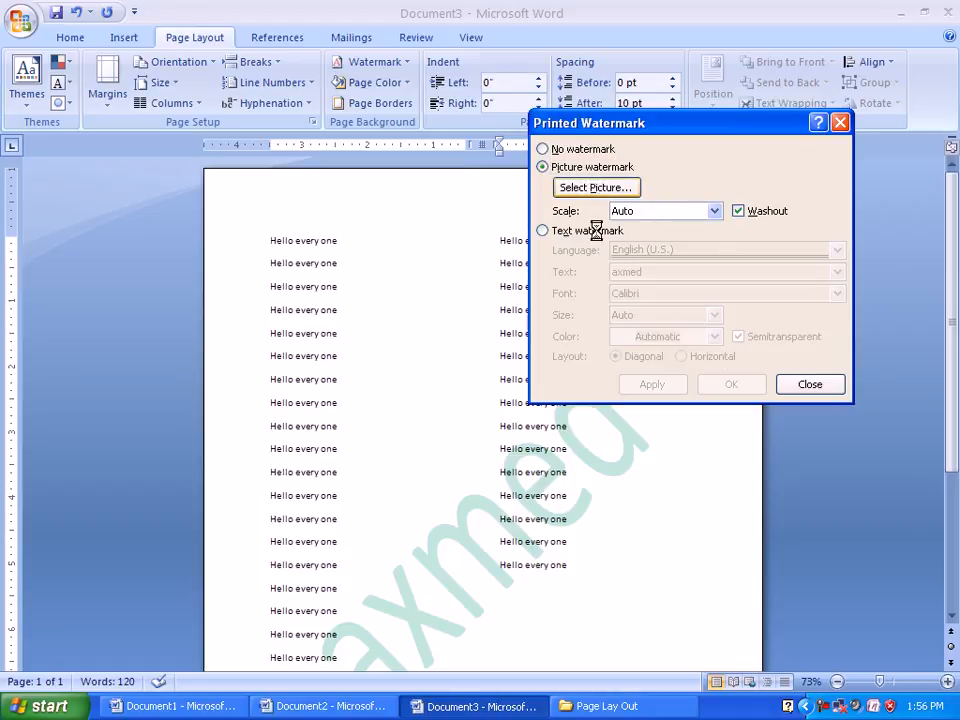
left_click(594, 189)
left_click(290, 230)
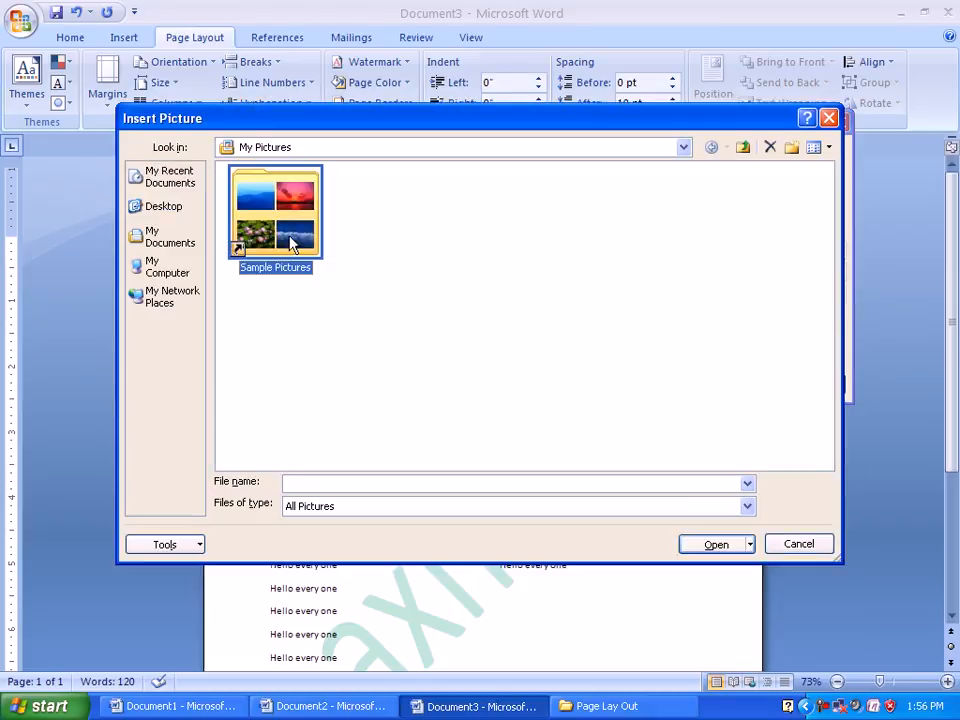
double_click(300, 240)
double_click(306, 249)
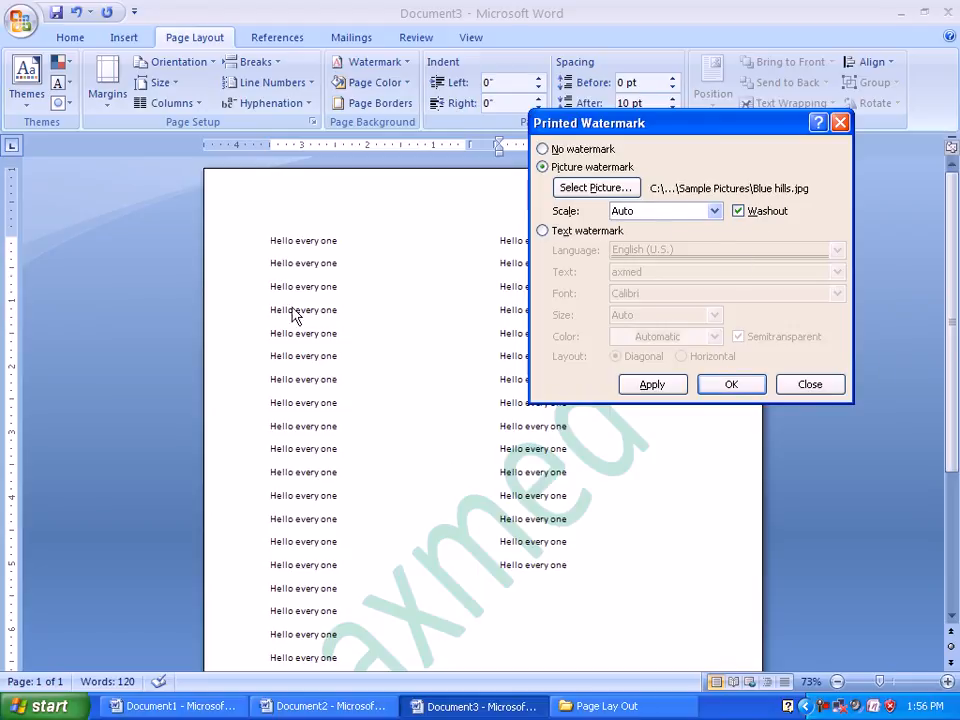
left_click(737, 211)
left_click(740, 214)
left_click(657, 393)
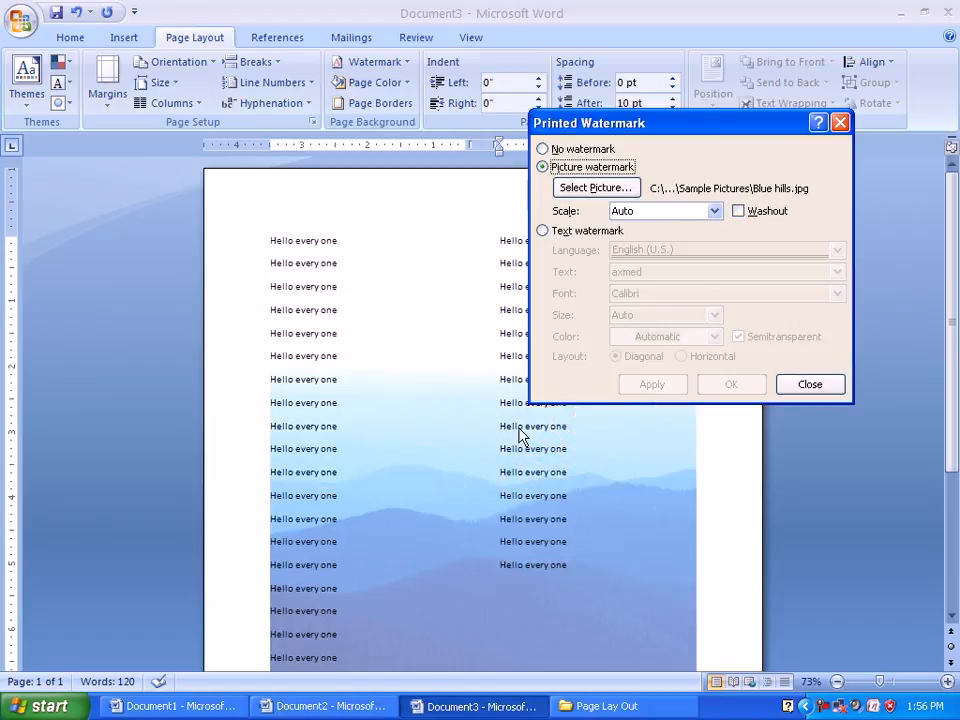
Apply the Blue hills watermark with washout, without it and with it again, and close the watermark settings
left_click(748, 213)
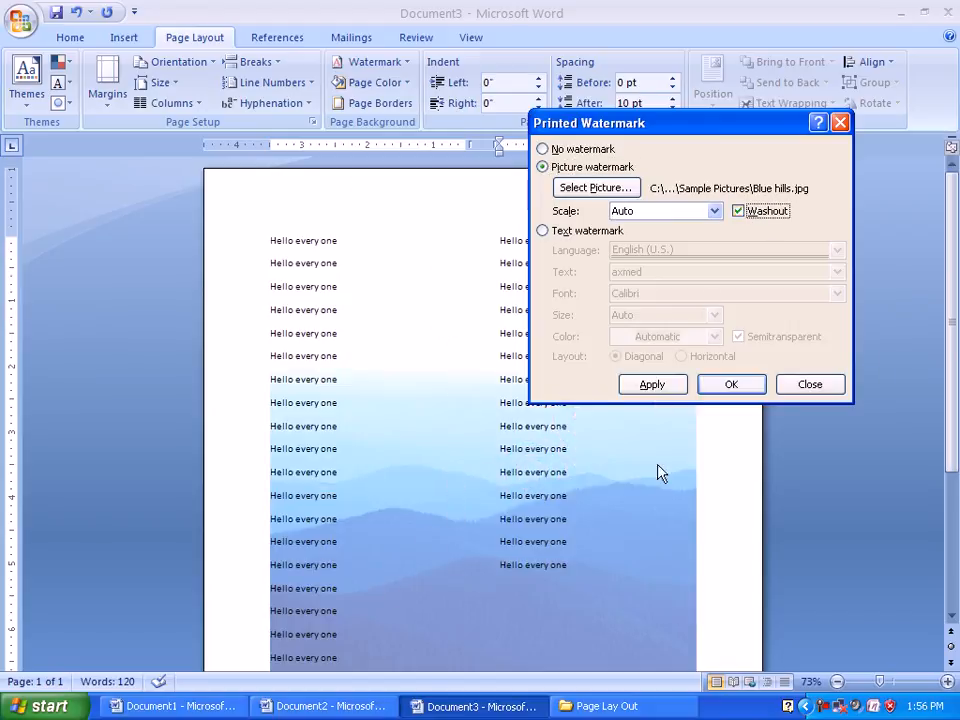
left_click(652, 385)
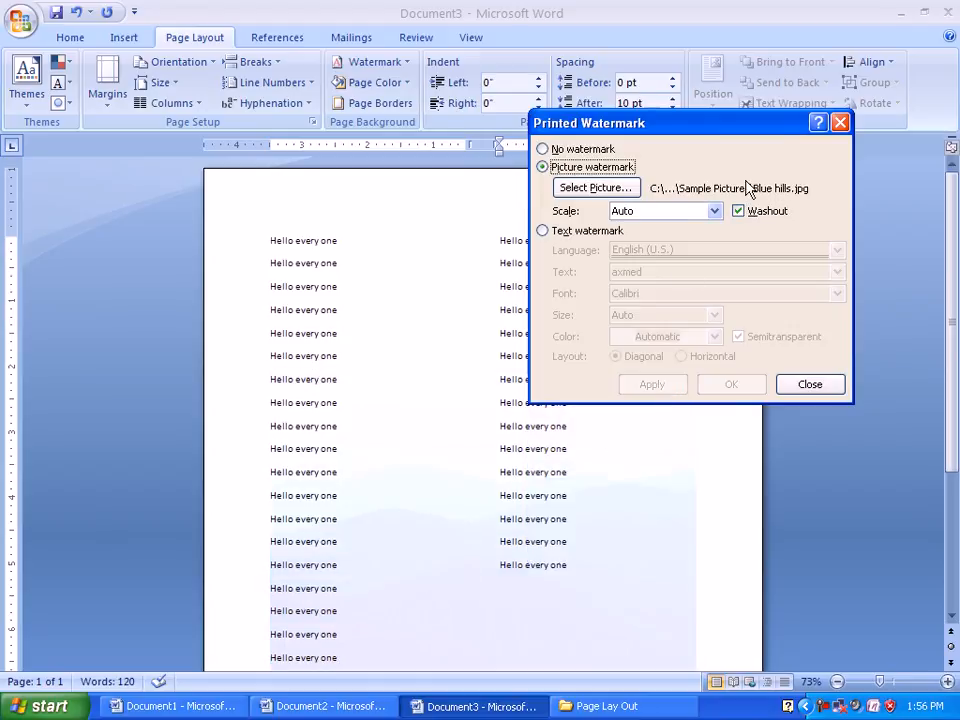
left_click(752, 216)
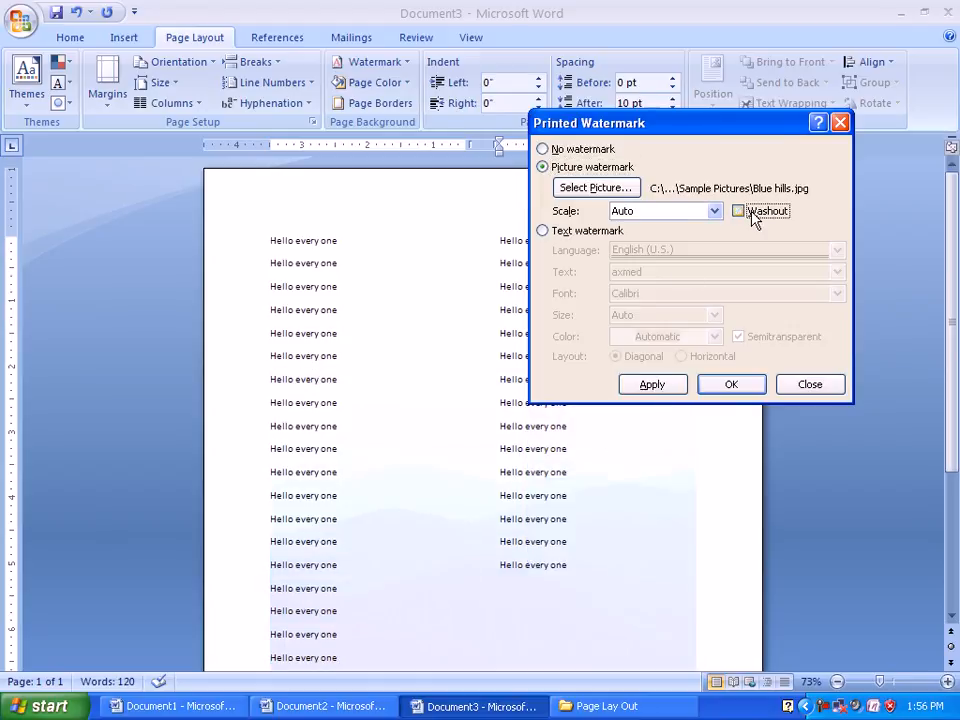
left_click(652, 396)
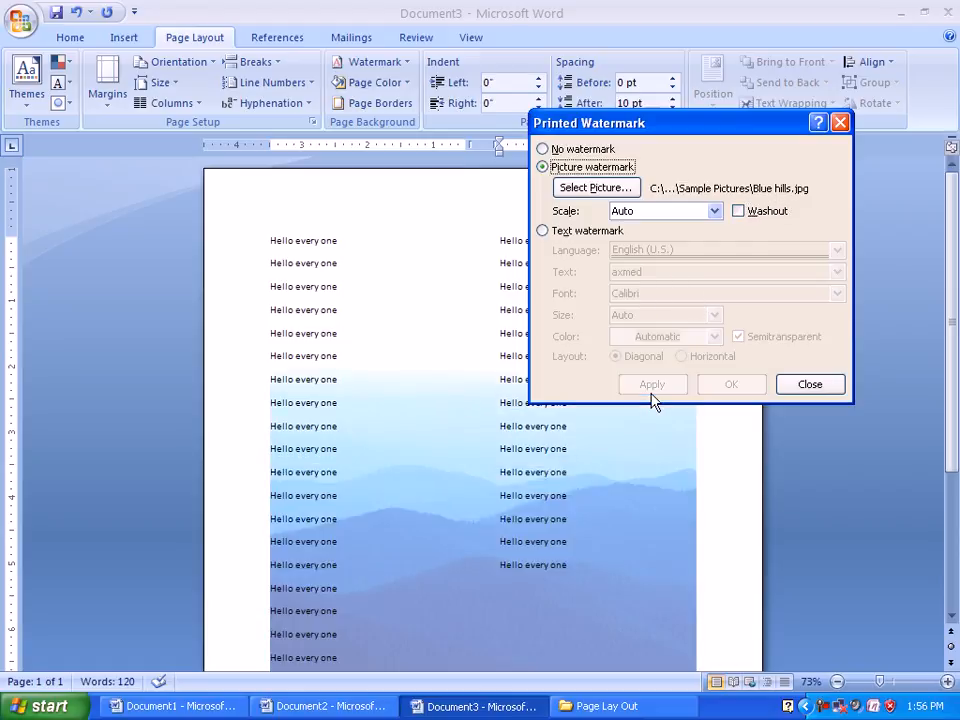
left_click(740, 213)
left_click(668, 390)
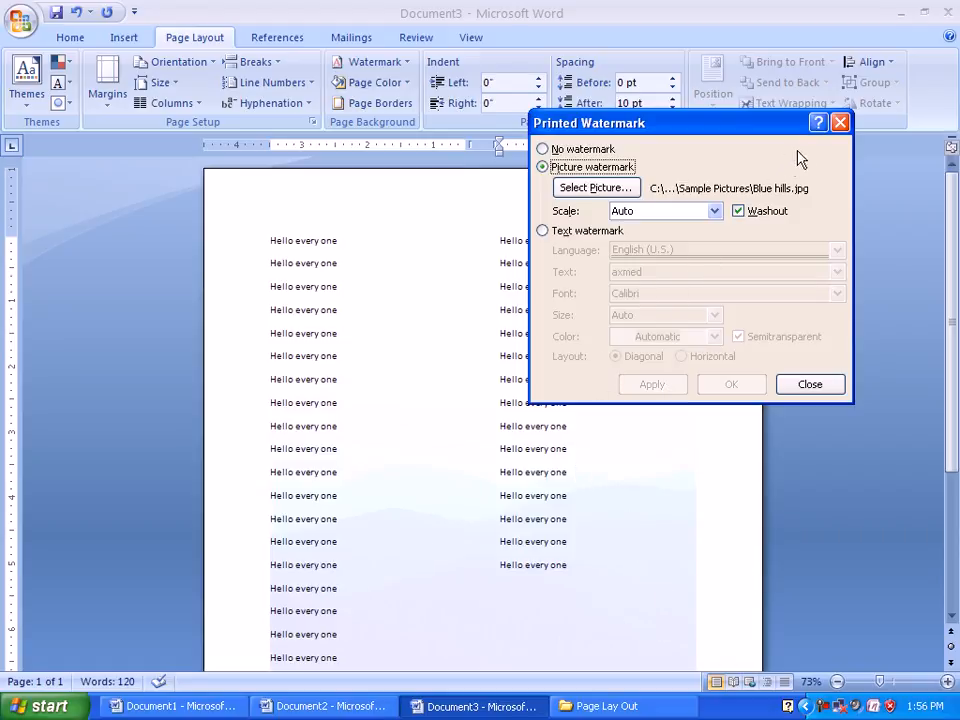
left_click(840, 122)
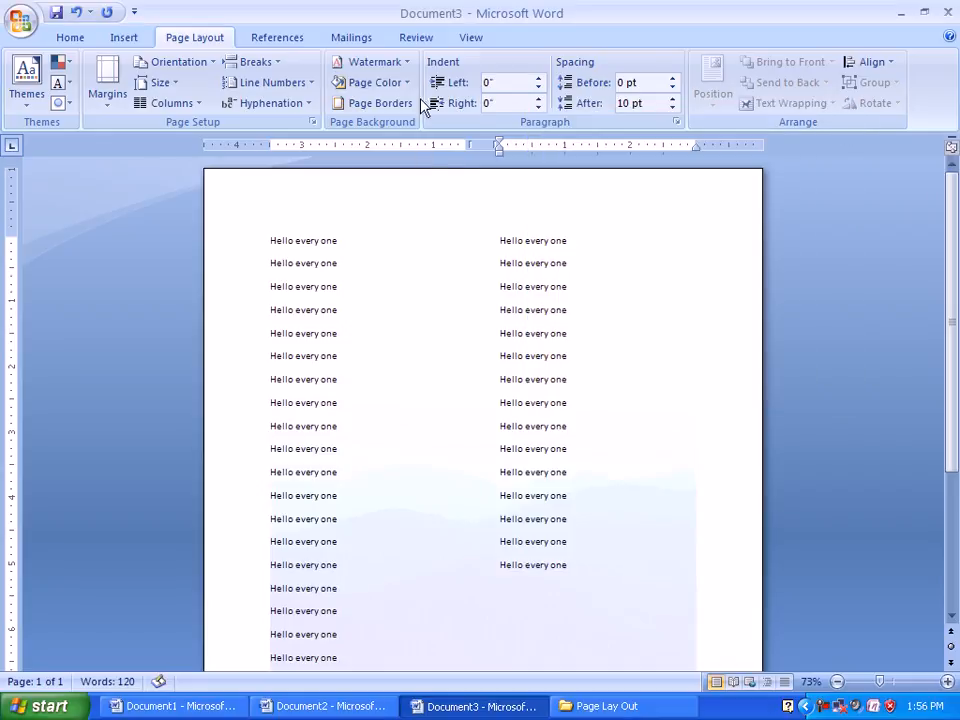
Change the picture watermark to Winter from Sample Pictures, applying it first with washout and again without it
left_click(405, 62)
left_click(431, 436)
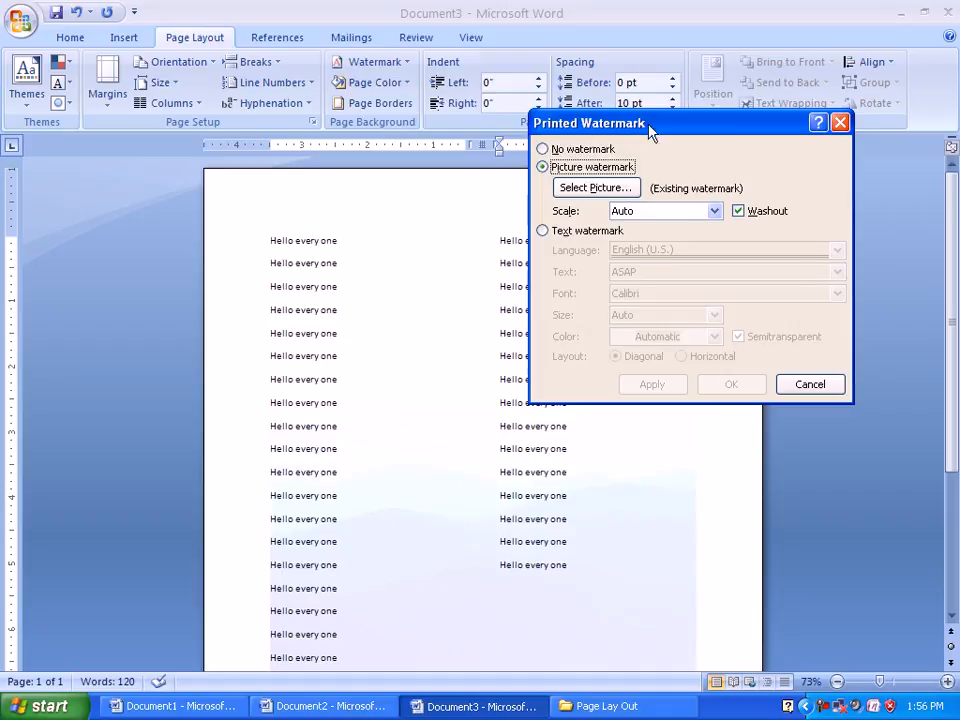
left_click_drag(656, 128, 512, 364)
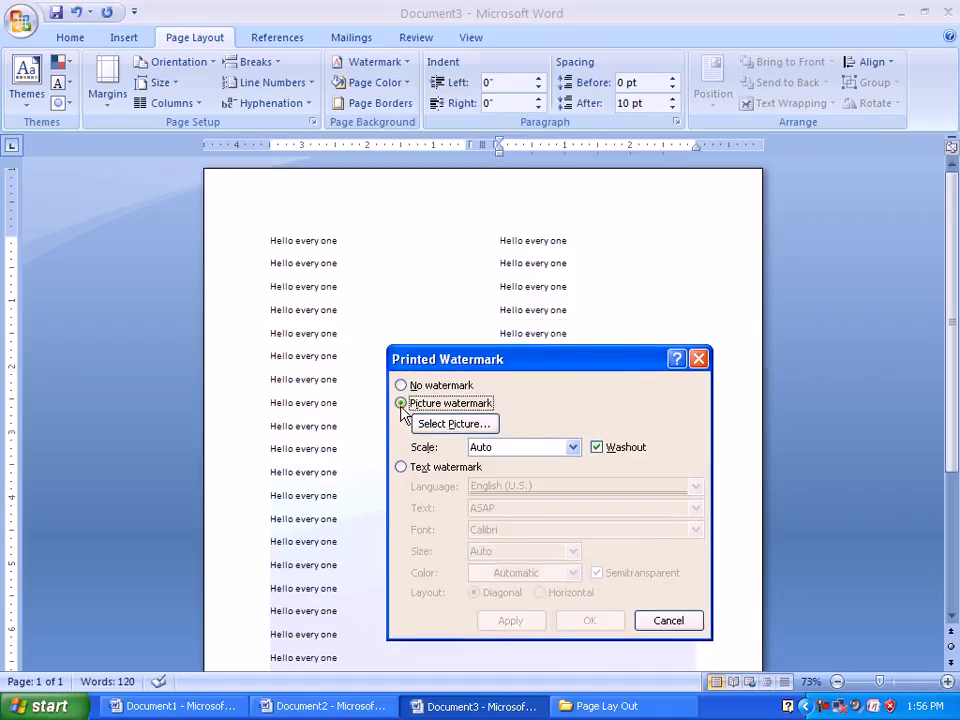
left_click(436, 424)
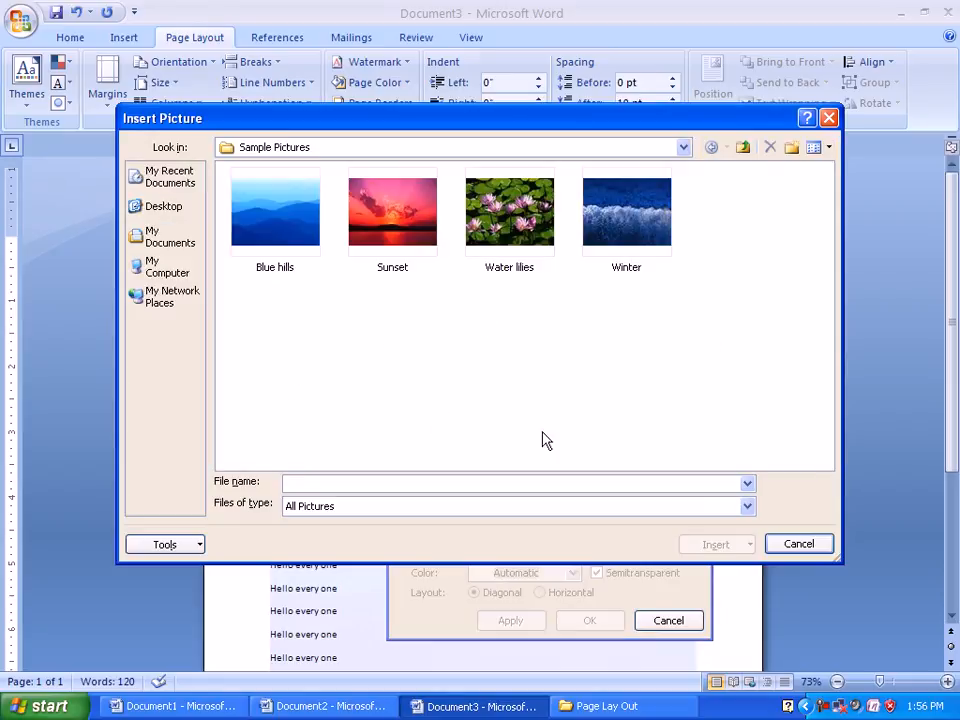
left_click(621, 221)
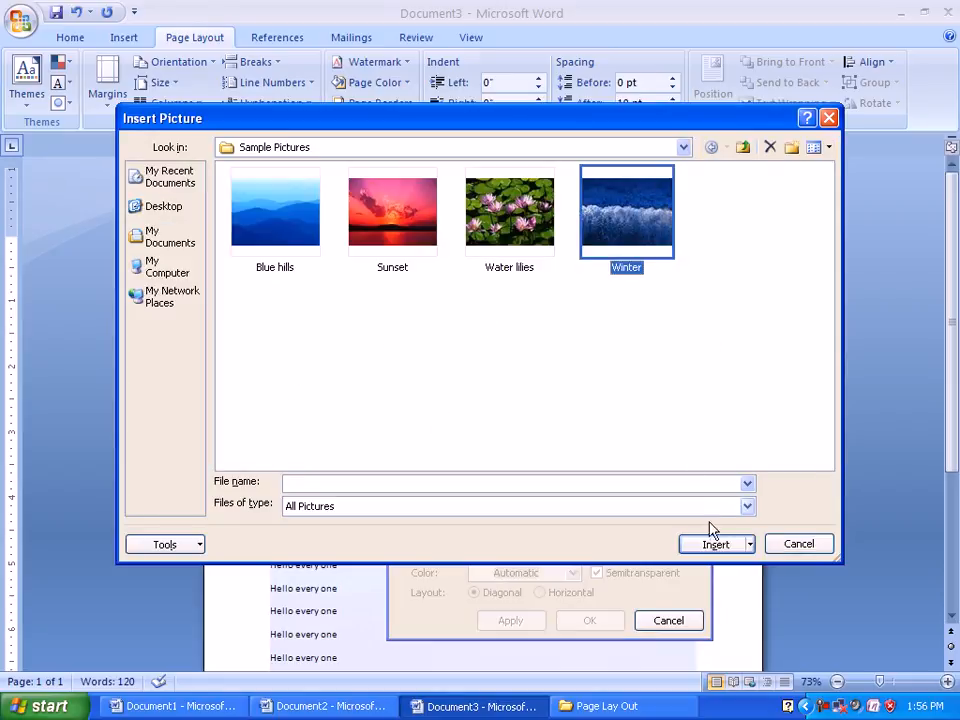
left_click(714, 543)
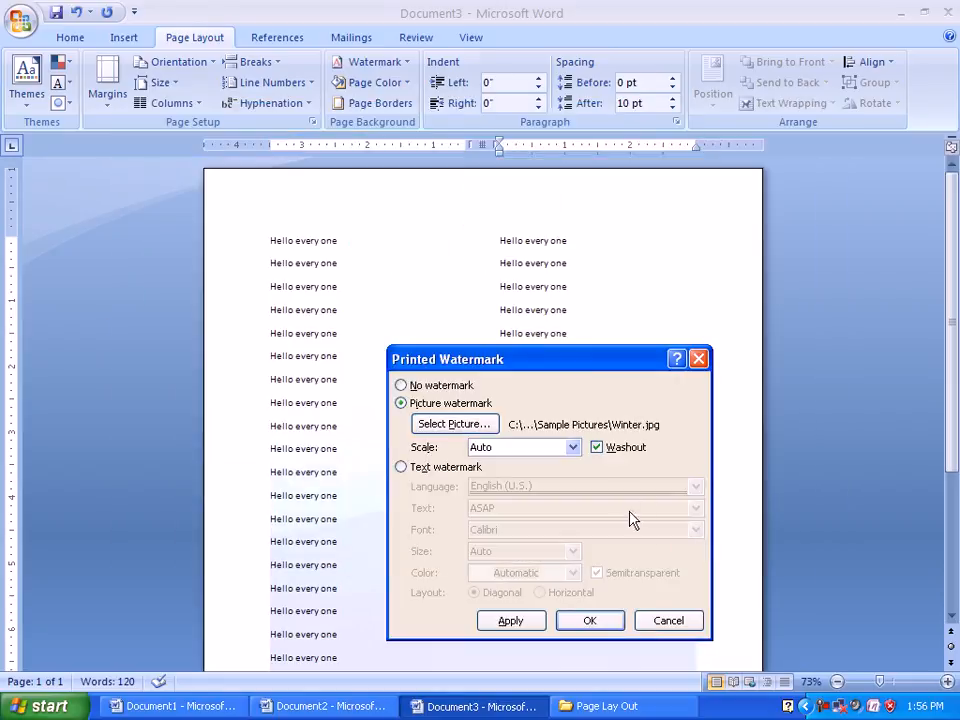
left_click(512, 622)
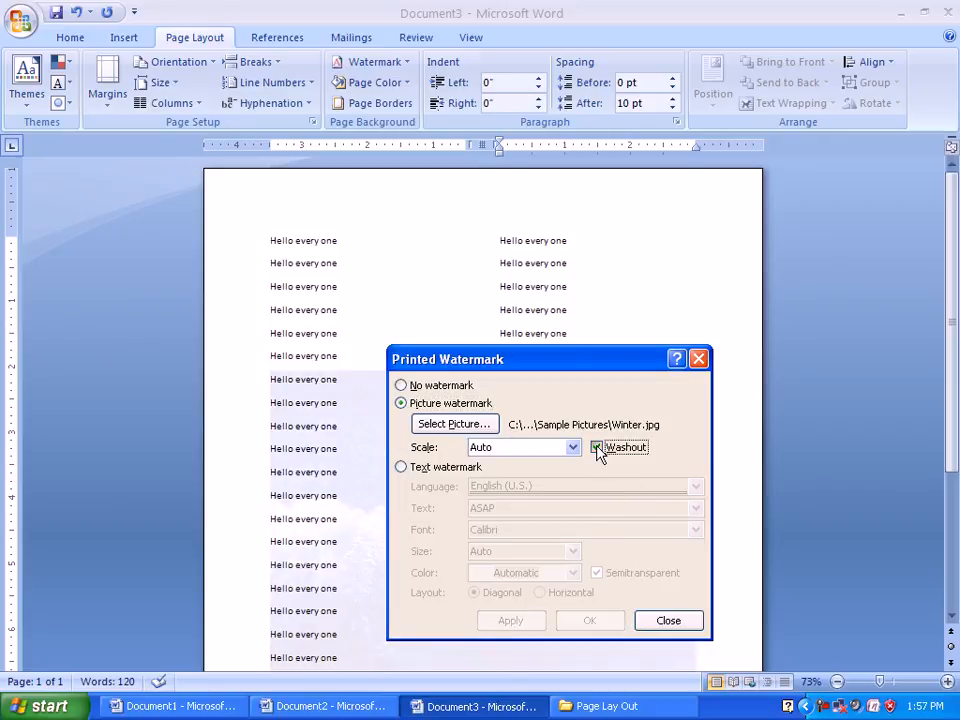
left_click(597, 447)
left_click(512, 621)
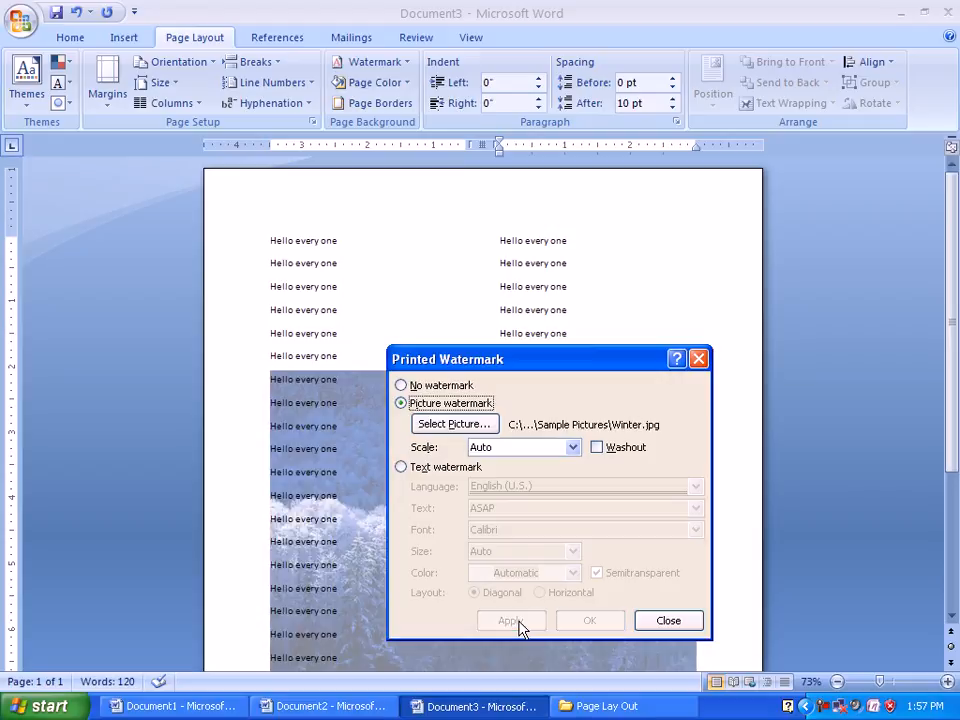
Replace the picture with a semitransparent text watermark reading ASAP in Calibri, applied with the horizontal layout
left_click(604, 449)
left_click(472, 470)
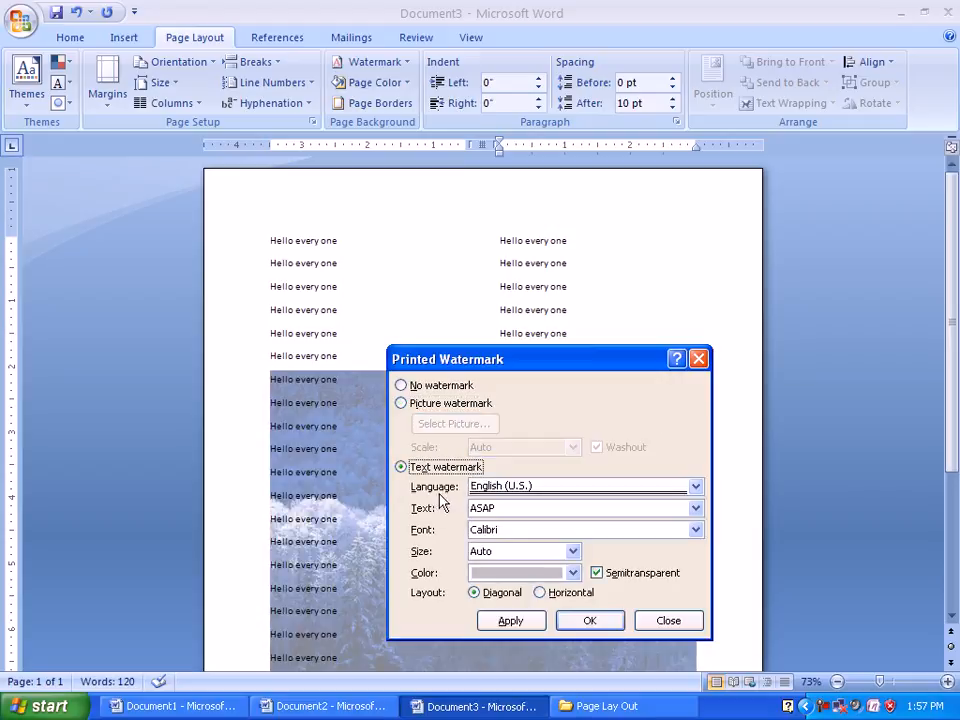
left_click_drag(525, 507, 420, 508)
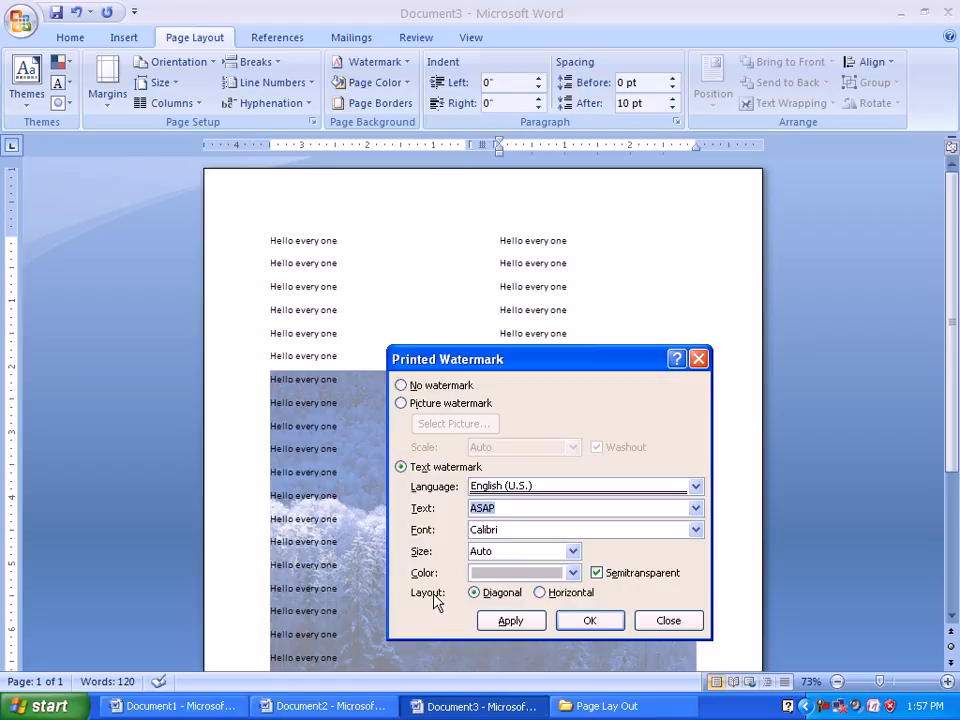
left_click(543, 594)
left_click(536, 621)
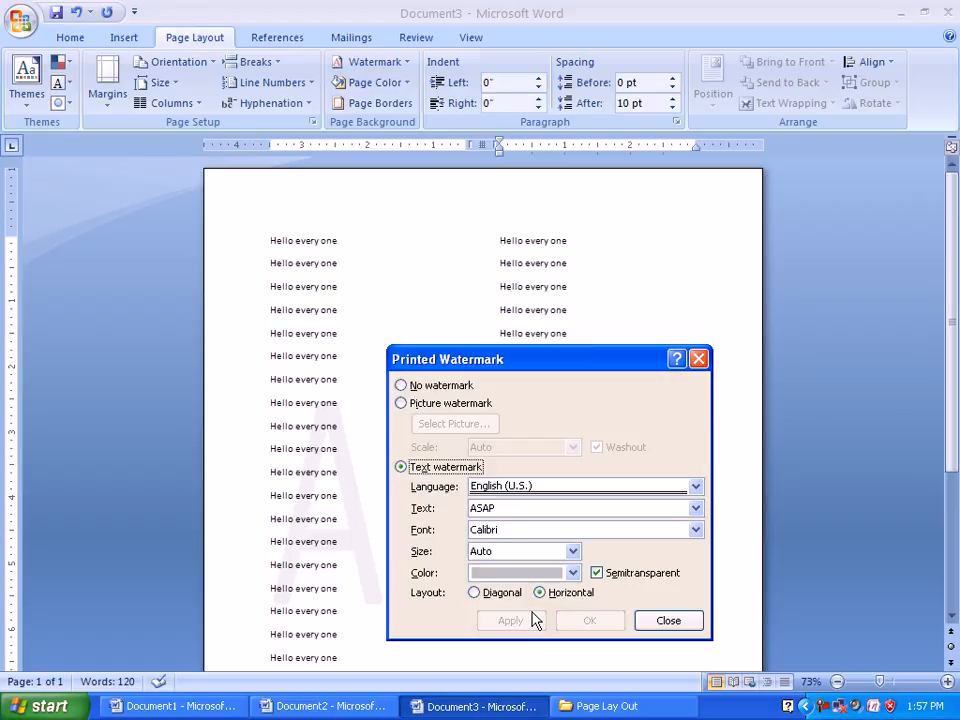
Set the ASAP watermark's layout to diagonal, apply it and close the watermark settings
left_click(502, 594)
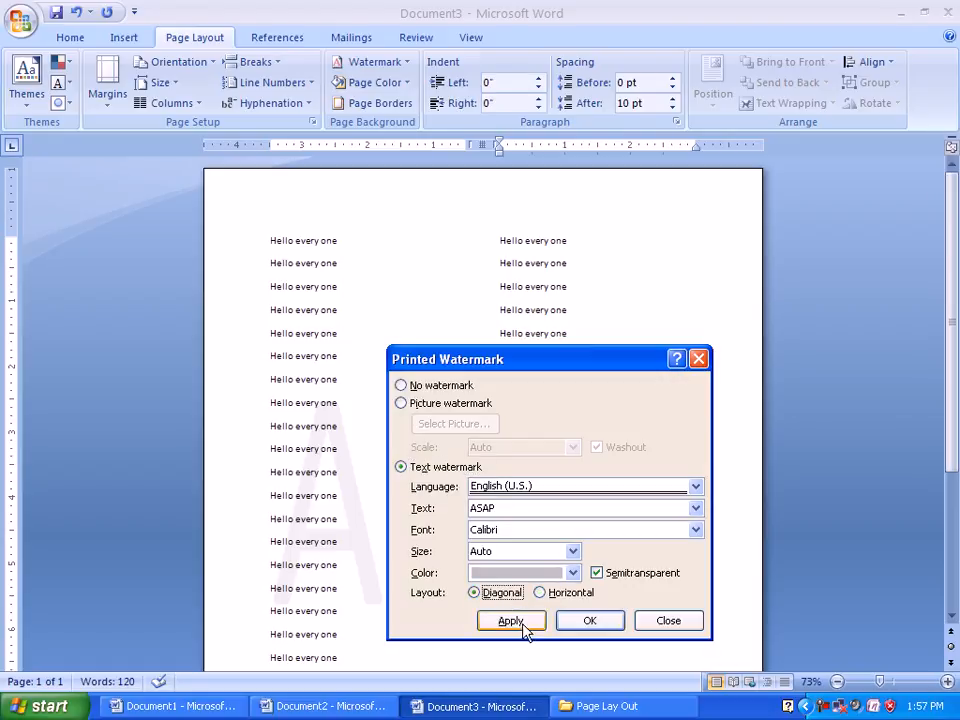
left_click(511, 621)
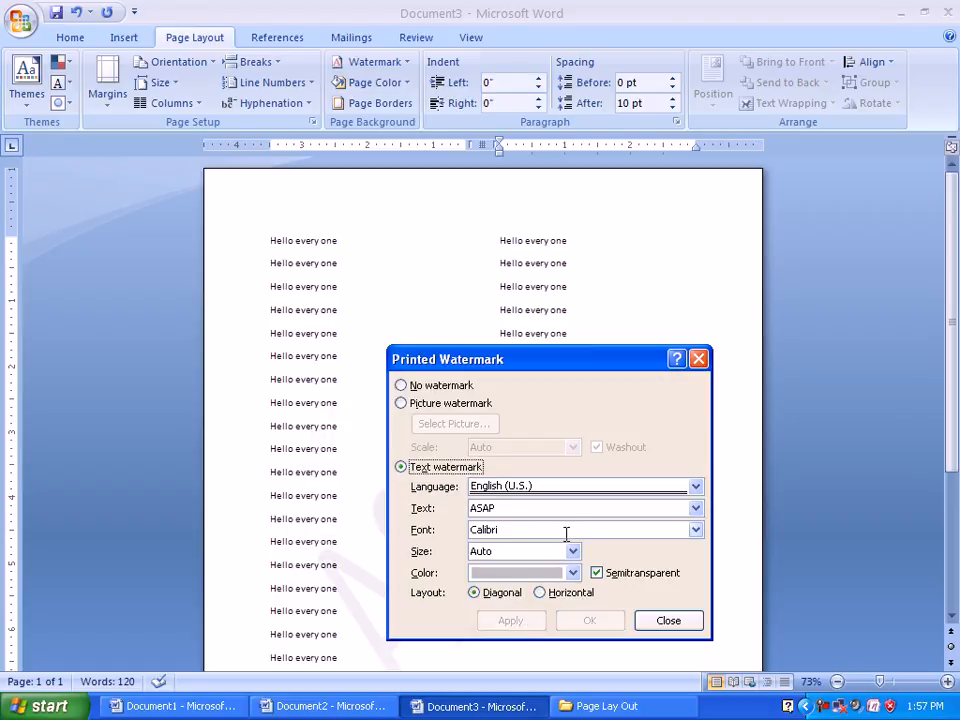
left_click(667, 620)
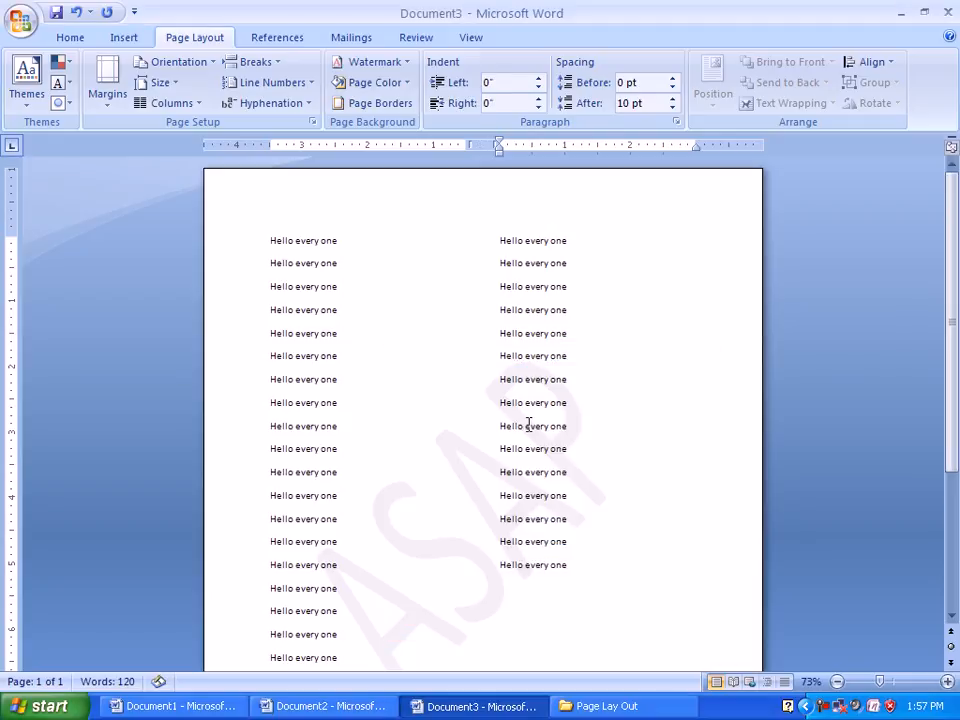
Fill the page background with a horizontal two-color gradient from light blue to very dark blue
left_click(413, 86)
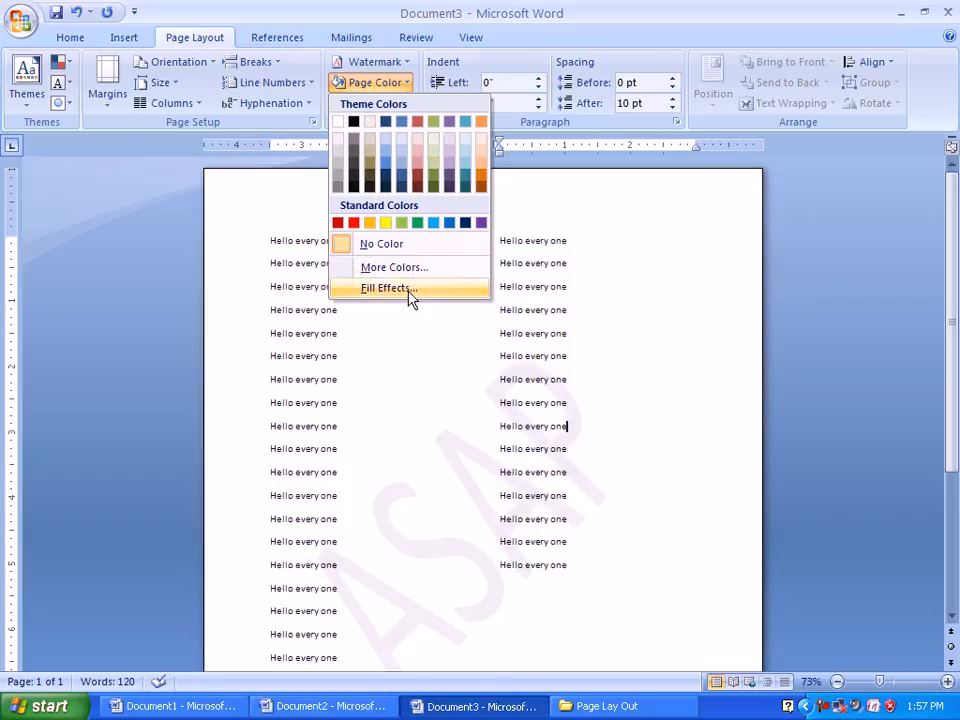
left_click(408, 289)
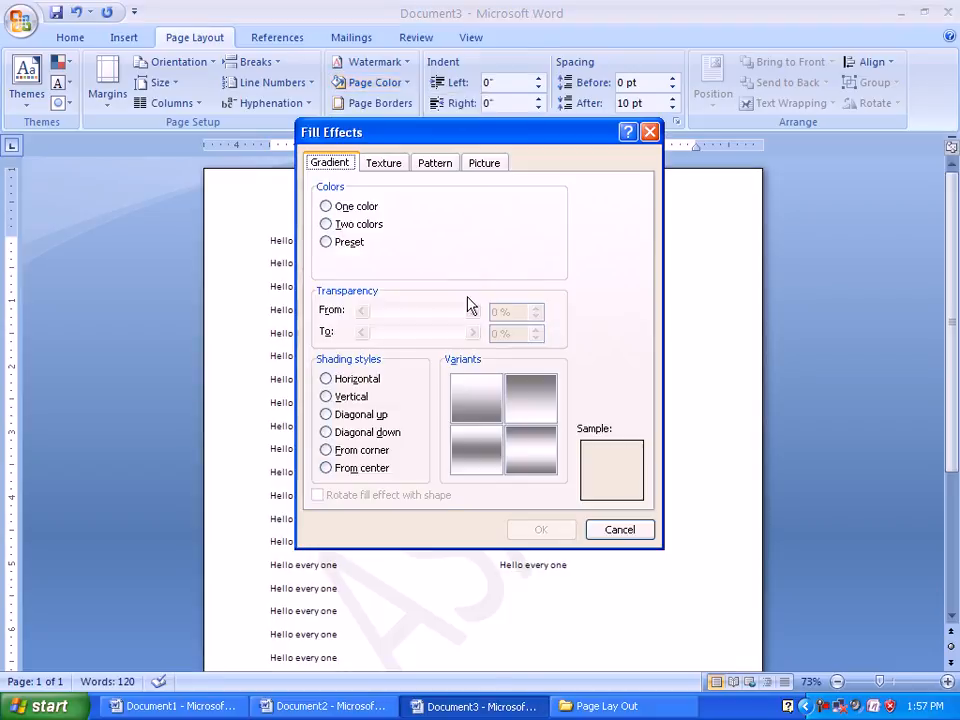
left_click(341, 226)
left_click(486, 224)
left_click(489, 294)
left_click(534, 262)
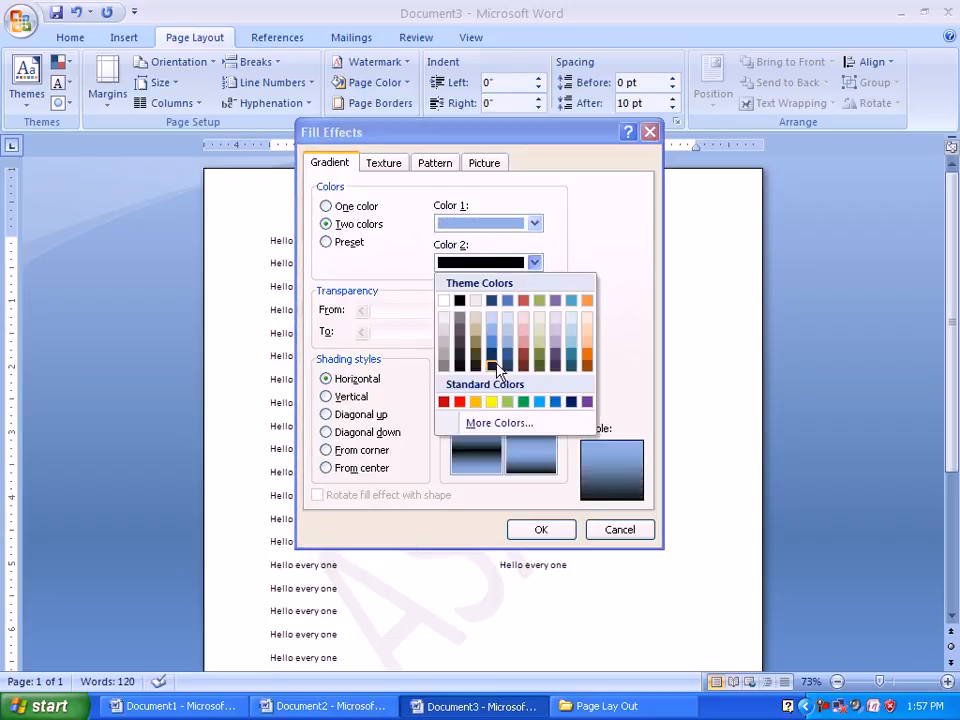
left_click(495, 365)
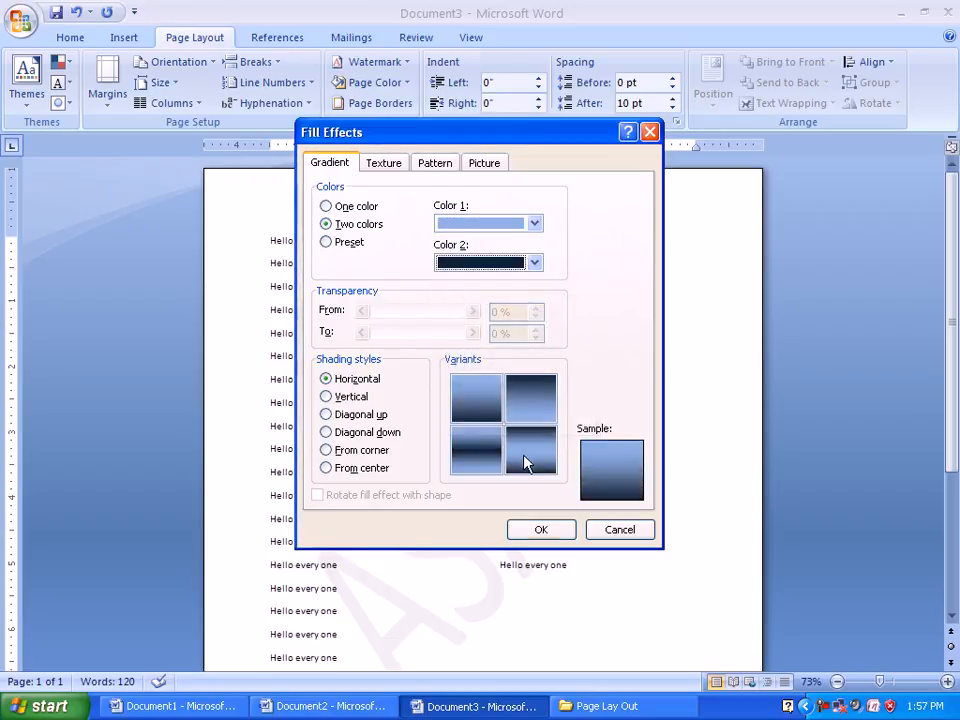
left_click(541, 530)
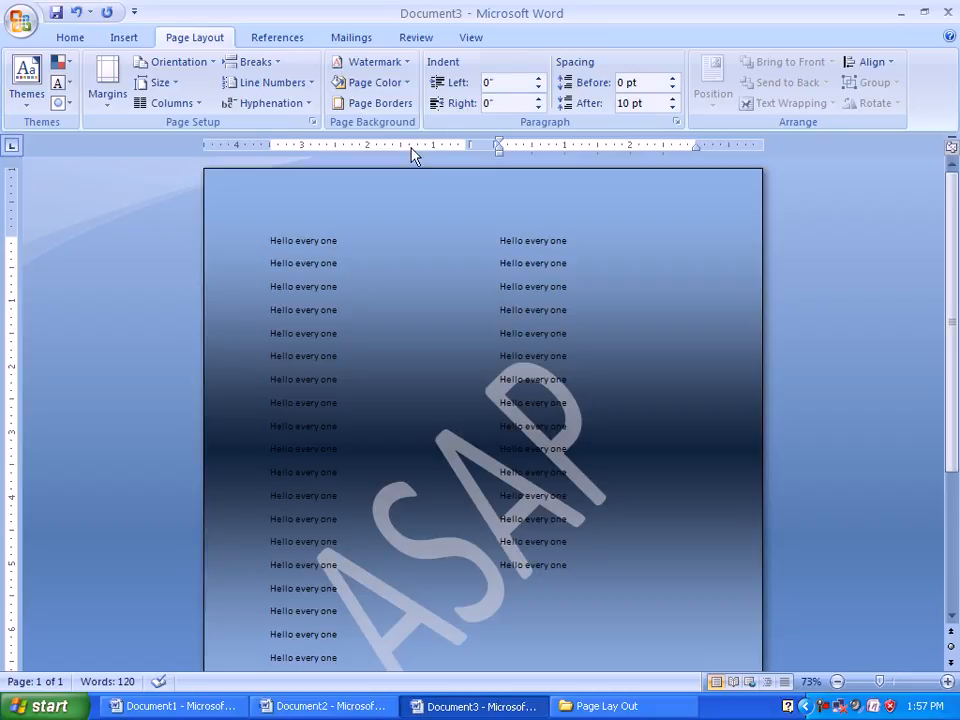
Replace the page background with a picture fill using Sunset from Sample Pictures
left_click(405, 84)
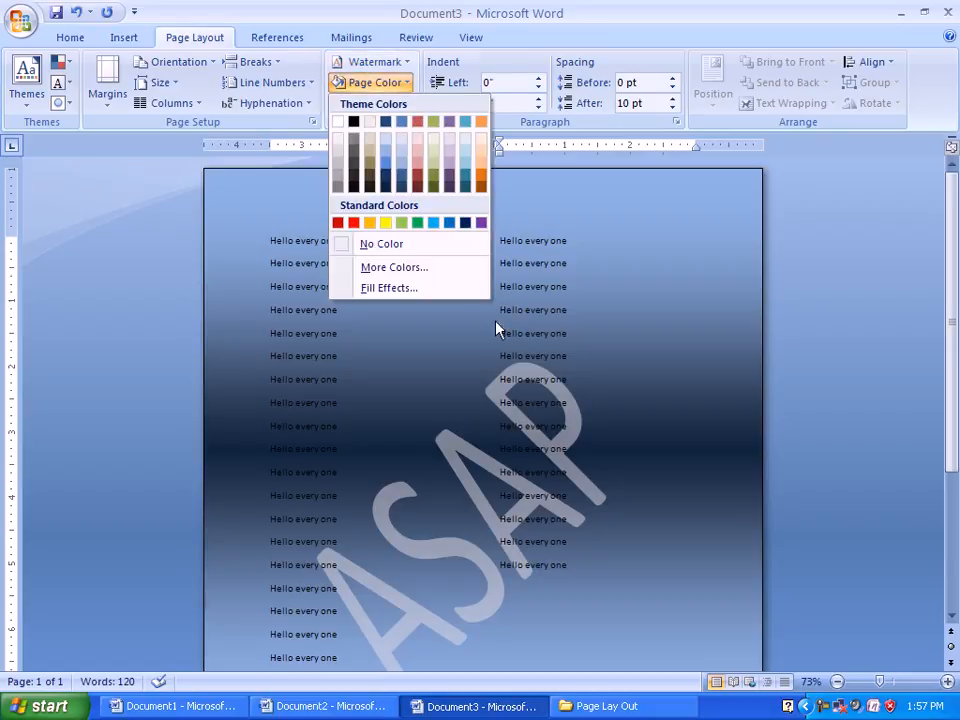
left_click(410, 286)
left_click(481, 166)
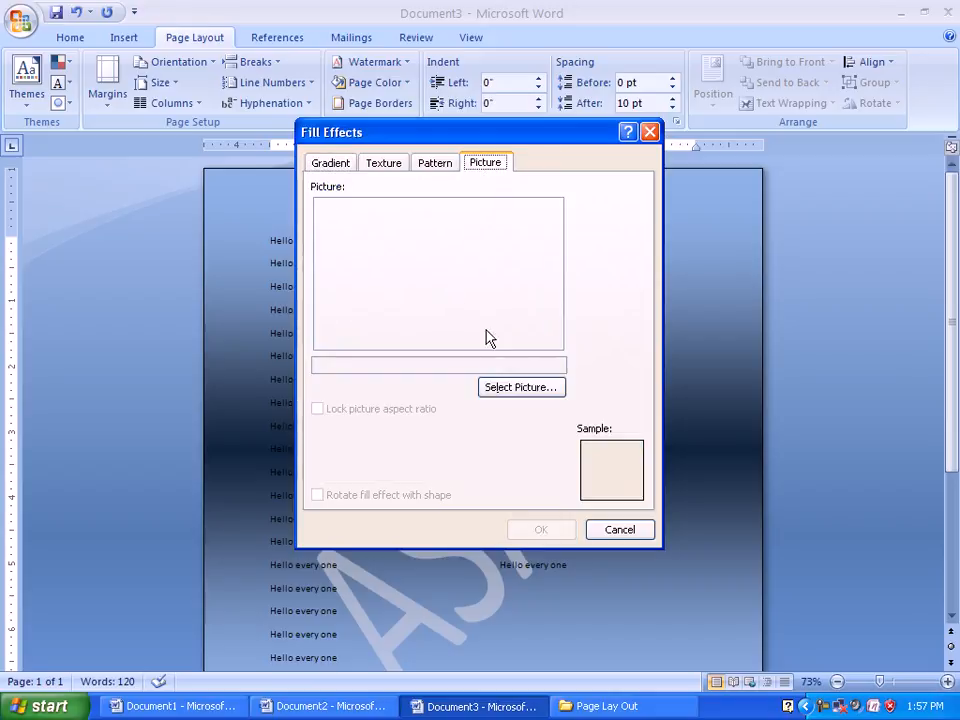
left_click(546, 387)
left_click(418, 255)
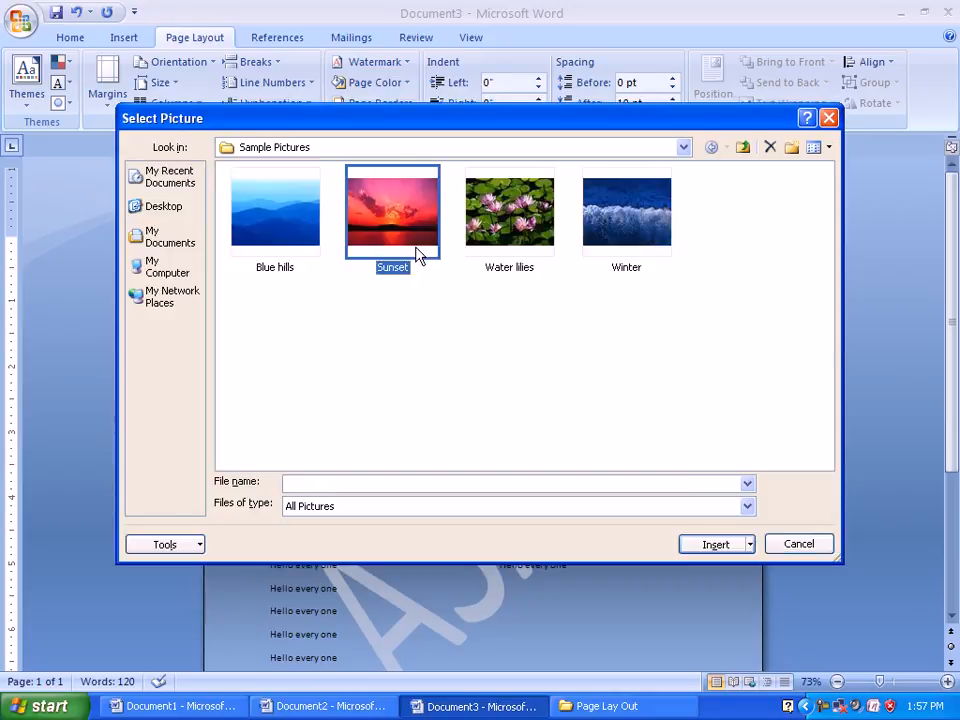
left_click(714, 544)
left_click(540, 530)
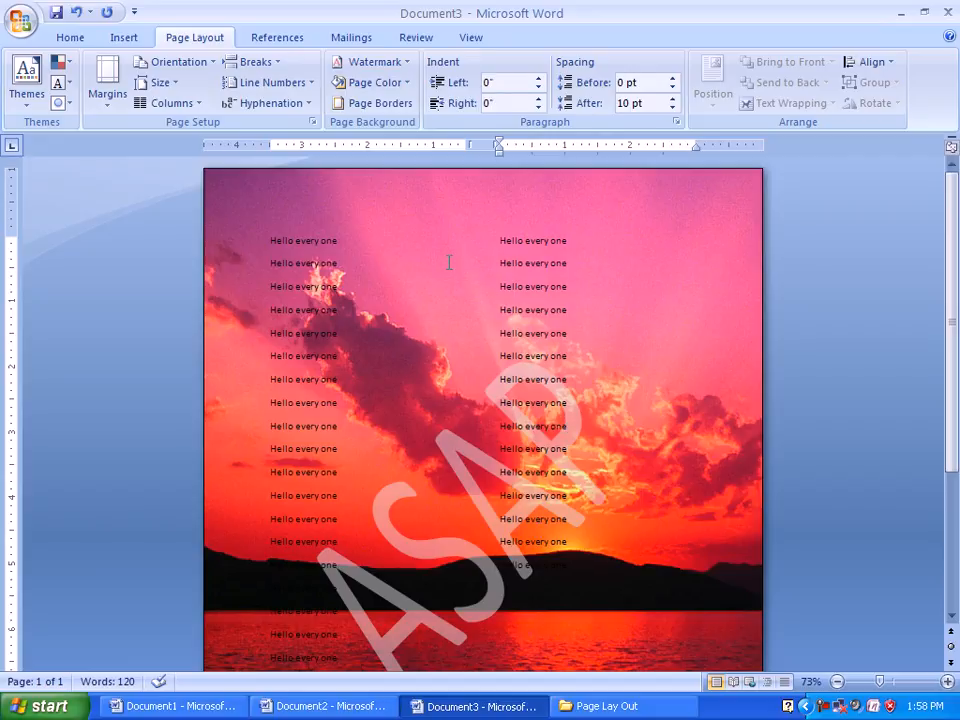
Check in print preview how the page with the picture background and ASAP watermark prints, and return to editing
left_click(21, 18)
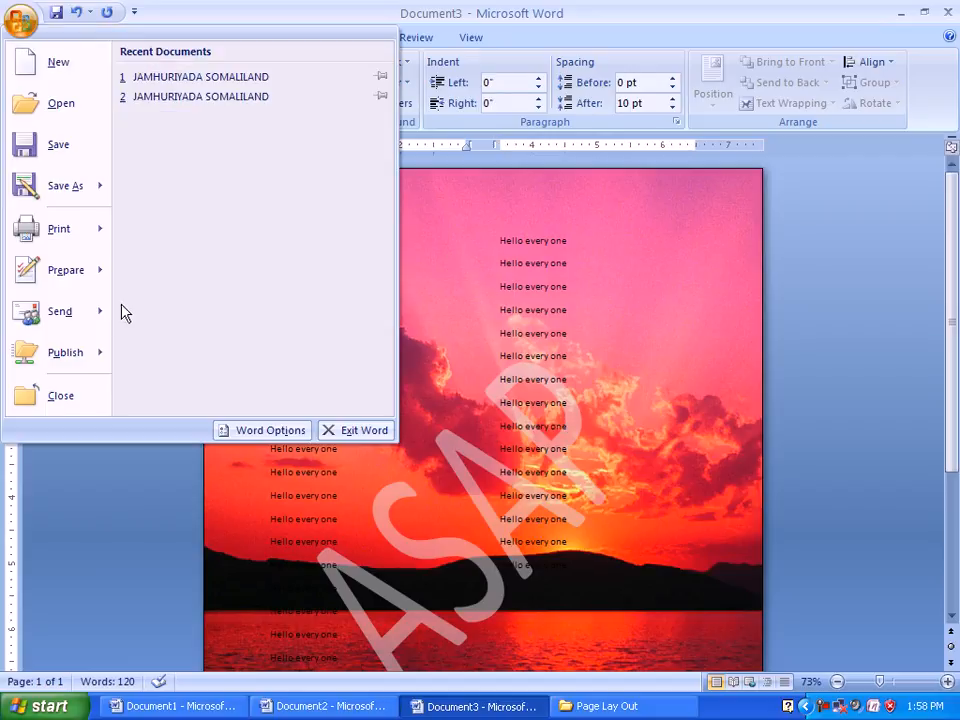
mouse_move(96, 238)
left_click(216, 205)
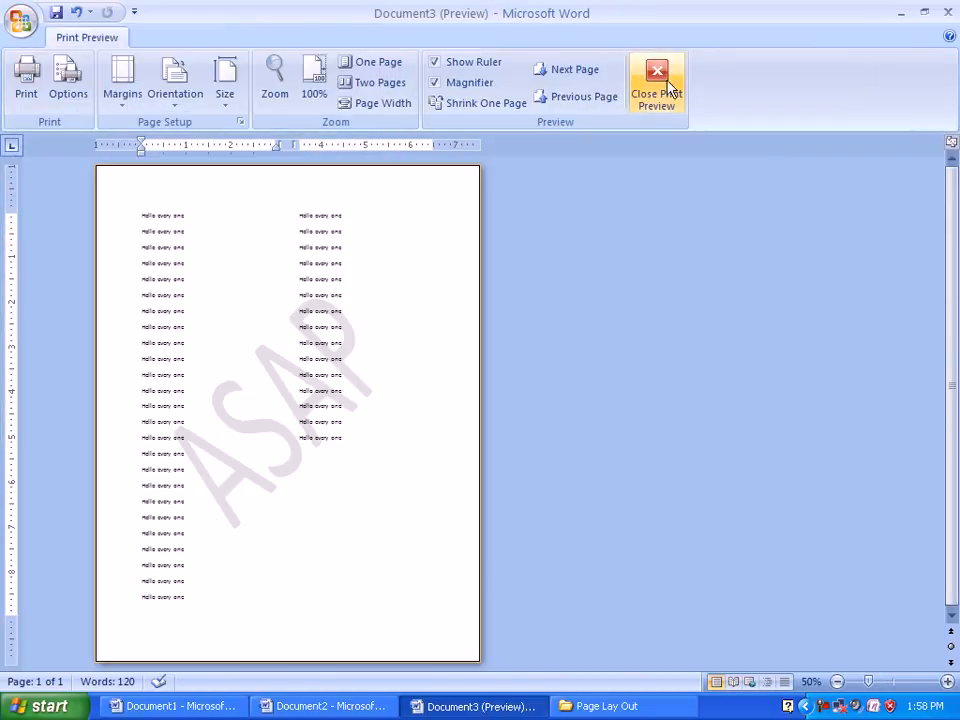
left_click(662, 90)
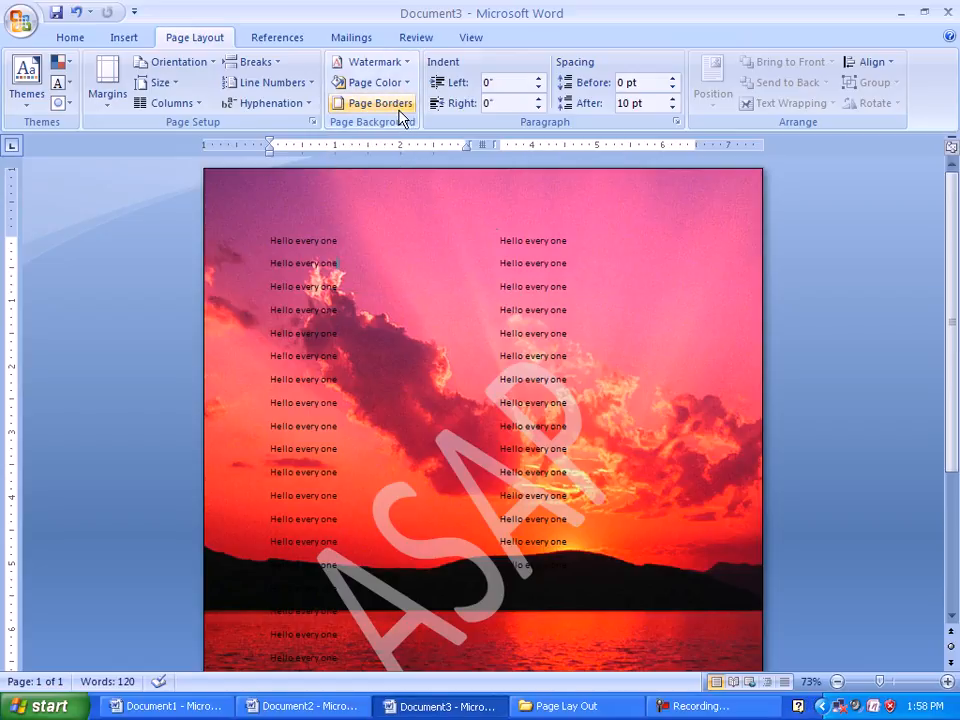
Create a new blank document, look through the page border and shading settings, and bring up the paragraph border settings
key("ctrl+n")
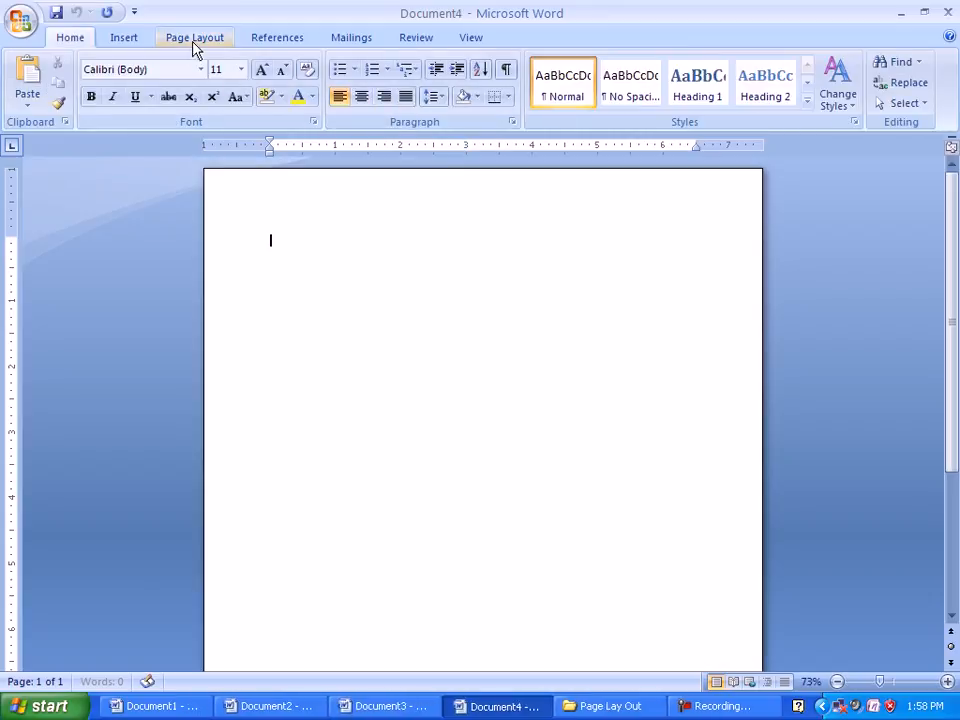
left_click(195, 40)
left_click(403, 106)
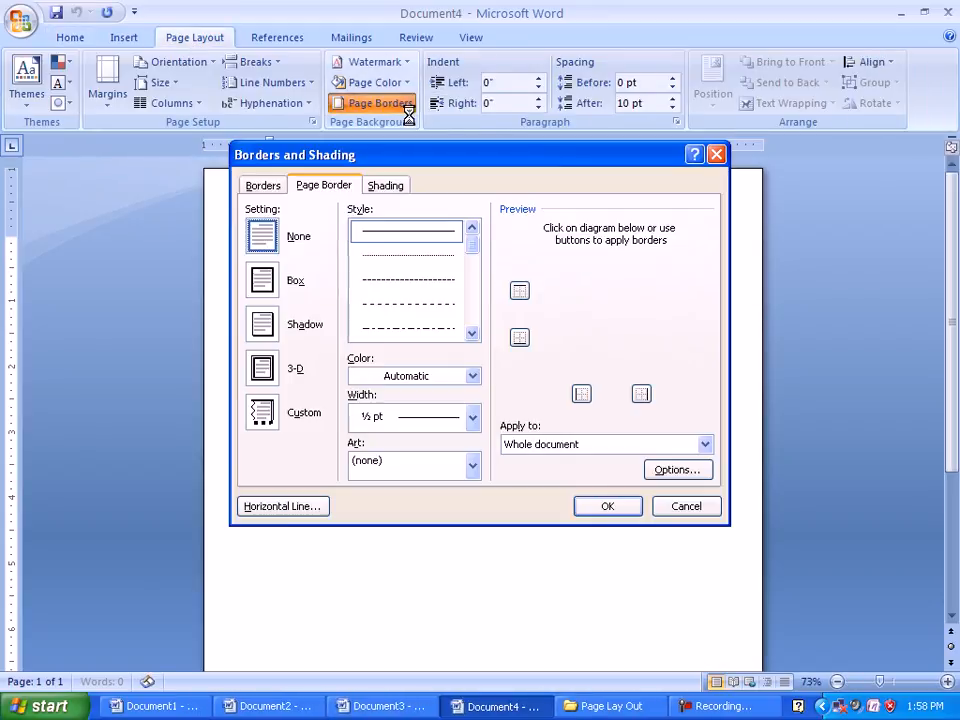
left_click(264, 186)
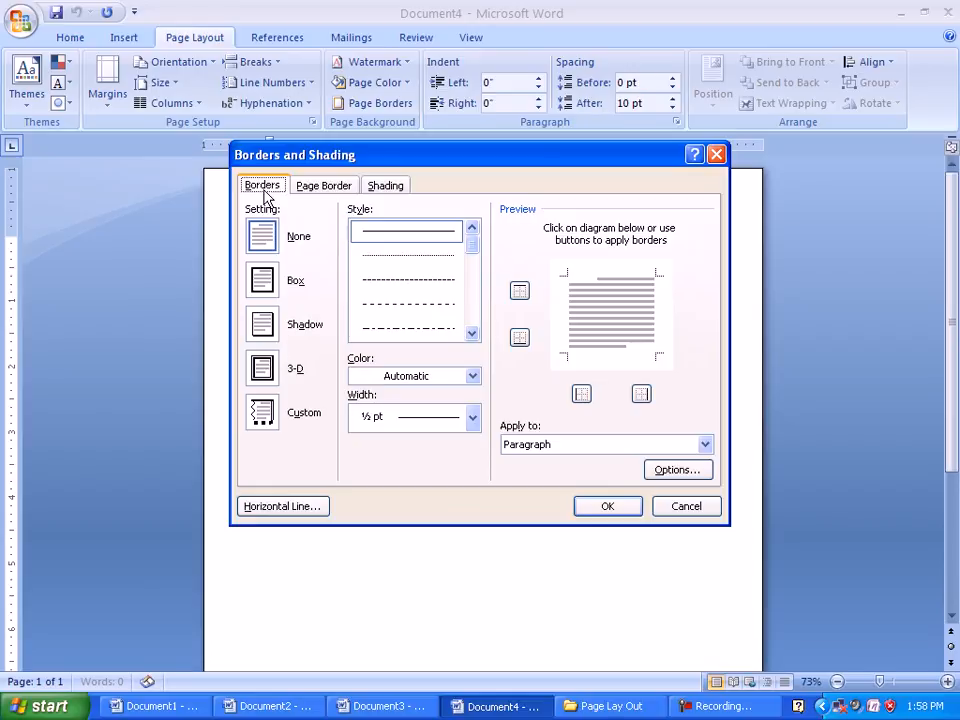
left_click(345, 188)
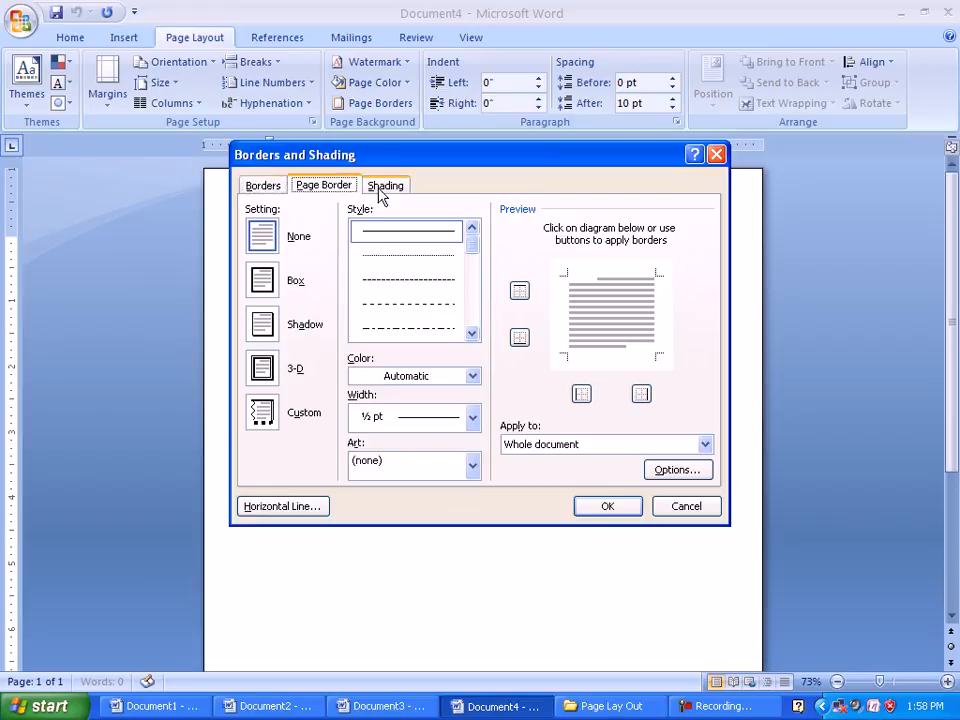
left_click(380, 188)
left_click(266, 186)
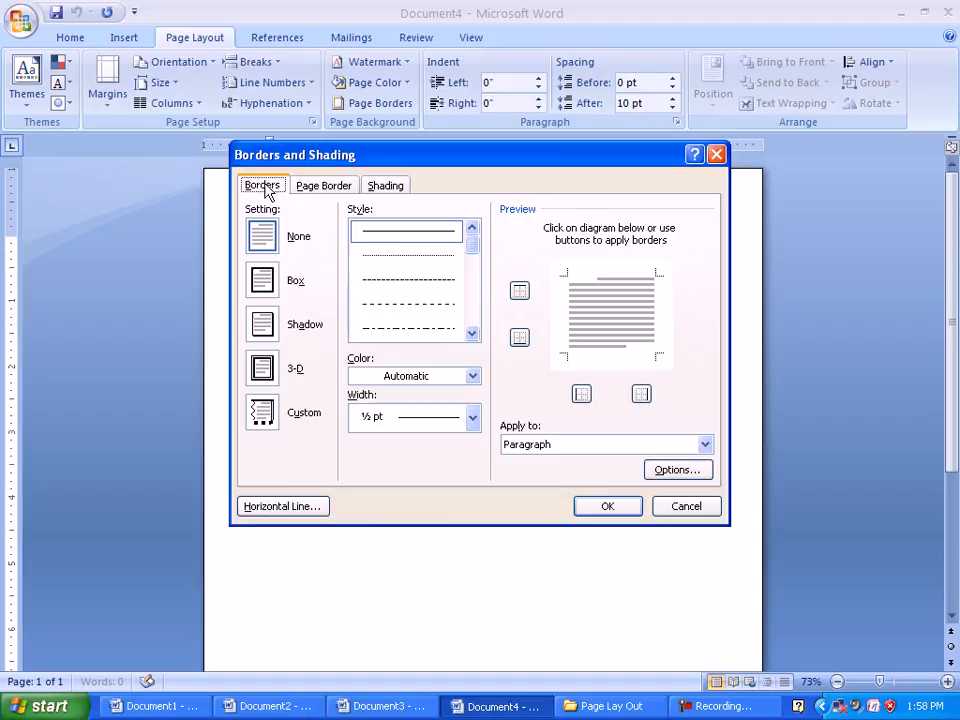
Apply a ½ pt shadow border to the paragraph and extend the bordered area downward with about fifteen empty paragraphs
left_click(263, 284)
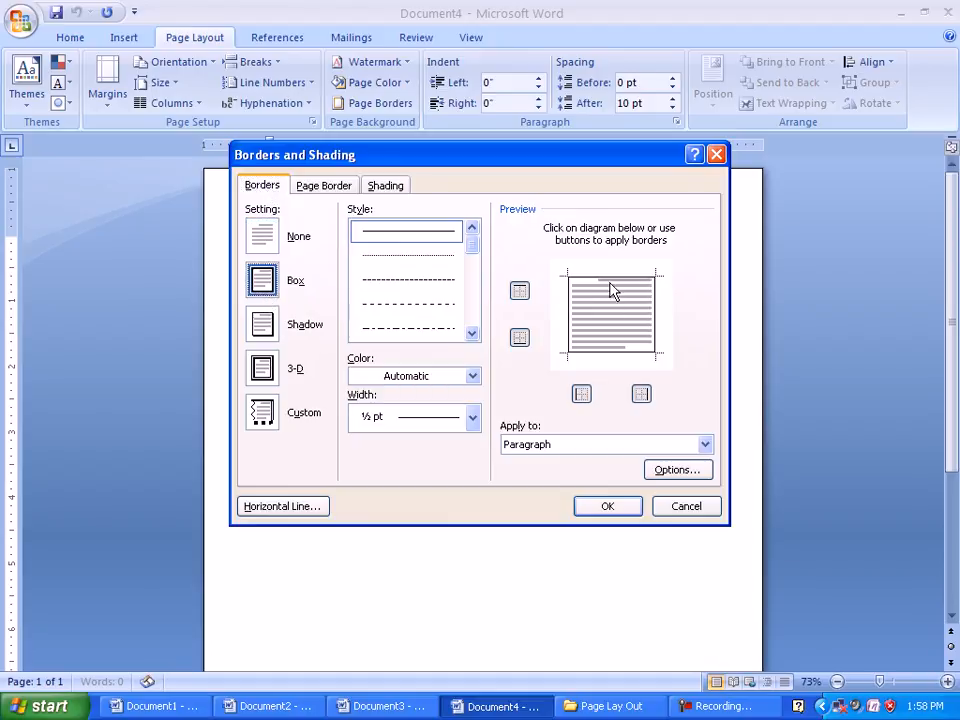
left_click(262, 330)
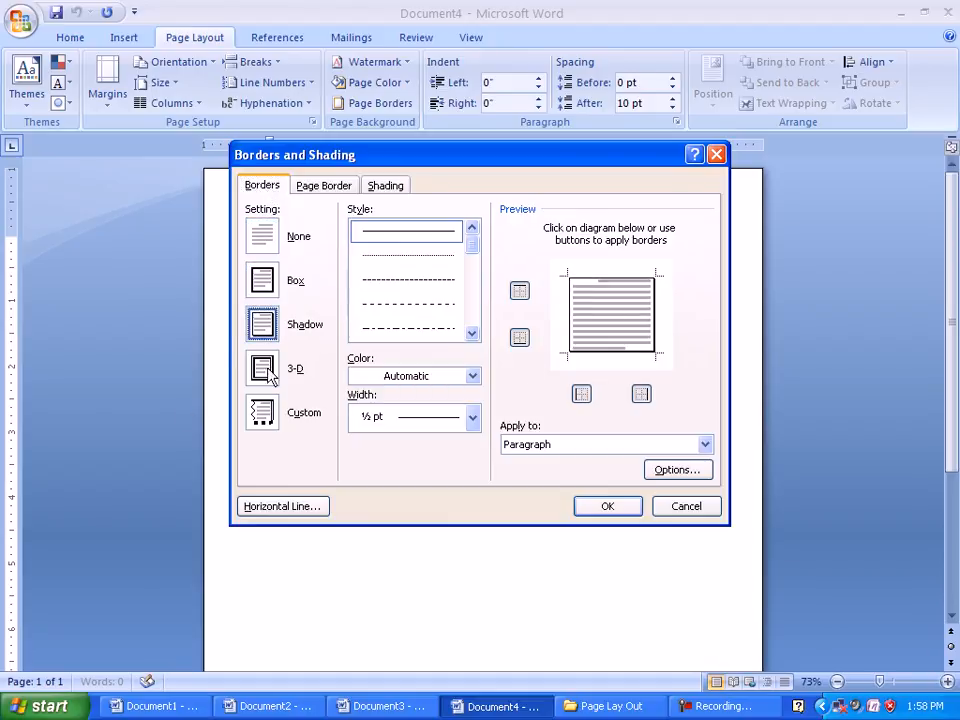
left_click(600, 508)
key("Return")
key("Return")
key("Return")
key("Return")
key("Return")
key("Return")
key("Return")
key("Return")
key("Return")
key("Return")
key("Return")
key("Return")
key("Return")
key("Return")
key("Return")
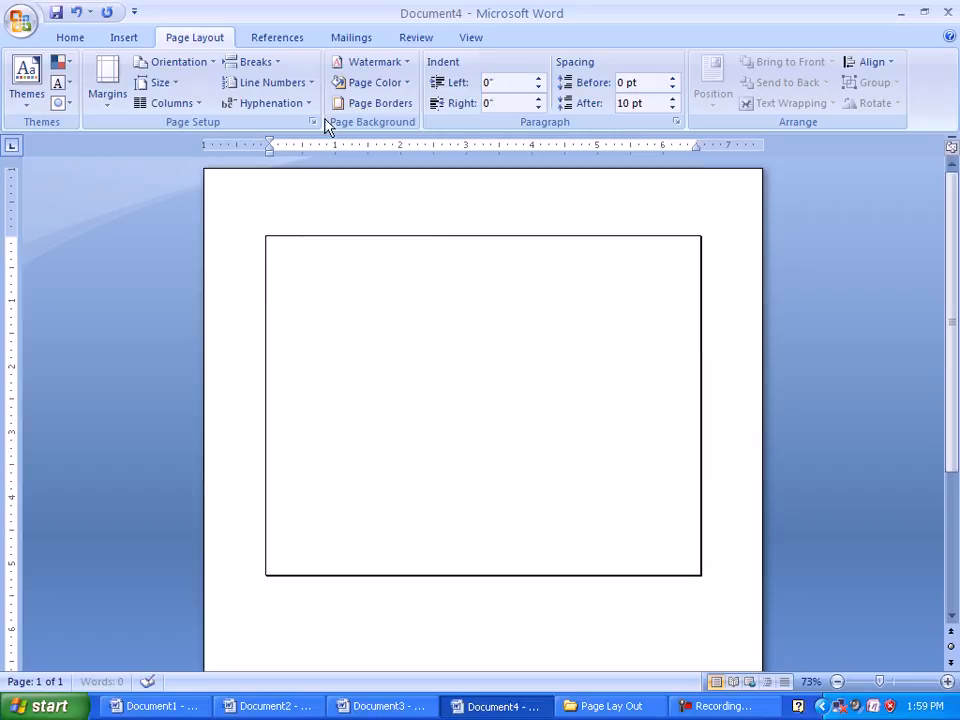
Add a ½ pt box page border with the automatic color to the whole document
left_click(386, 103)
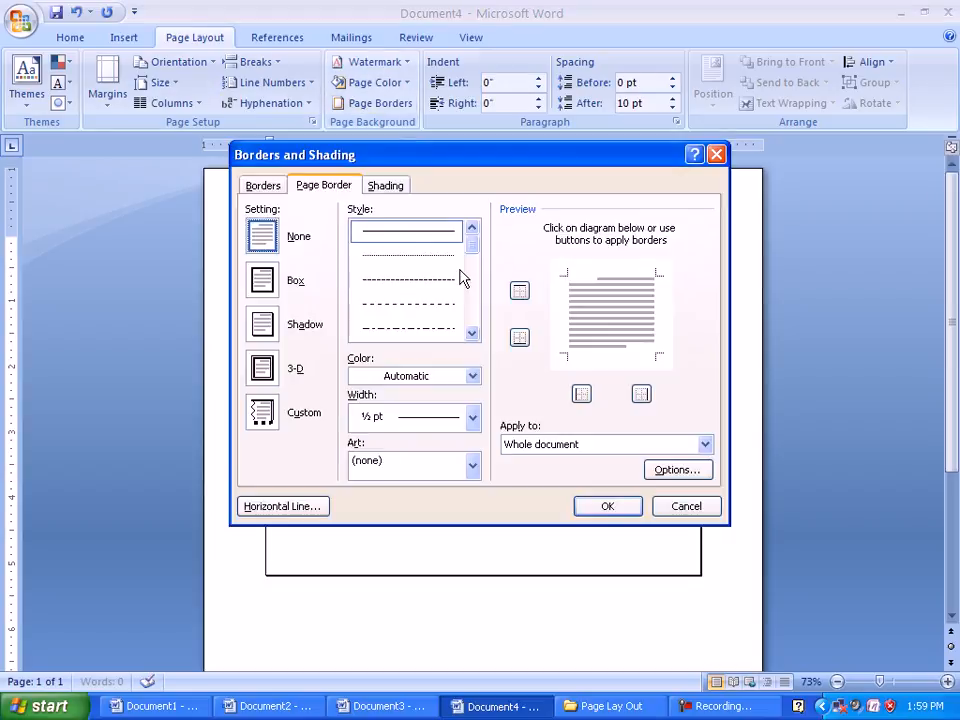
left_click(260, 285)
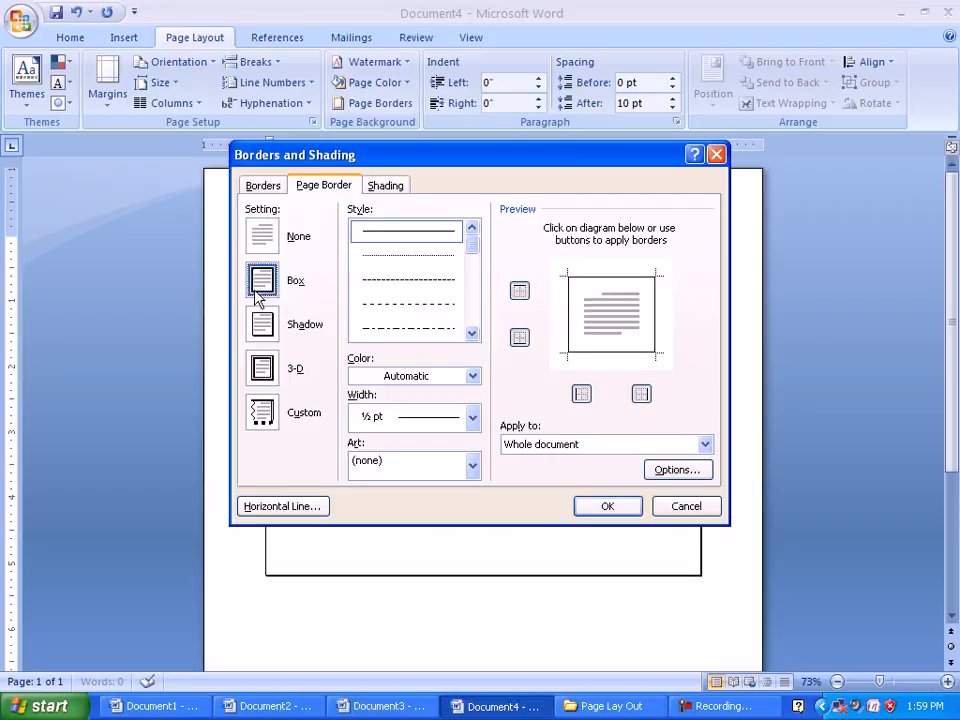
left_click(609, 507)
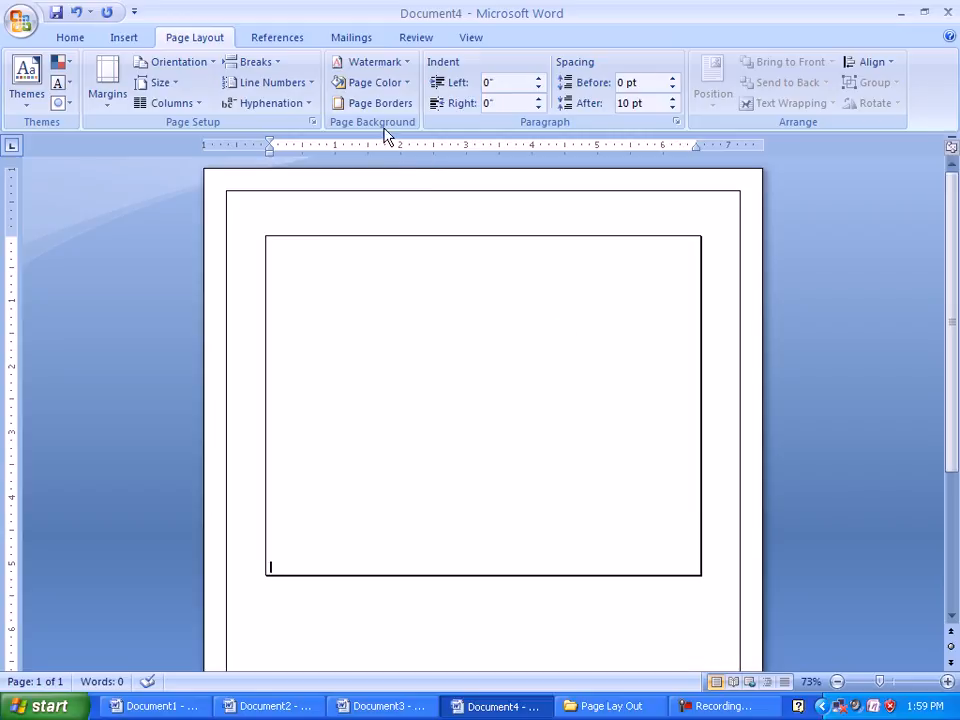
Change the whole document's page border to the Shadow setting
left_click(383, 104)
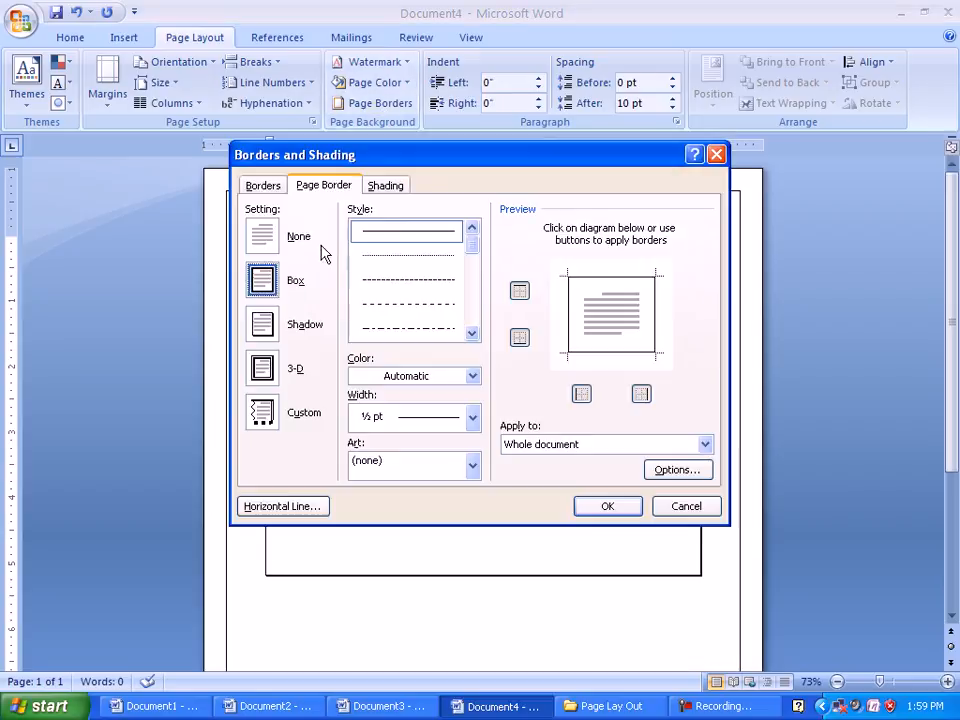
left_click(268, 330)
left_click(612, 508)
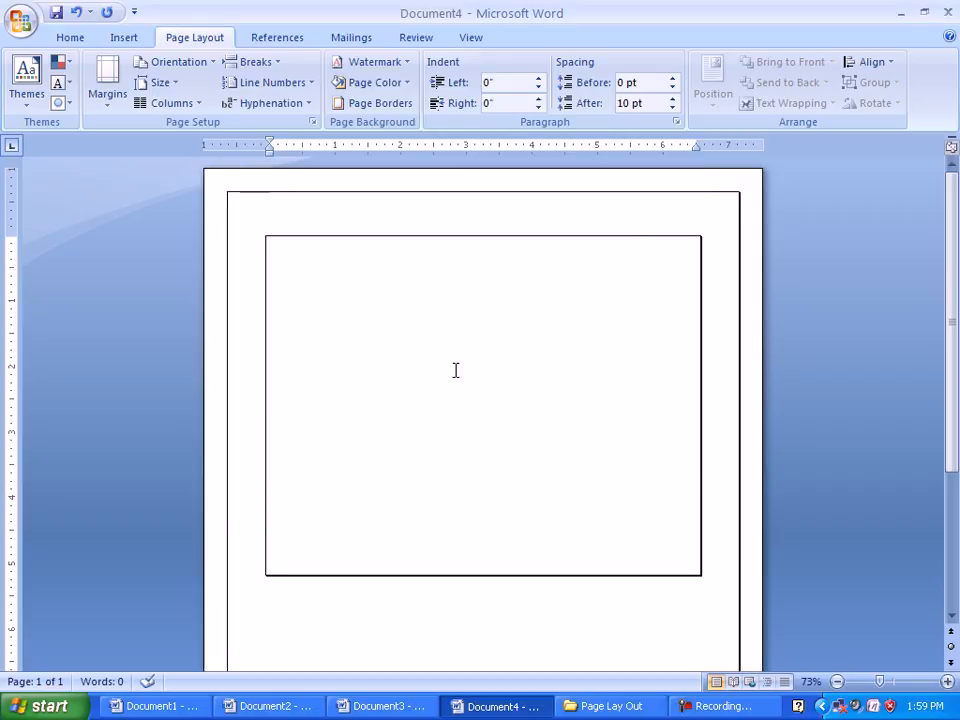
Recolor the page border to the standard light blue on all sides, without the shadow, and apply it
left_click(390, 103)
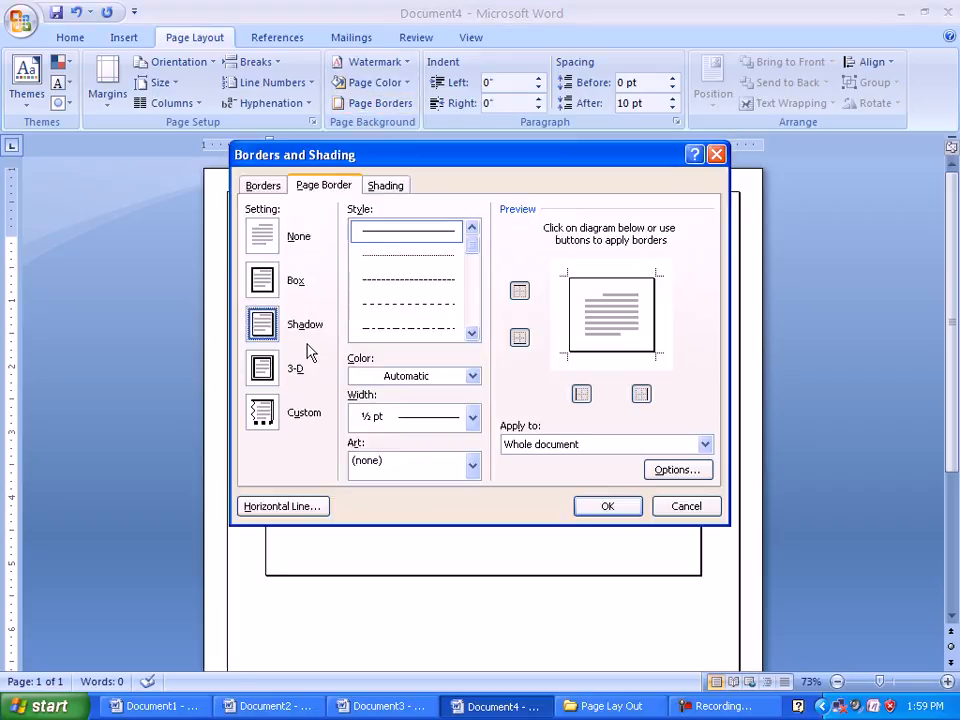
left_click(427, 381)
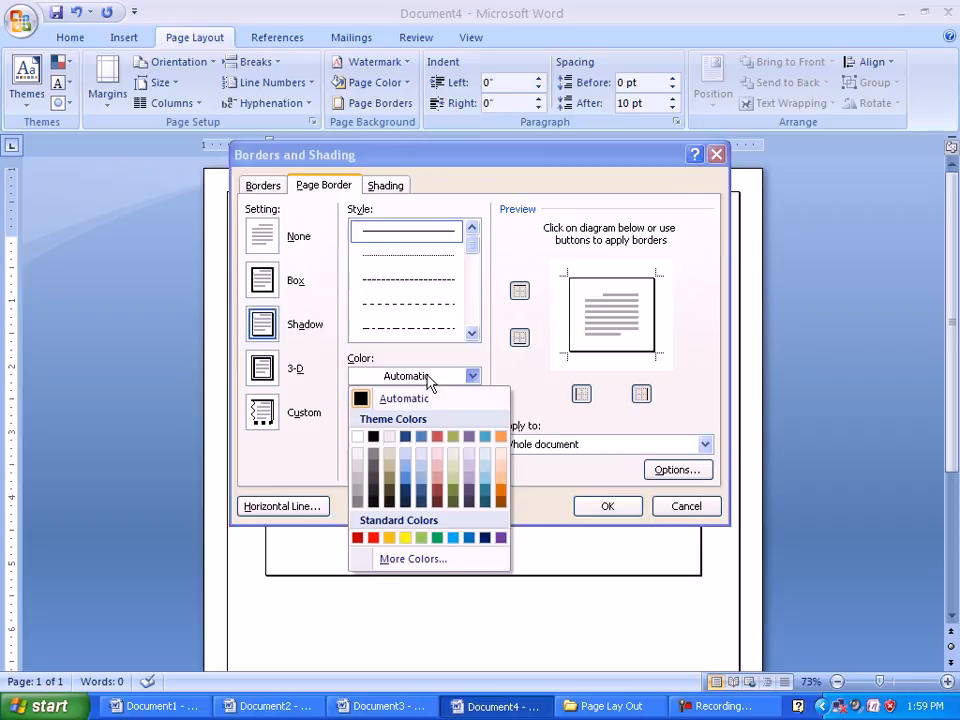
left_click(457, 540)
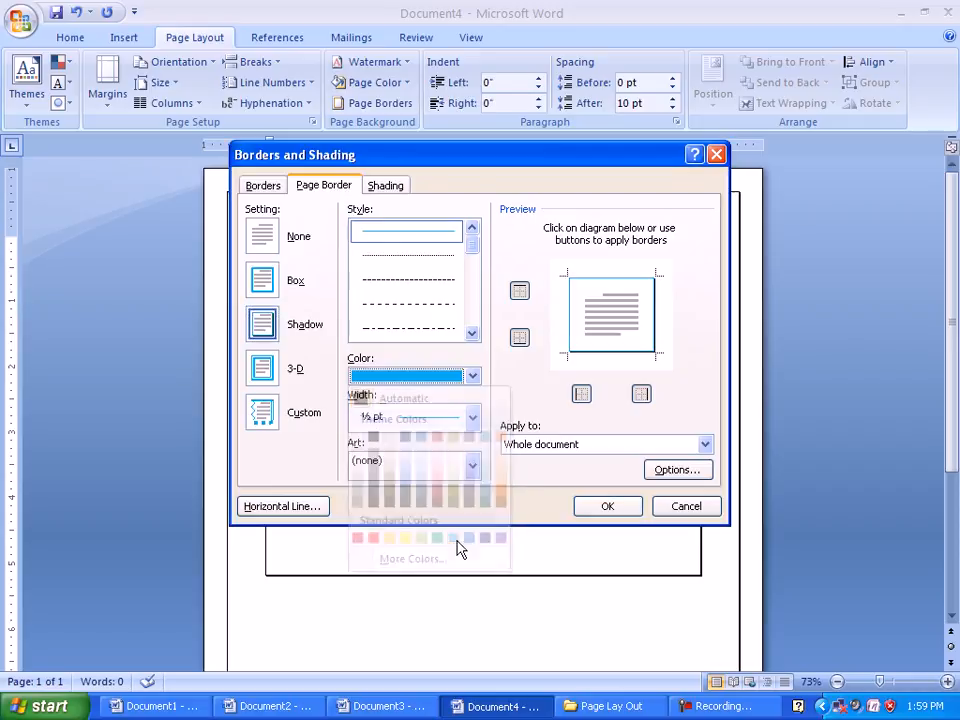
left_click(612, 279)
left_click(622, 300)
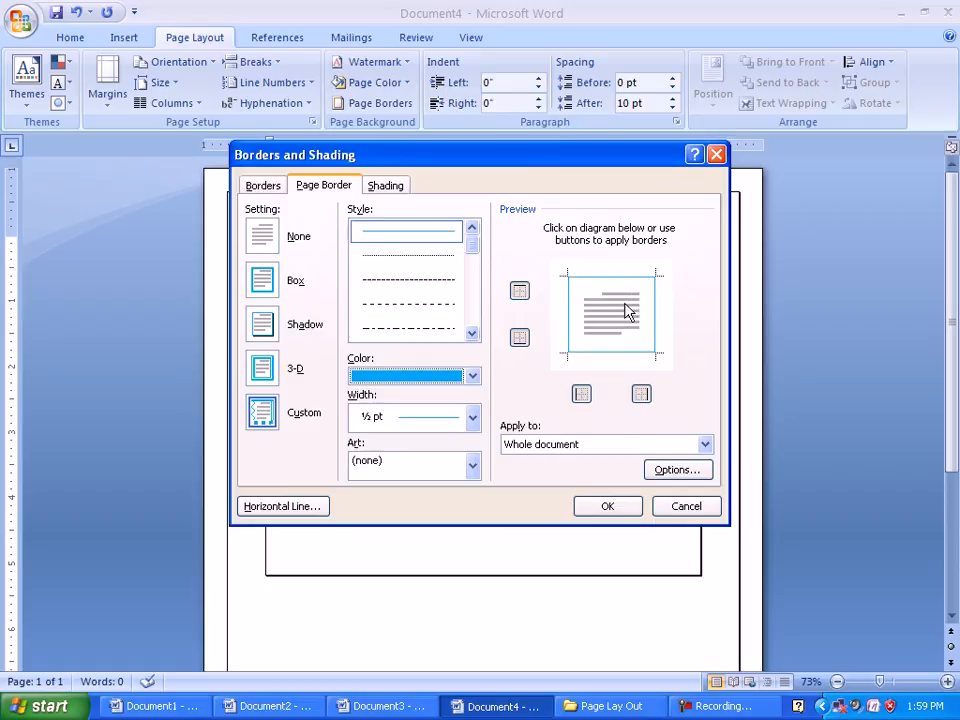
left_click(607, 506)
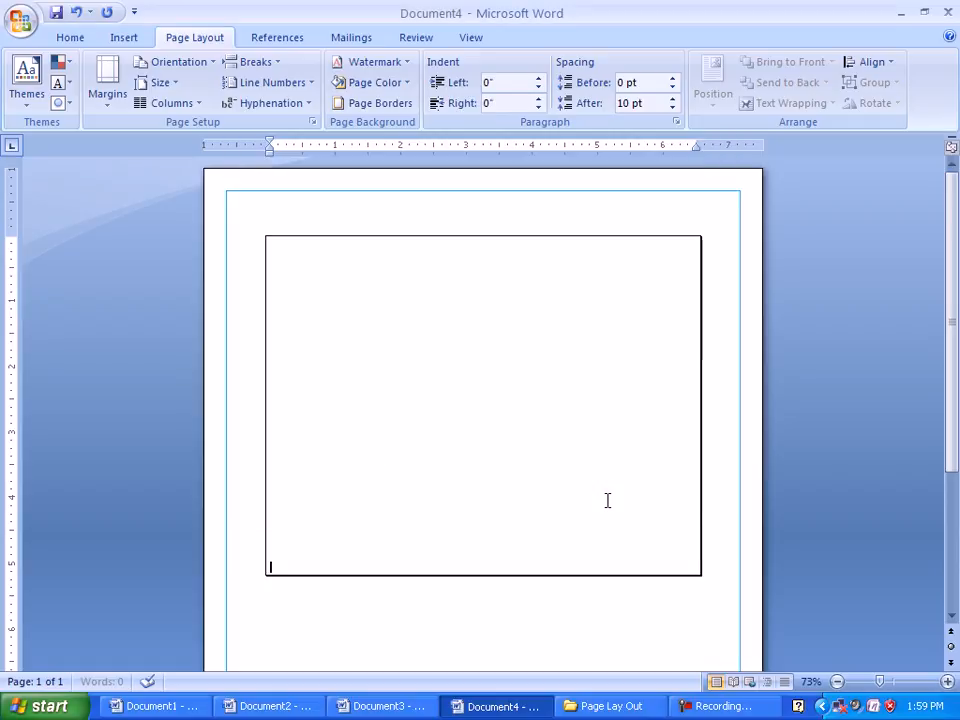
Remove the right edge of the light blue page border and apply the change
left_click(386, 104)
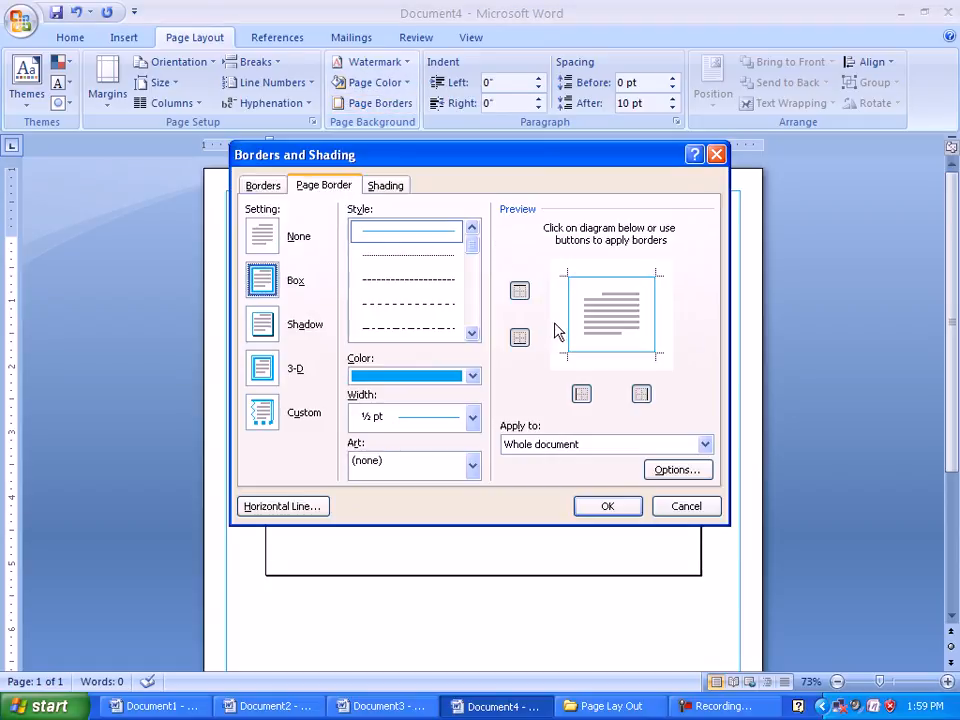
left_click(641, 393)
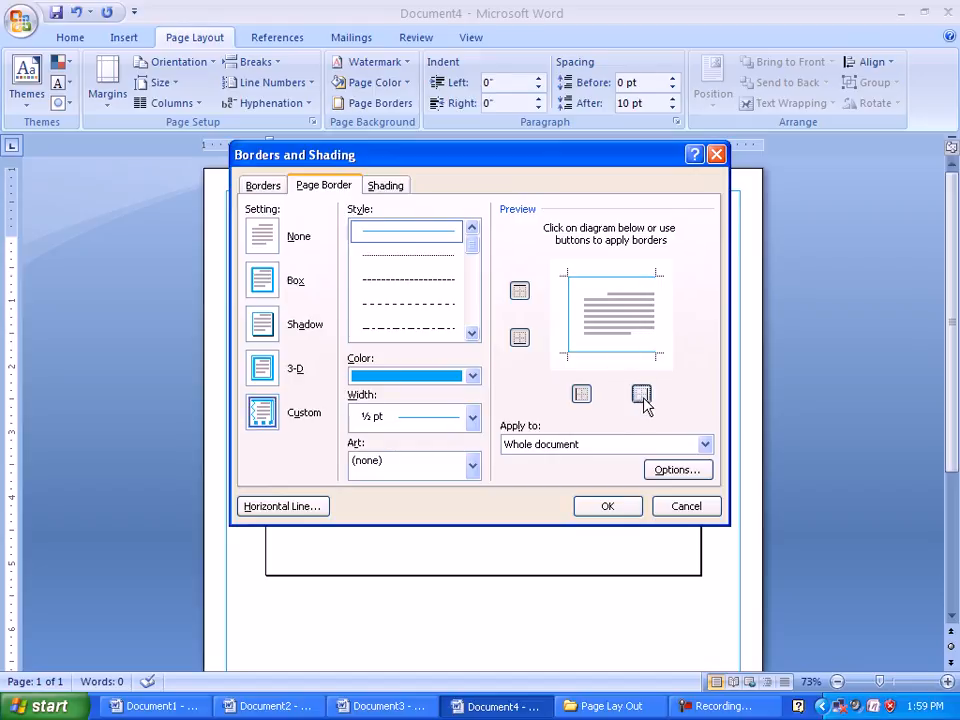
left_click(634, 508)
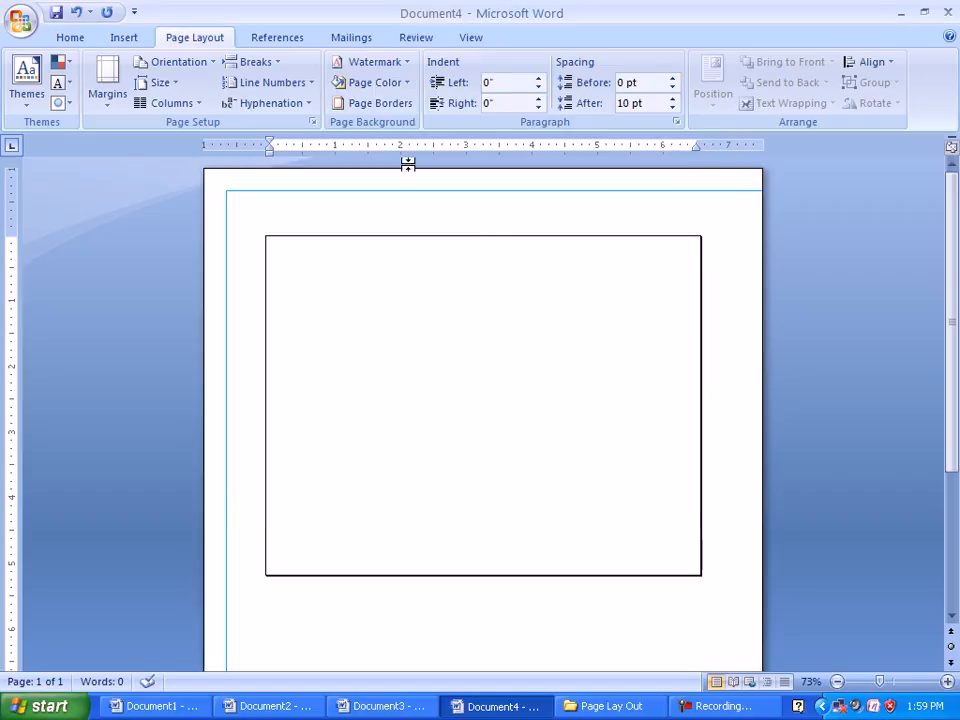
Remove the left edge of the light blue page border and apply the change to the whole document
left_click(362, 103)
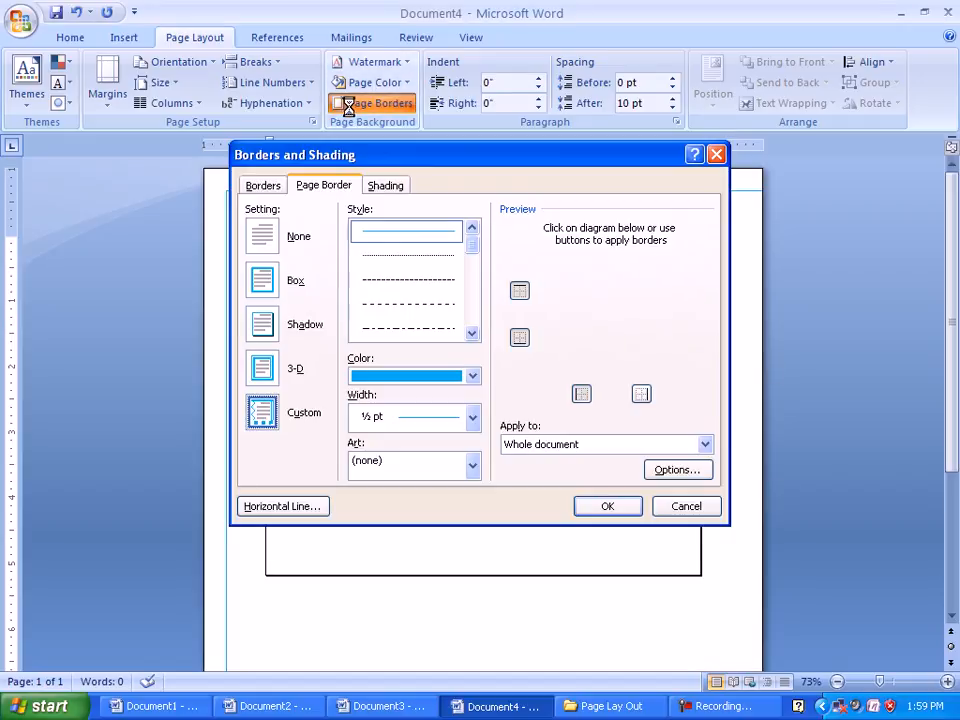
left_click(580, 394)
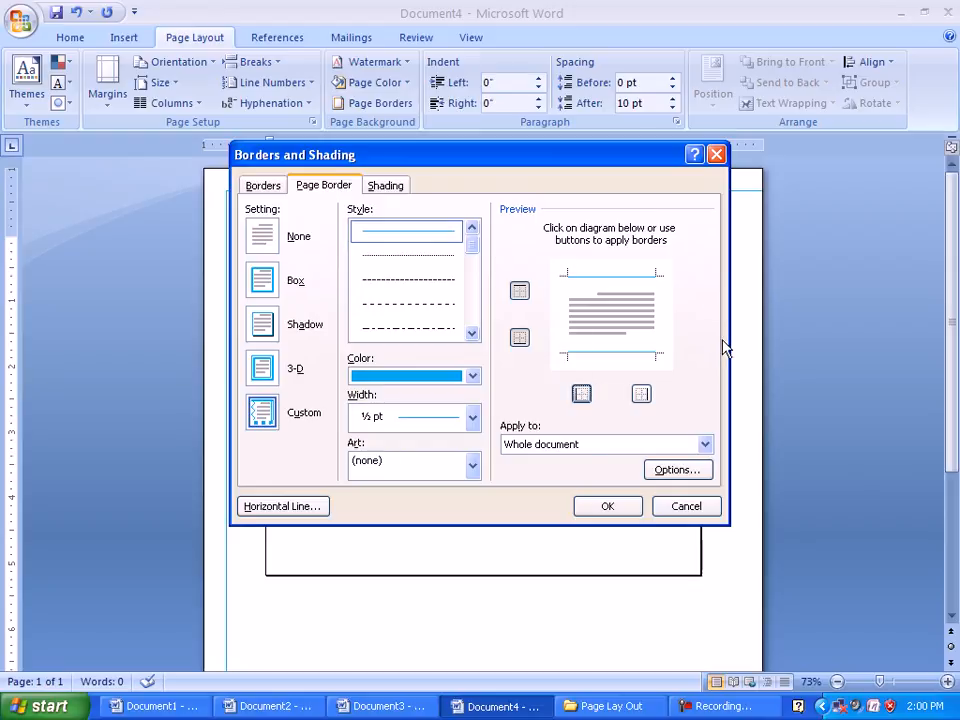
left_click(609, 507)
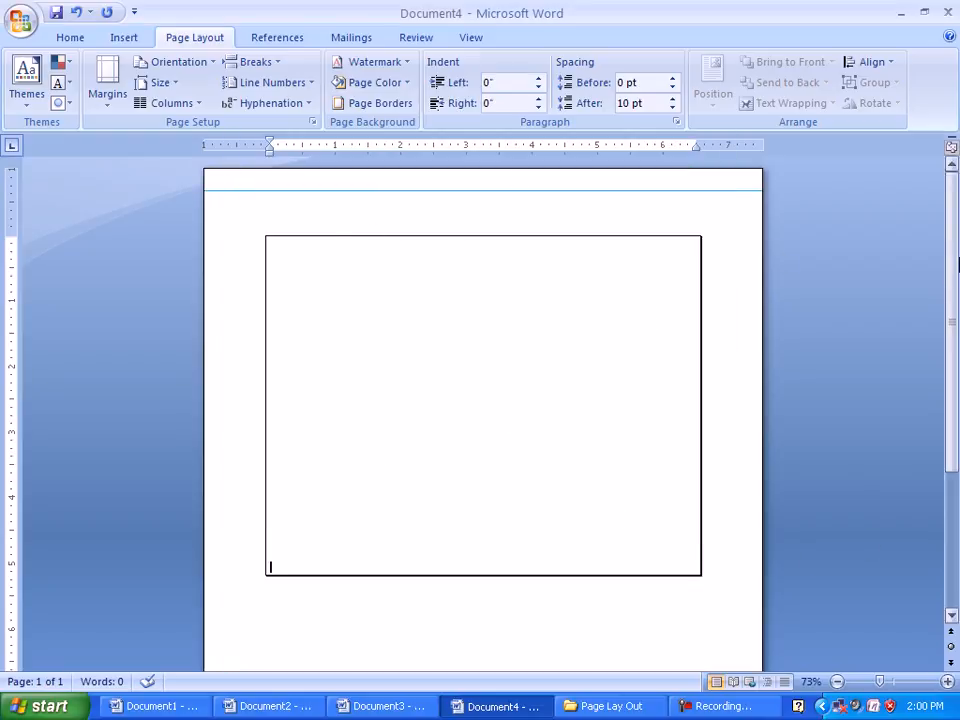
left_click(838, 681)
left_click(838, 681)
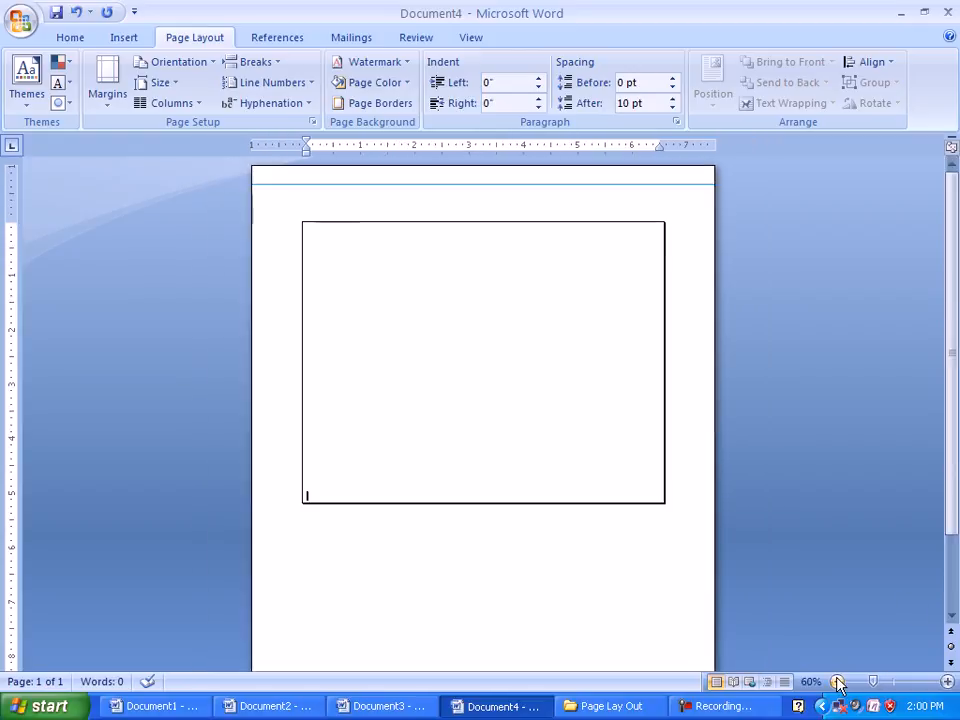
left_click(838, 681)
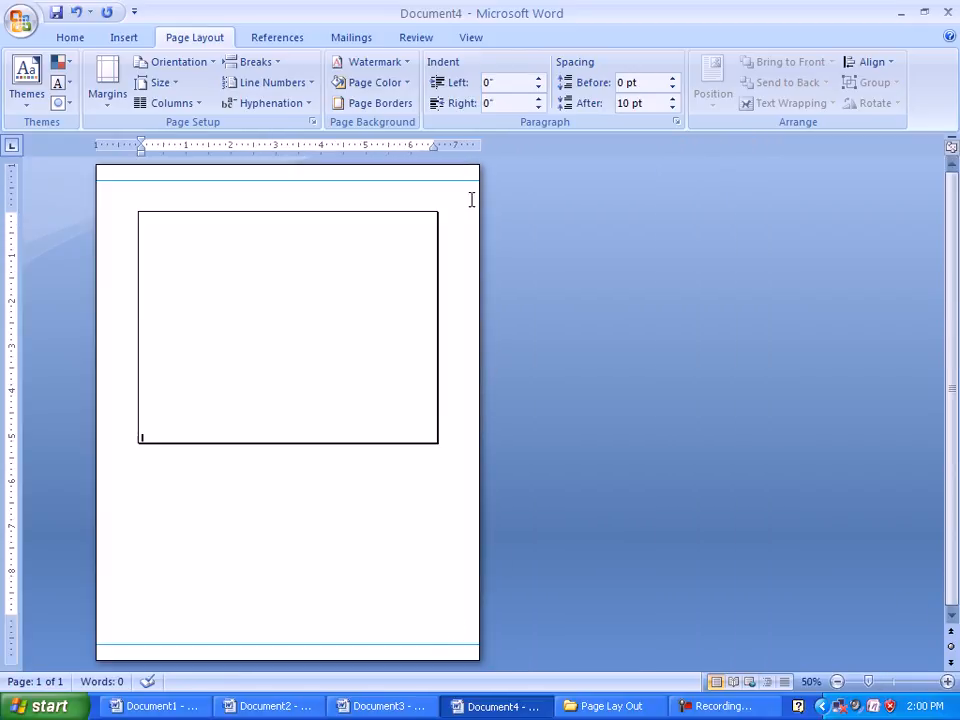
Change the light blue page border to have left and right edges only, without the top and bottom ones, and apply it
left_click(379, 104)
left_click(641, 395)
left_click(641, 395)
left_click(576, 396)
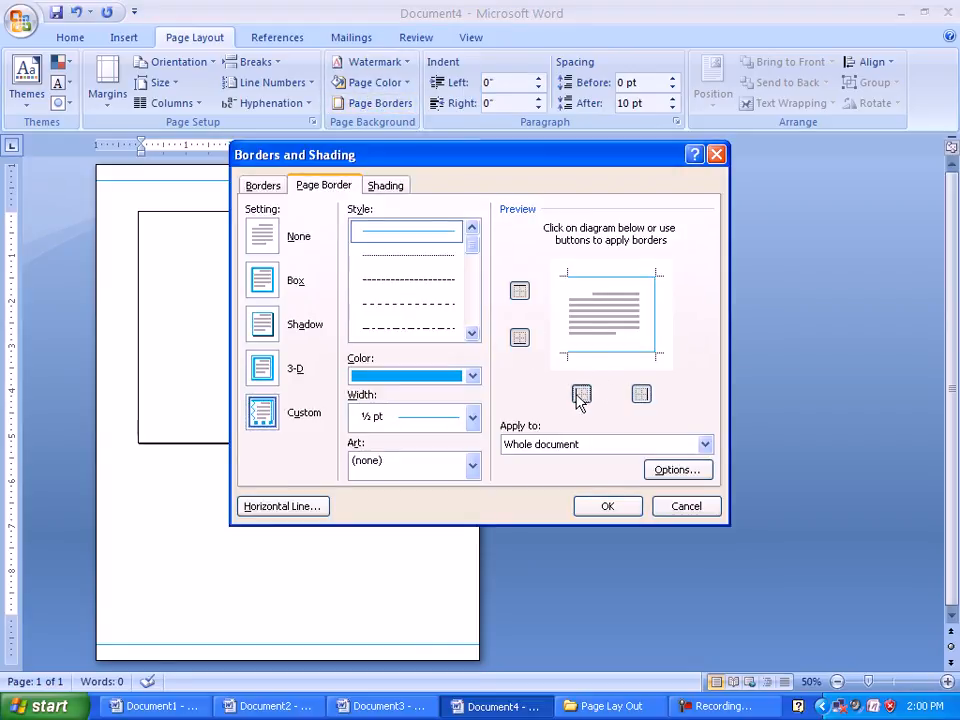
left_click(519, 292)
left_click(521, 339)
left_click(619, 508)
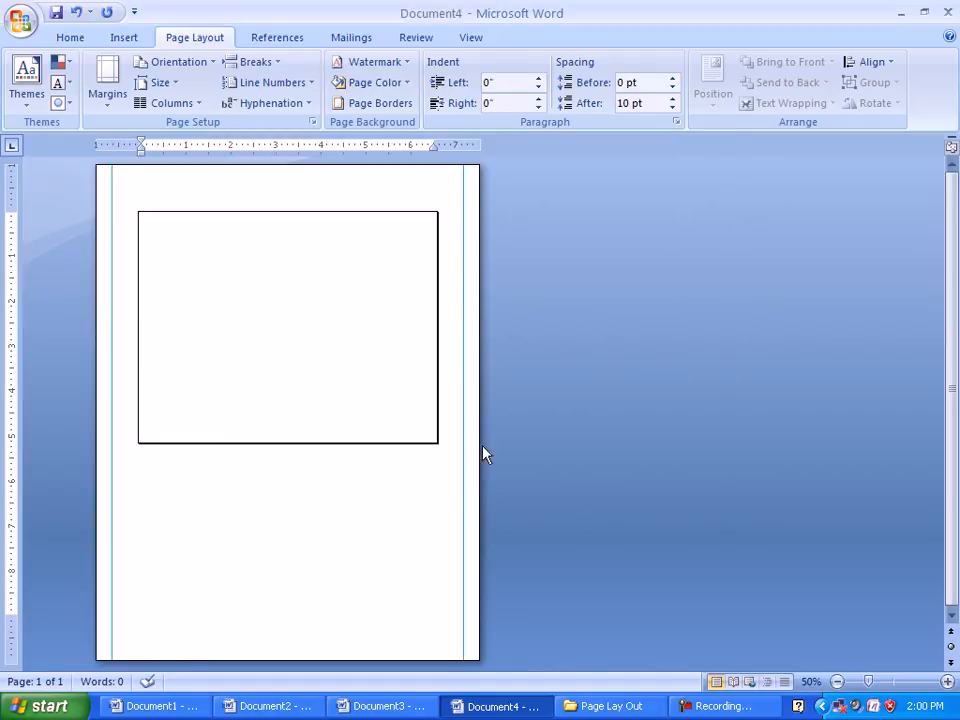
Replace the light blue line page border with the globe art border around the whole document
left_click(384, 103)
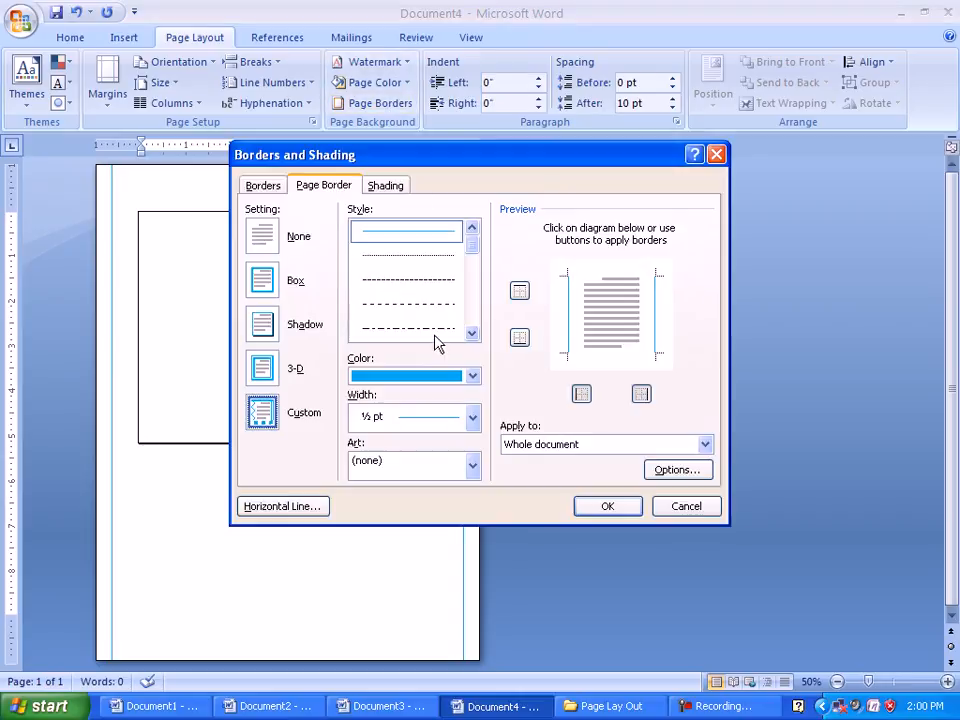
left_click(437, 471)
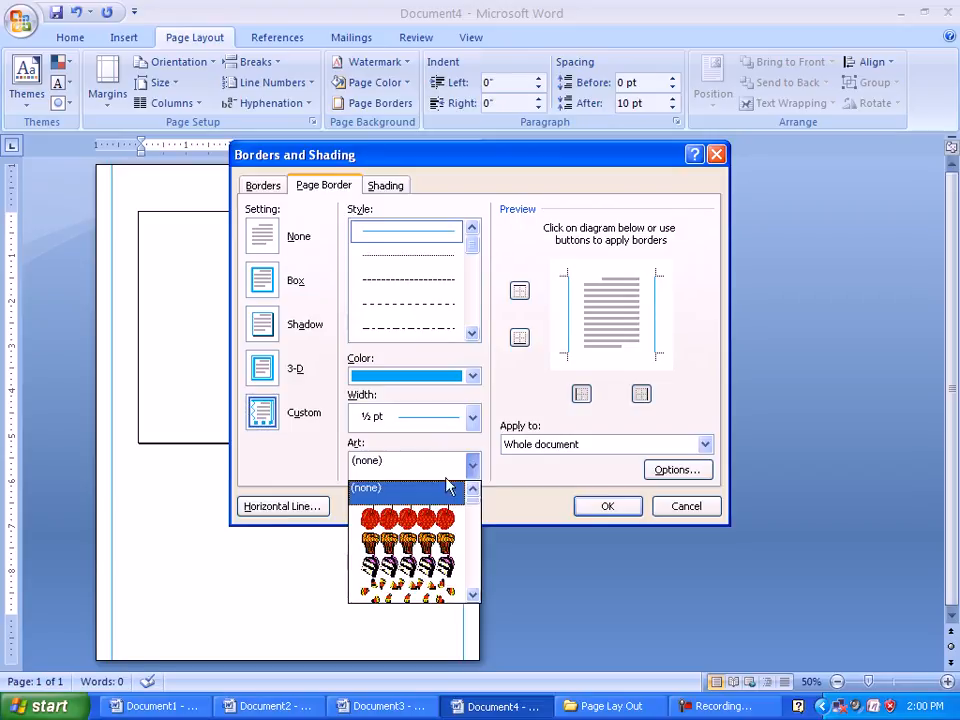
left_click_drag(472, 501, 472, 513)
left_click(424, 526)
left_click(606, 506)
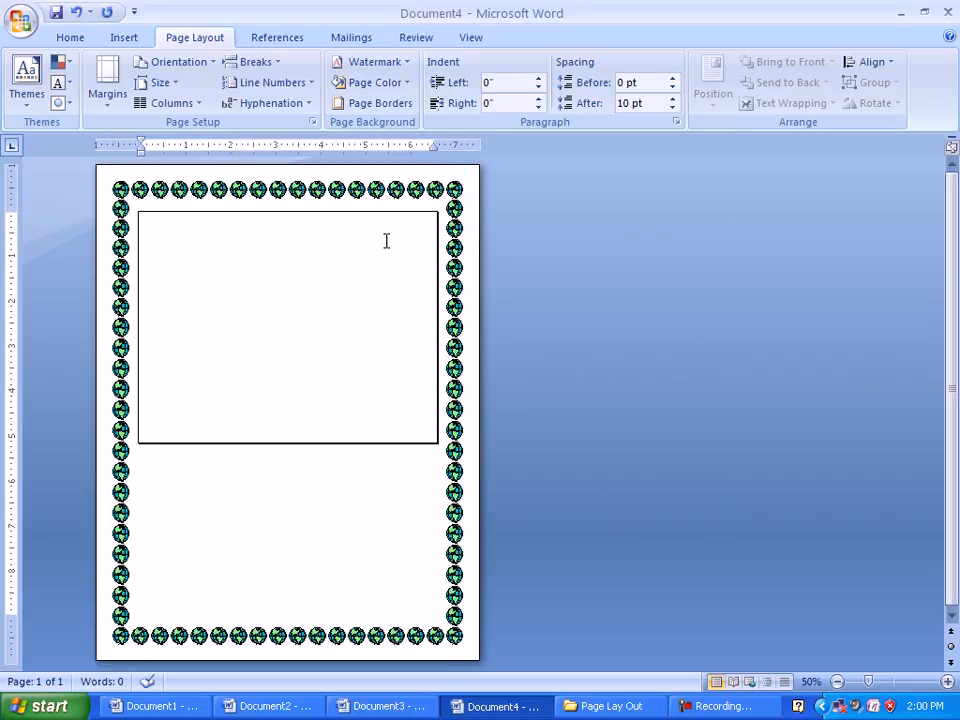
Reduce the globe page border's width to 18 pt and apply it
left_click(372, 103)
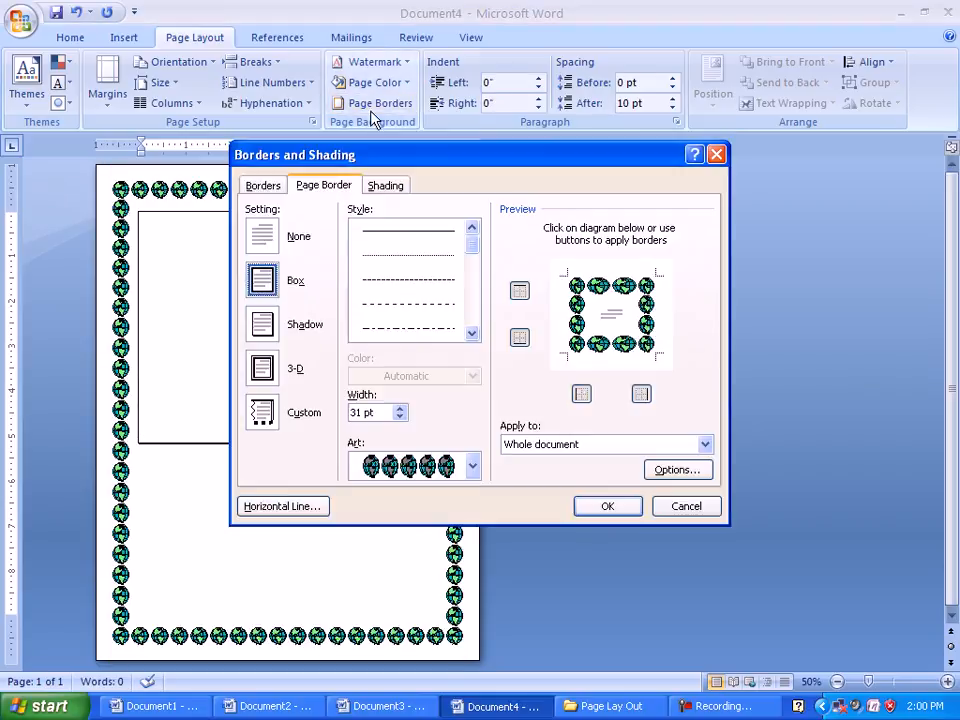
left_click(399, 417)
left_click(399, 417)
left_click(399, 417)
left_click(399, 417)
left_click(399, 417)
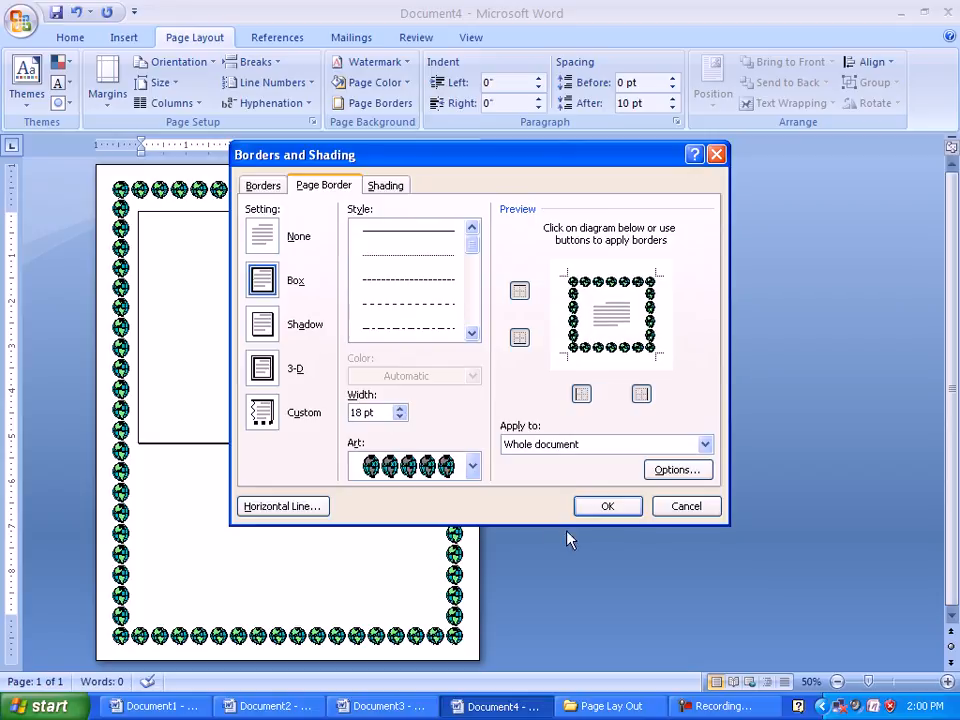
left_click(603, 513)
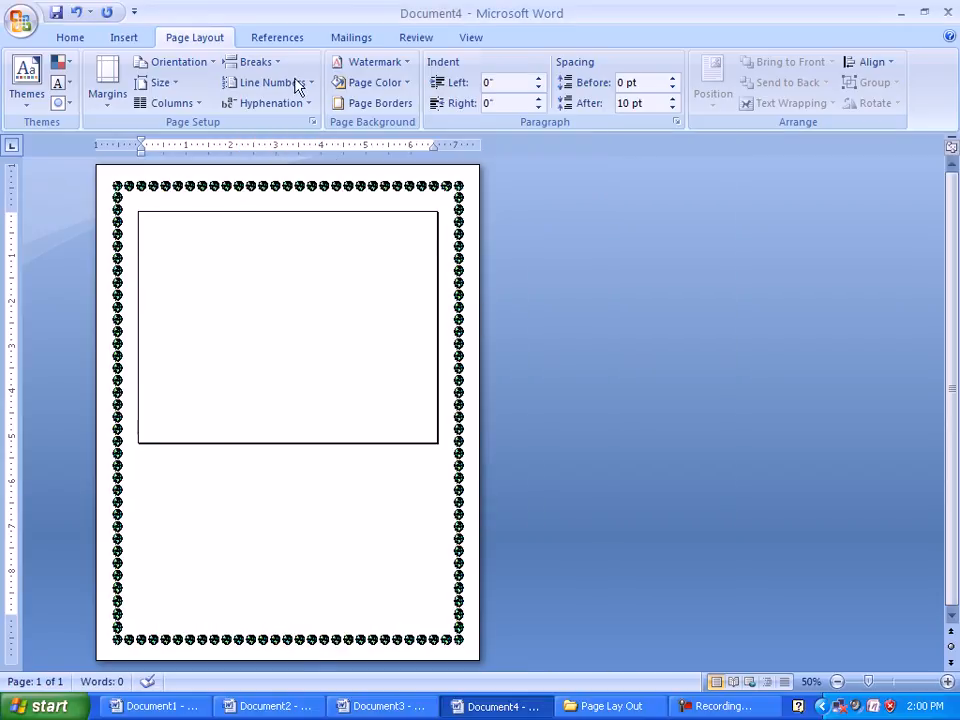
Set the globe page border's width to 25 pt and check the paragraph border settings
left_click(354, 103)
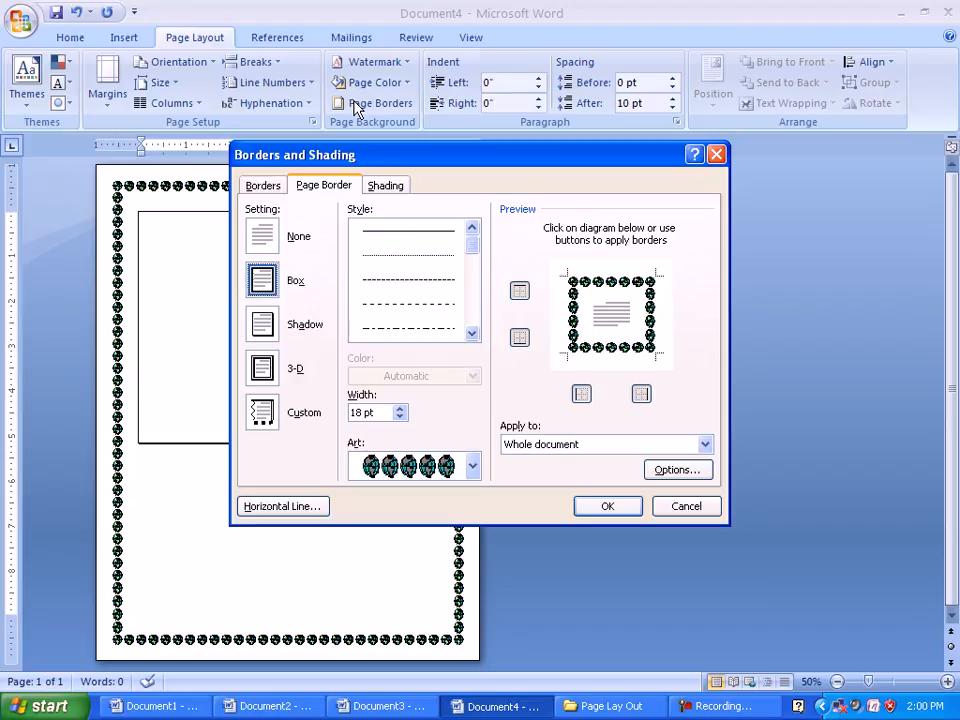
left_click(400, 408)
left_click(400, 408)
left_click(400, 408)
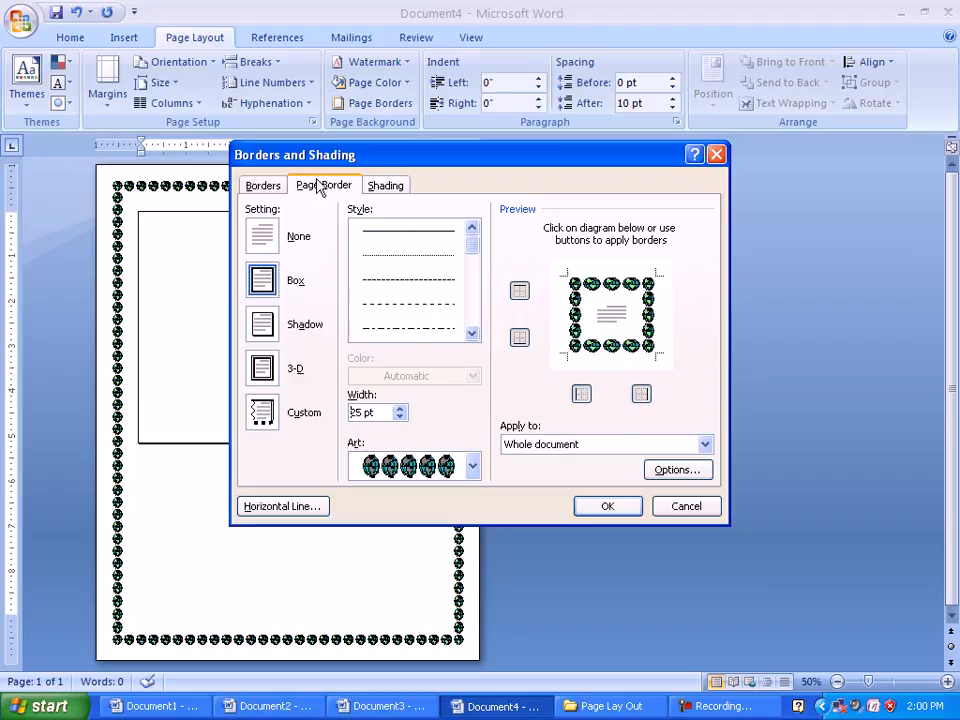
left_click(265, 187)
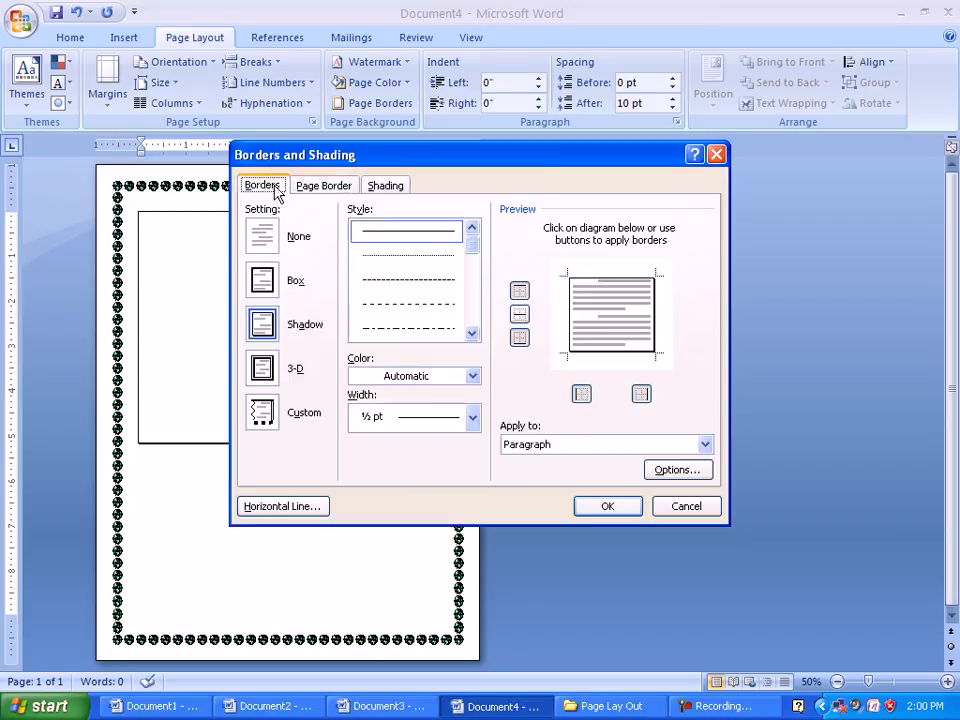
left_click(326, 188)
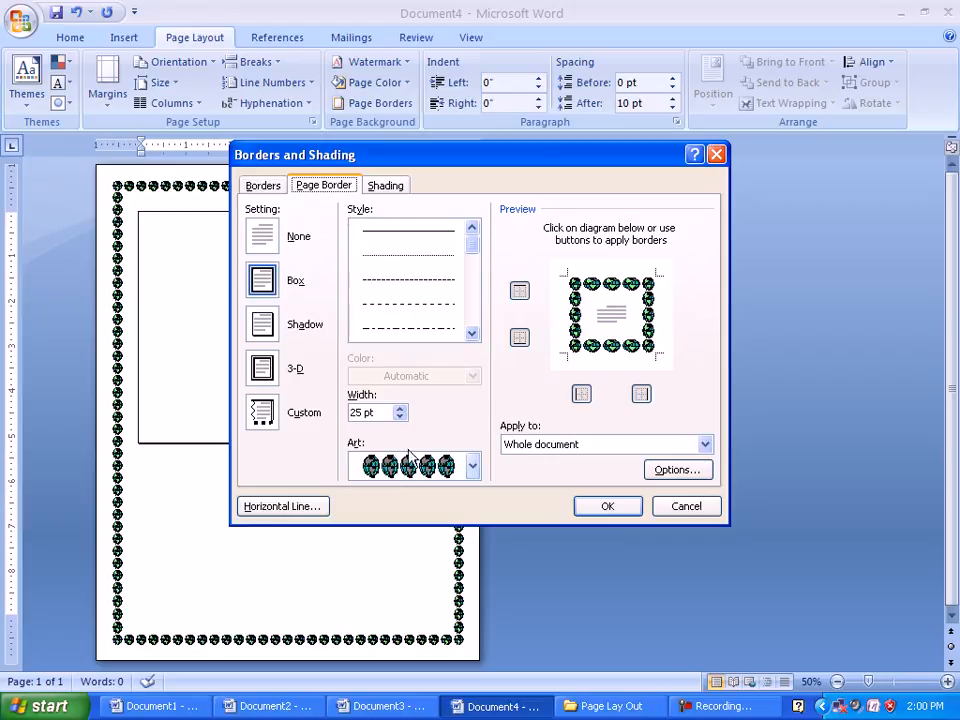
Apply the border settings with a tan theme color fill on the boxed paragraphs, and undo the paragraph shading and box
left_click(386, 186)
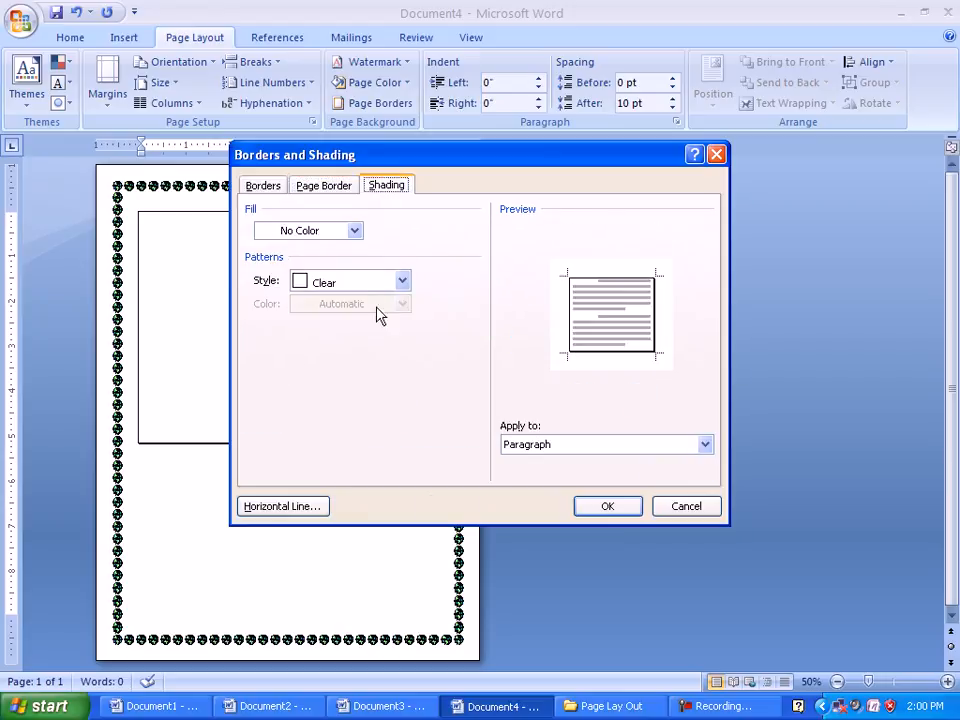
left_click(352, 233)
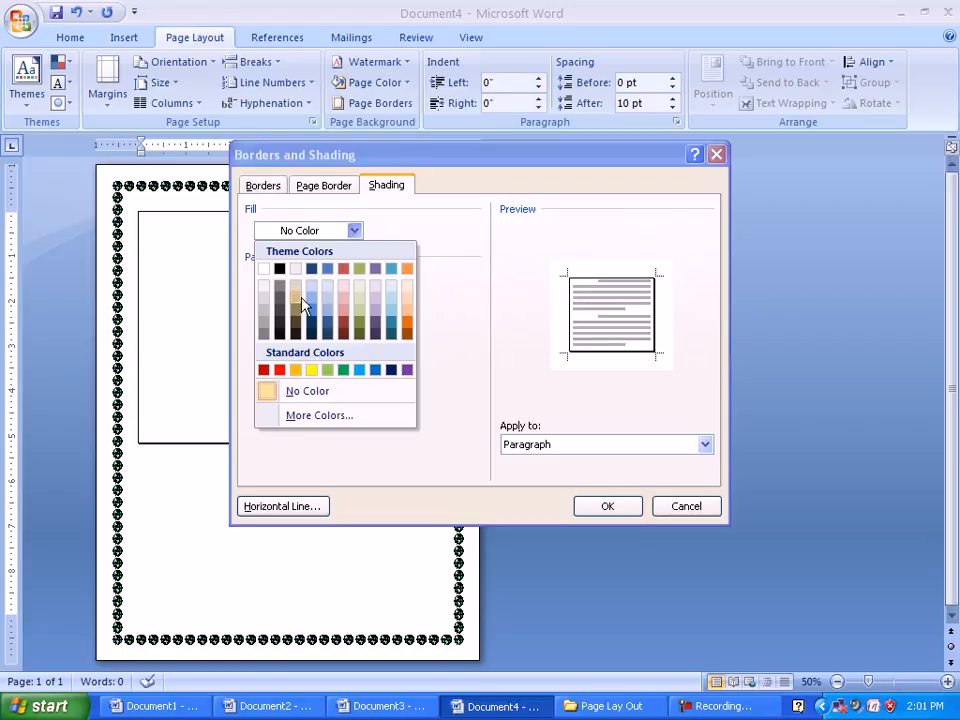
left_click(300, 298)
left_click(606, 506)
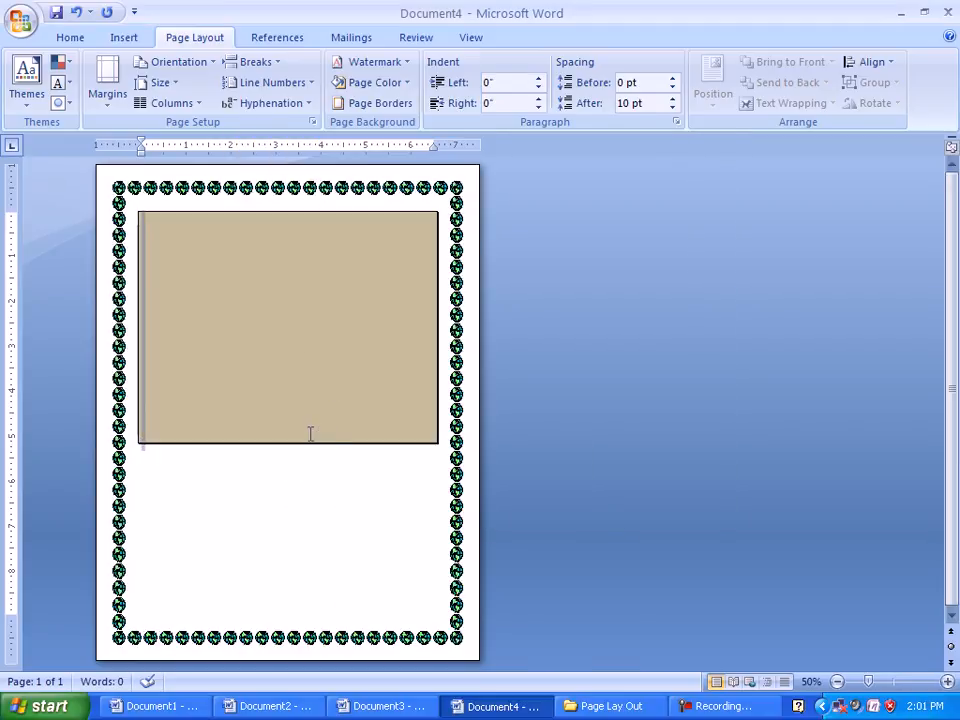
key("ctrl+z")
Shade the empty paragraph with a dark red theme color fill
left_click(366, 101)
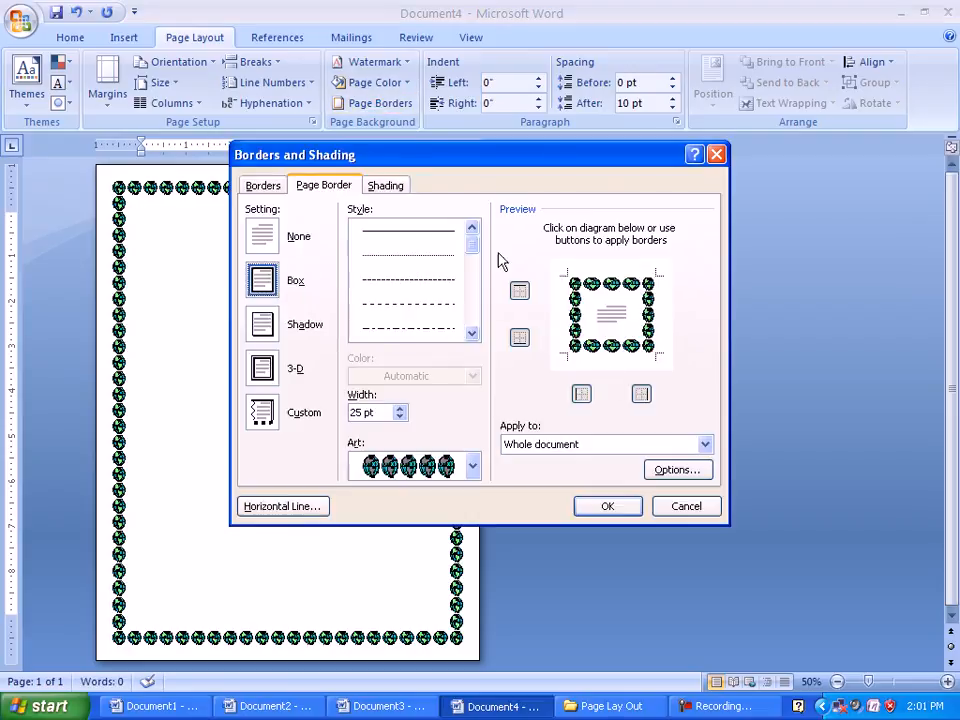
left_click(390, 186)
left_click(343, 284)
left_click(320, 233)
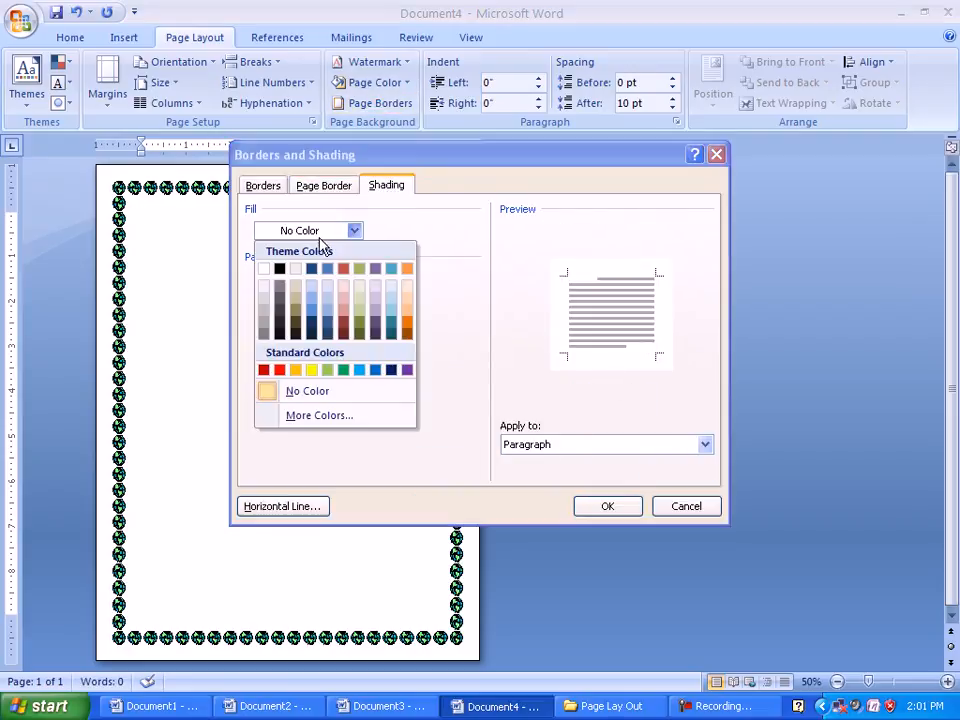
left_click(343, 324)
left_click(592, 508)
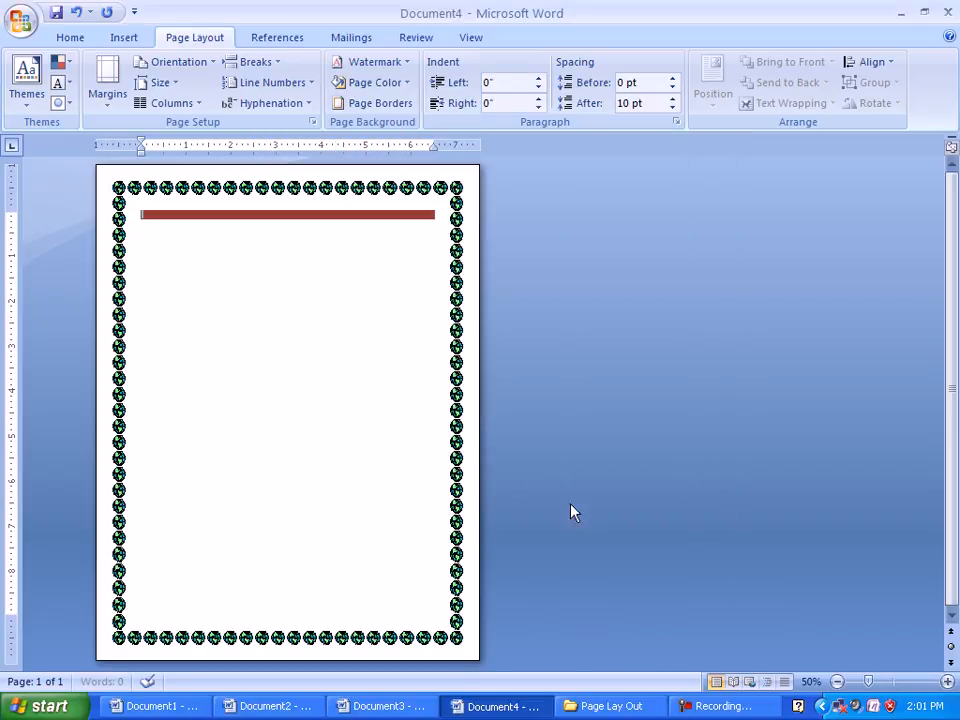
Extend the dark red shaded area downward by adding 12 blank paragraphs
key("Return")
key("Return")
key("Return")
key("Return")
key("Return")
key("Return")
key("Return")
key("Return")
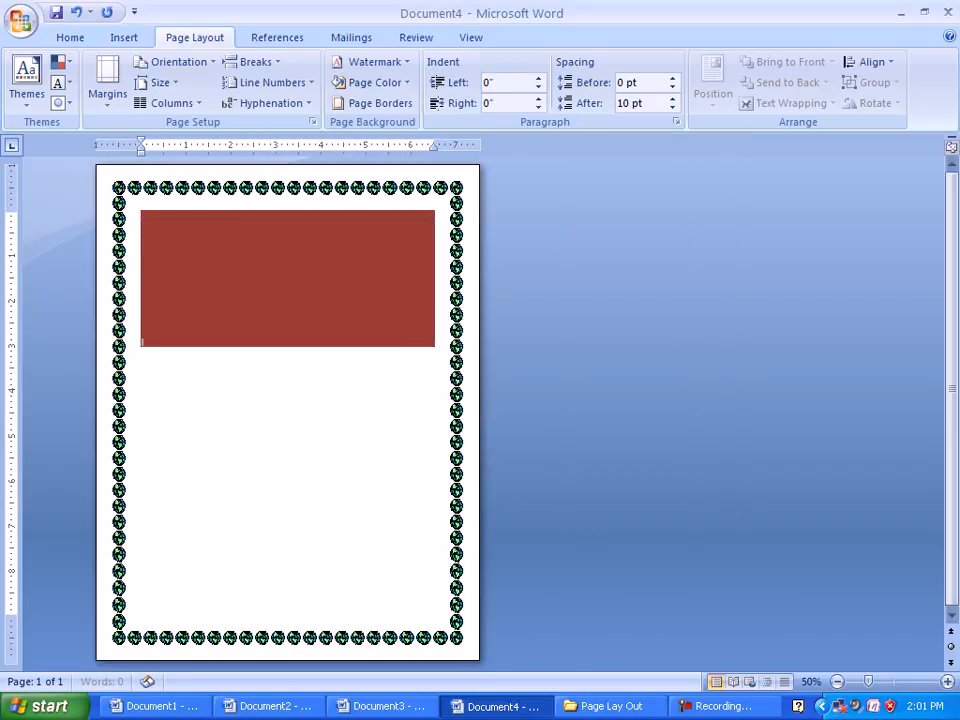
key("Return")
key("Return")
key("Return")
key("Return")
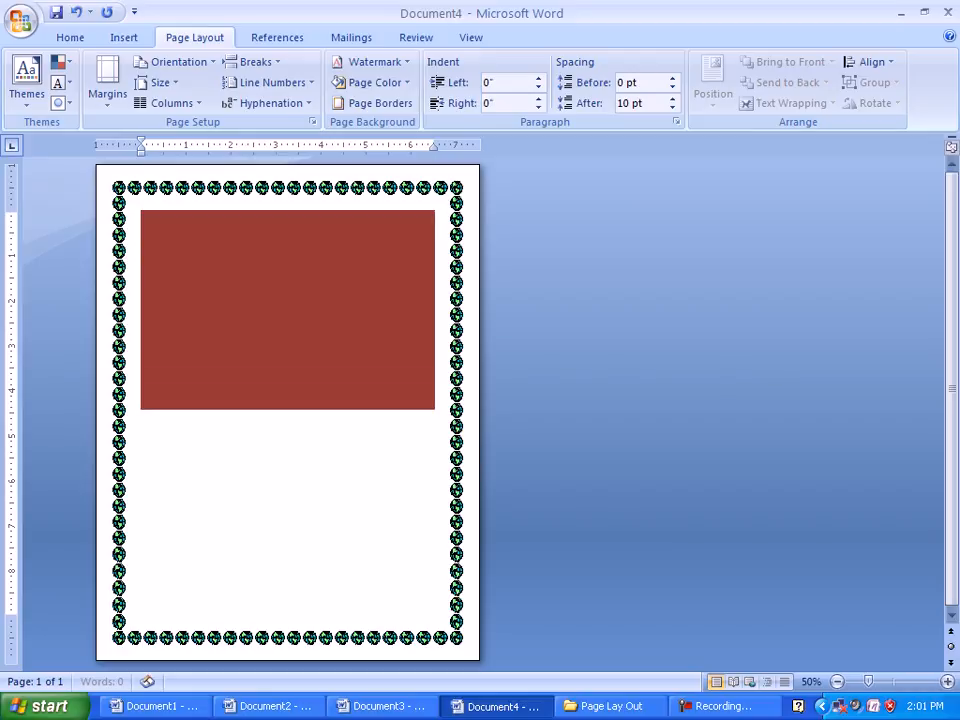
Enter the sample text "asasdfkn" and, on a new line below it, "asd" in the shaded area
type("asasdfkn")
key("Return")
type("asd")
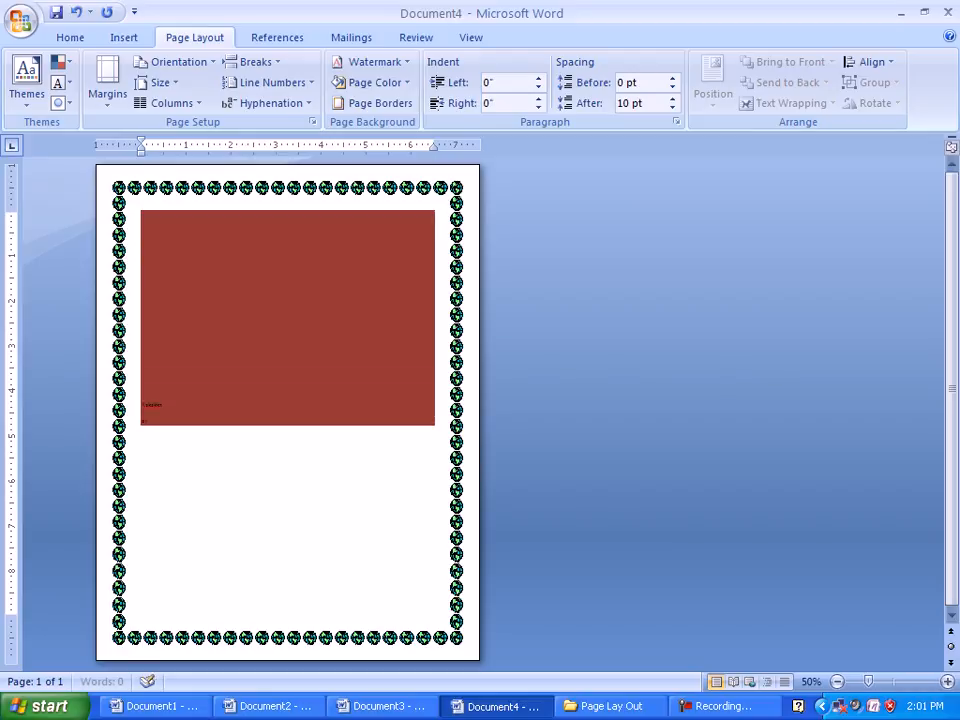
Apply a 12.5% shading pattern over the dark red paragraph fill
left_click(378, 103)
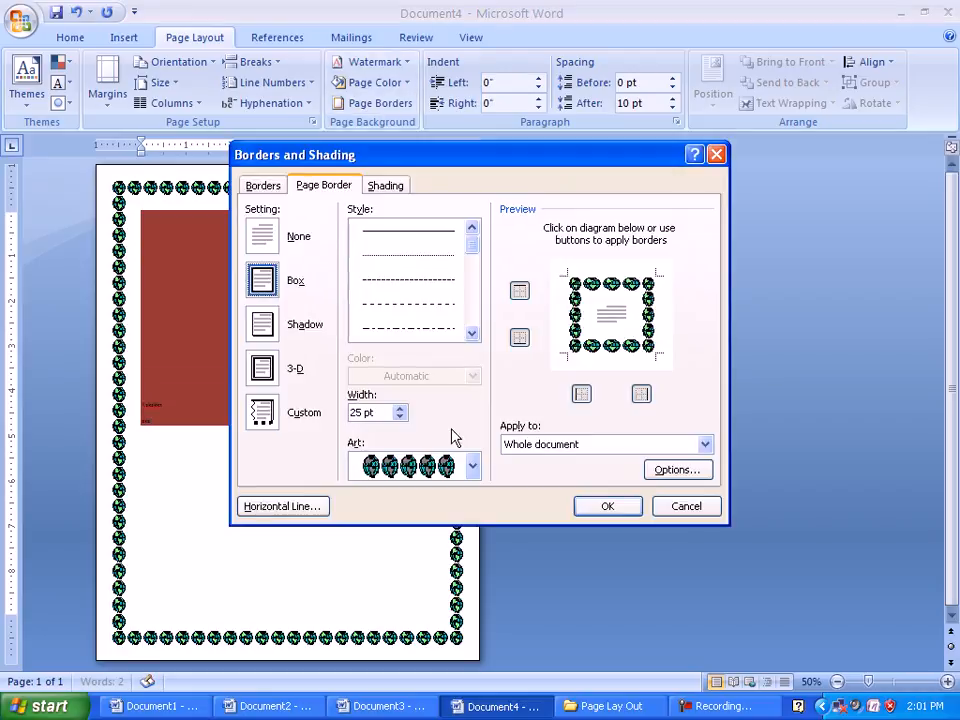
left_click(381, 188)
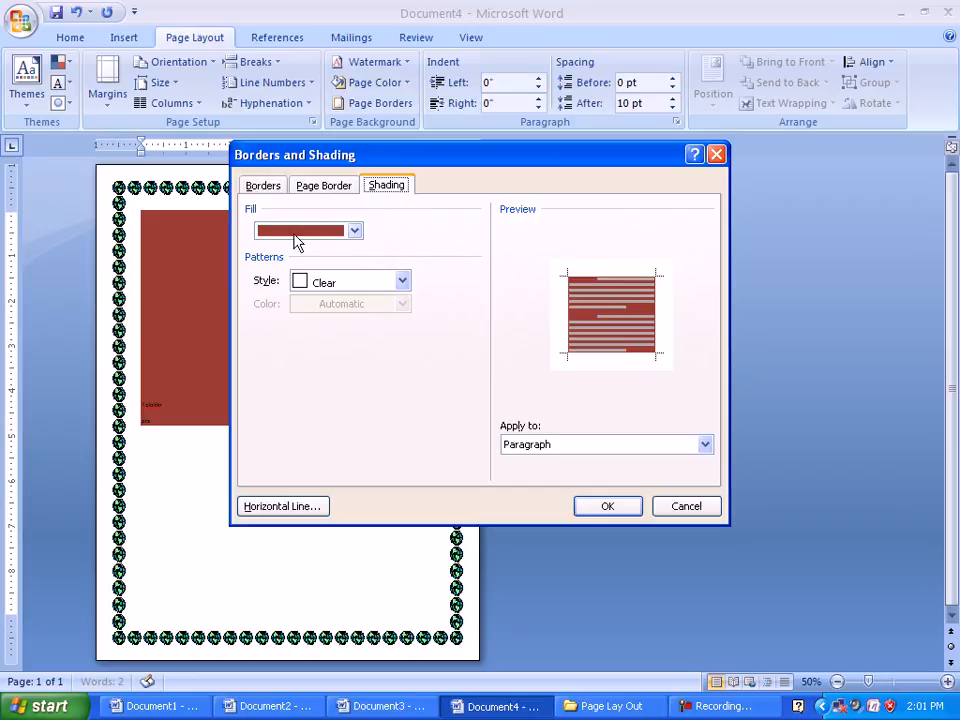
left_click(356, 284)
left_click(328, 370)
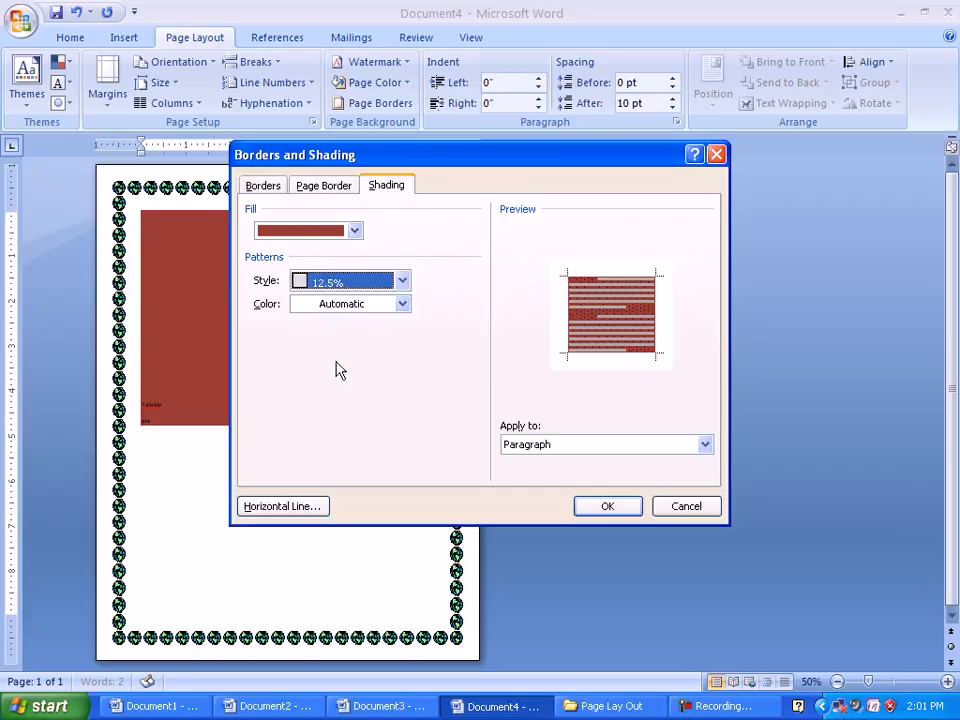
left_click(590, 514)
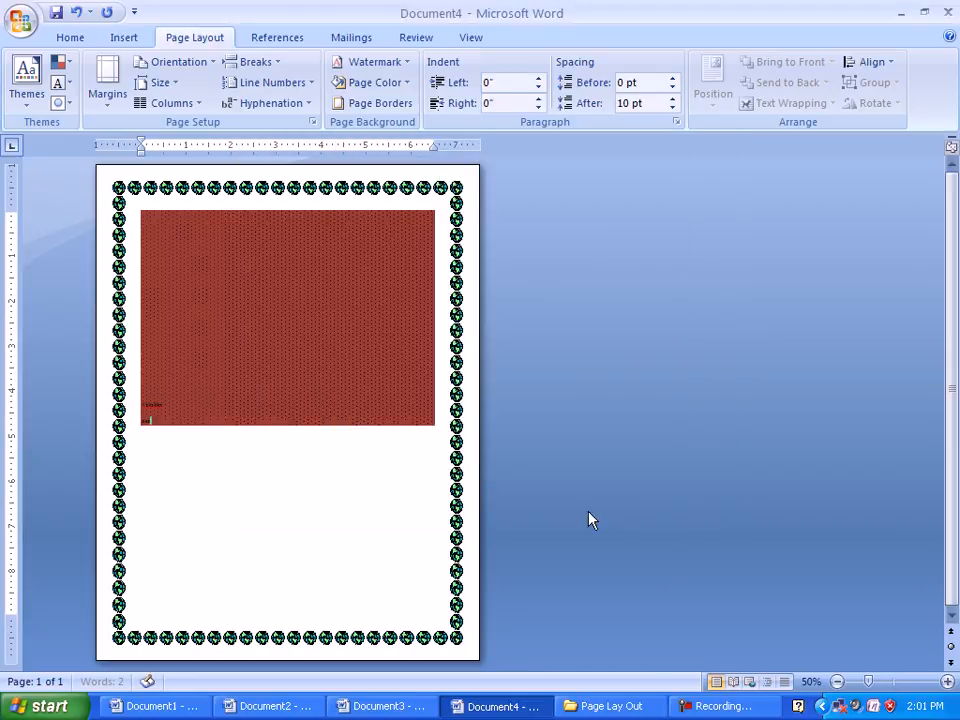
Set the paragraph shading pattern to 15% in a dark olive green theme color and apply it
left_click(388, 103)
left_click_drag(502, 163, 728, 191)
left_click(617, 213)
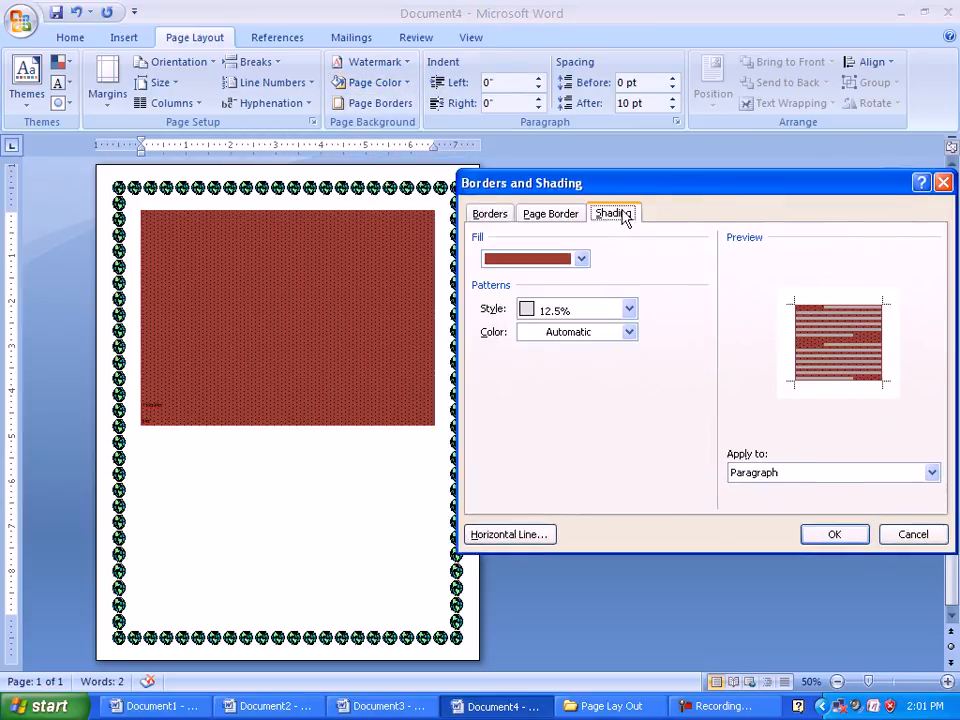
left_click(589, 312)
left_click(560, 414)
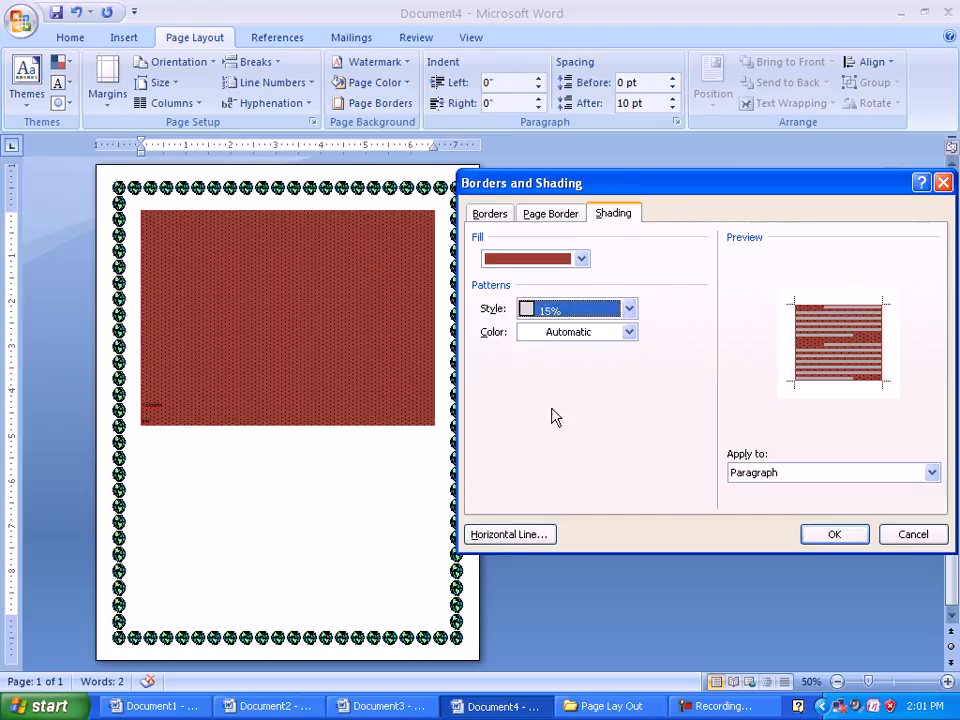
left_click(592, 334)
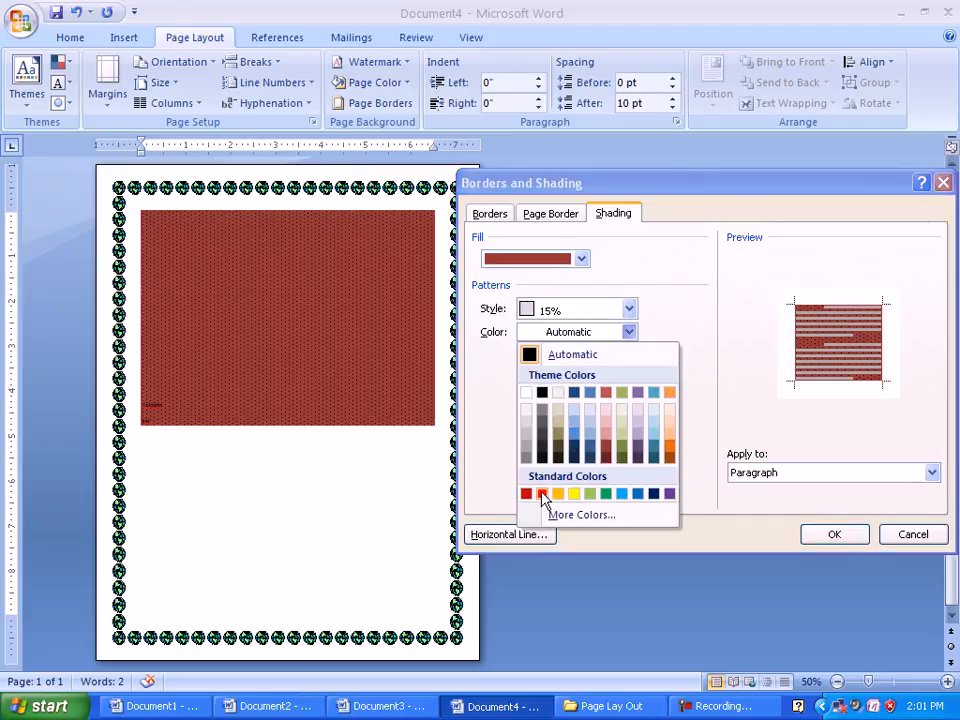
left_click(621, 443)
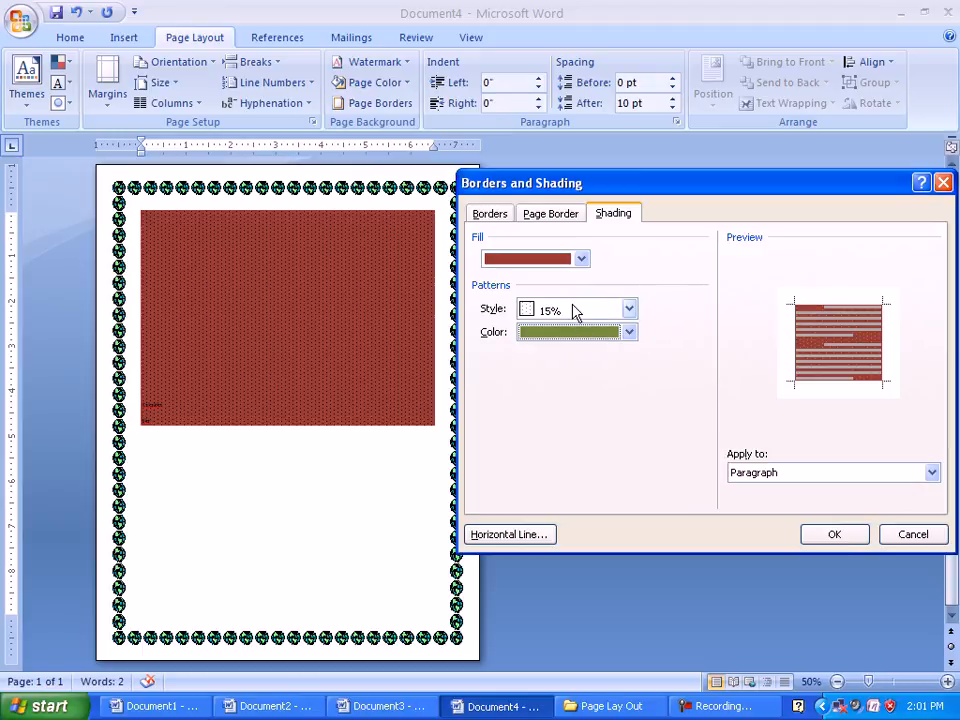
left_click(832, 532)
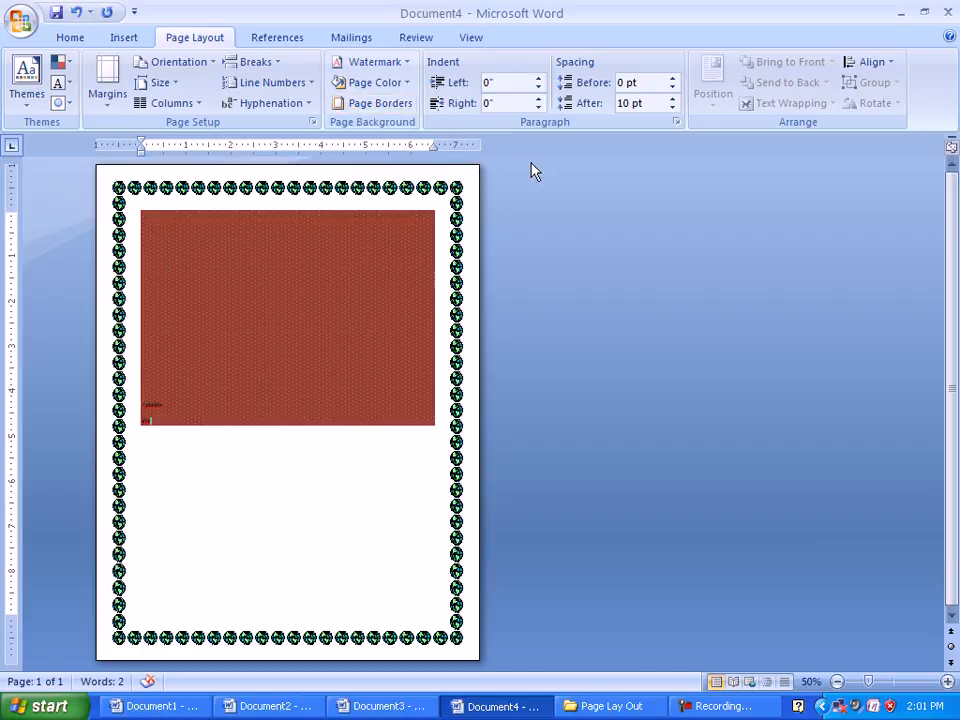
Indent the "asd" paragraph 3.1" from the left and 3" from the right
left_click(538, 78)
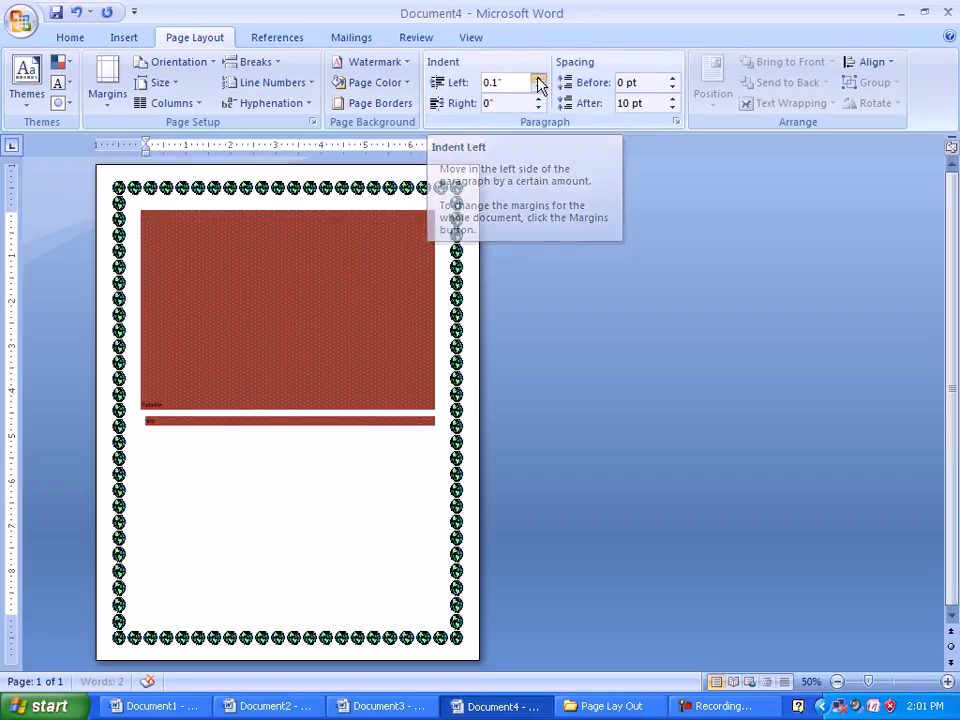
left_click(538, 78)
left_click(538, 78)
left_click(538, 78)
left_click(538, 78)
left_click(538, 78)
left_click(538, 78)
left_click_drag(540, 82, 540, 103)
Try adjusting the left indent of a blank paragraph in the upper shaded area
left_click(276, 373)
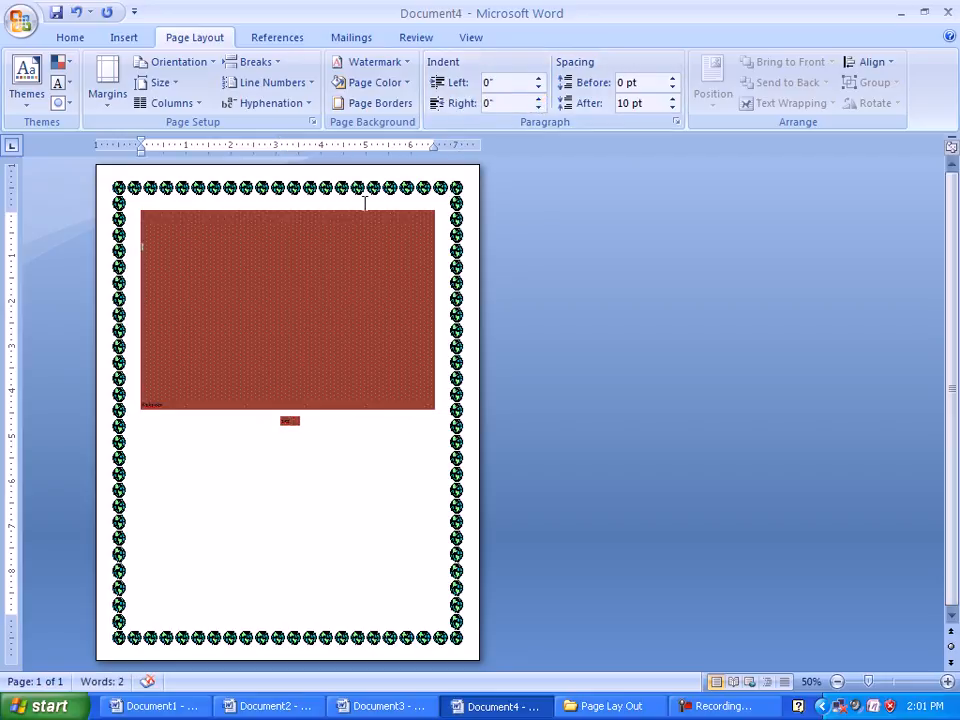
left_click_drag(538, 88, 538, 80)
left_click(538, 88)
Replace the entire document content with the text "Helo every"
key("ctrl+a")
key("Delete")
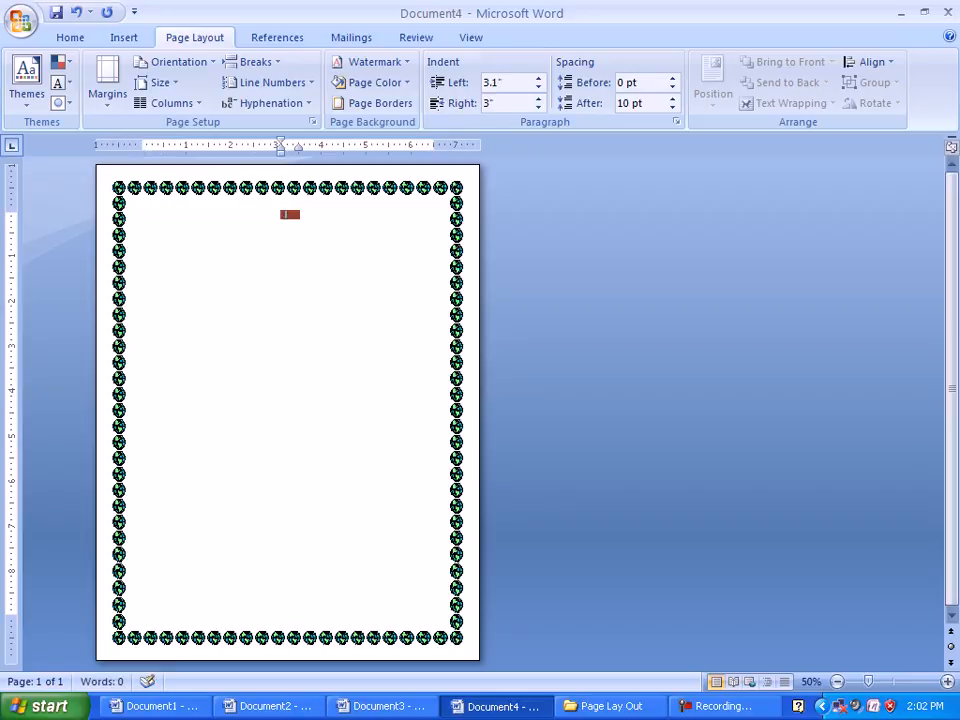
type("kka")
key("BackSpace")
key("BackSpace")
type("eloo")
key("BackSpace")
type("every")
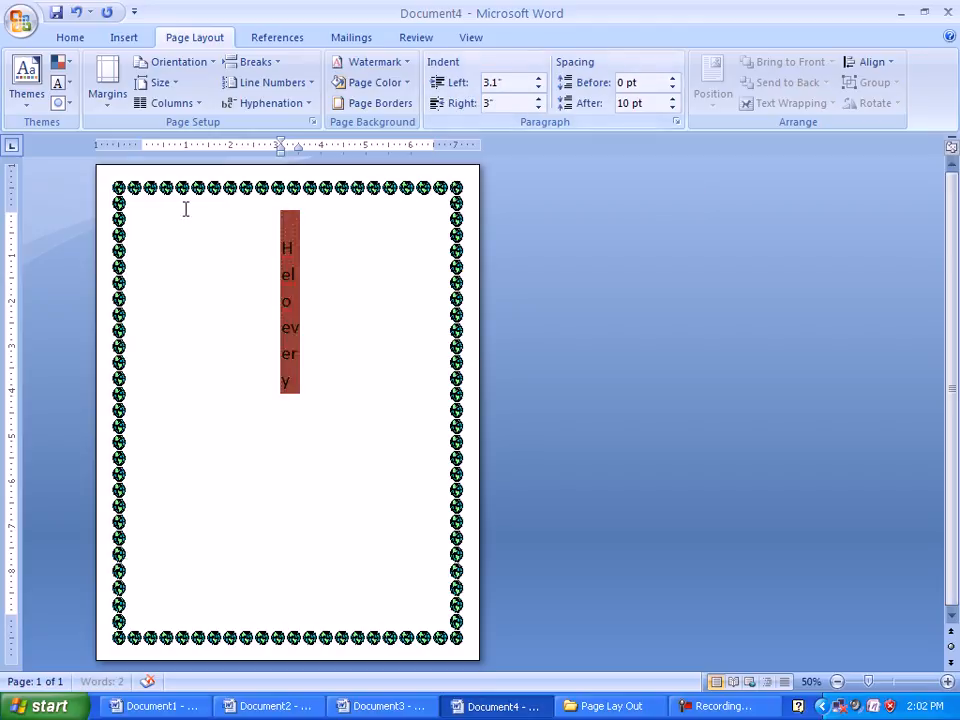
left_click(158, 82)
left_click(160, 83)
left_click(160, 83)
left_click(152, 110)
left_click(163, 104)
left_click(156, 134)
Set the left indent of the "Helo every" paragraph to 2.8" and its right indent to 1.5"
key("ctrl+a")
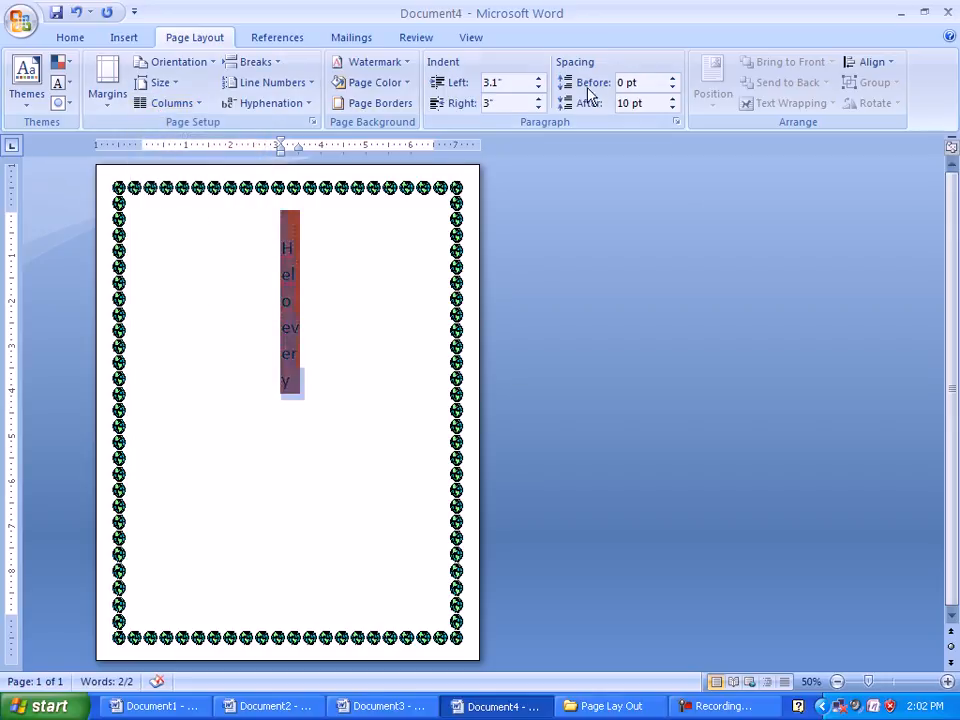
left_click(538, 78)
left_click(538, 78)
left_click(538, 89)
left_click_drag(539, 89, 539, 89)
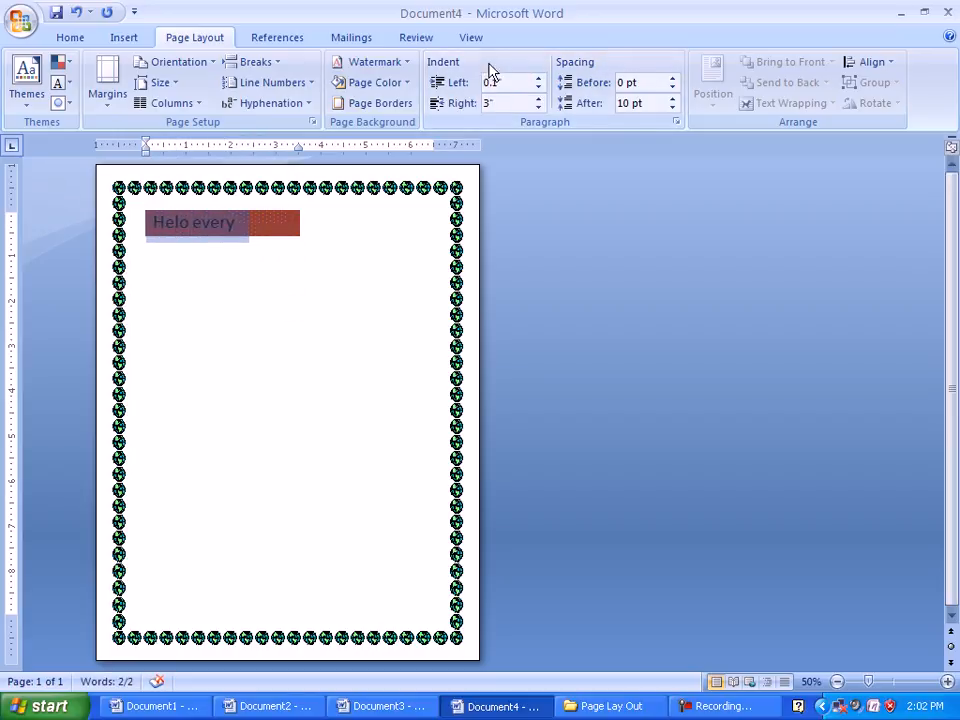
left_click(540, 88)
mouse_move(541, 81)
left_mouse_down()
mouse_move(537, 111)
mouse_move(538, 81)
left_mouse_up()
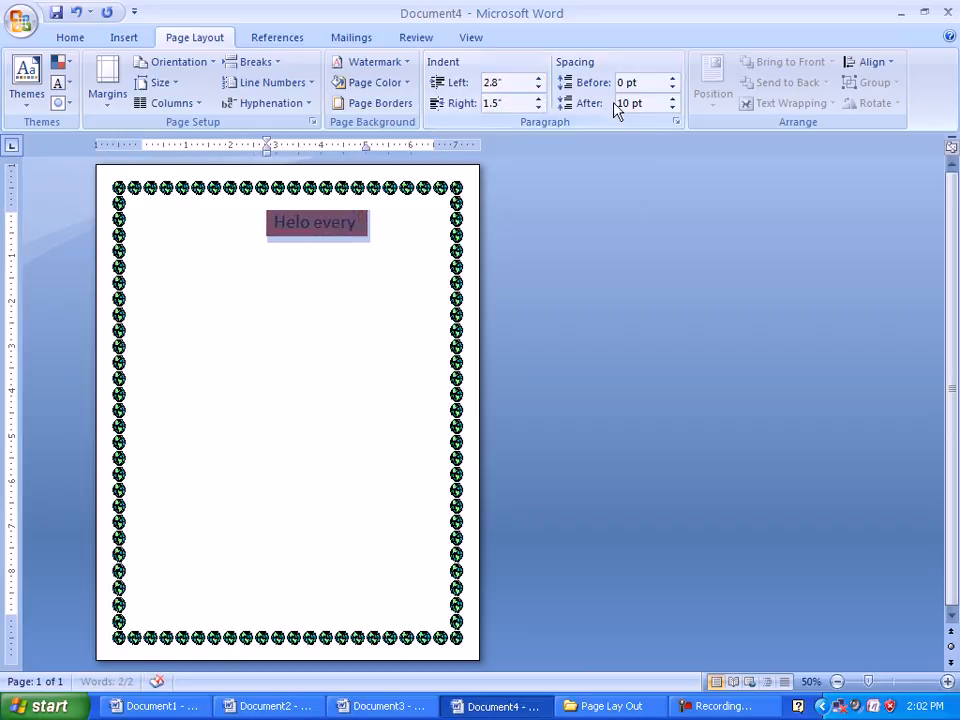
Increase the spacing before the "Helo every" paragraph to 264 pt
left_click(672, 88)
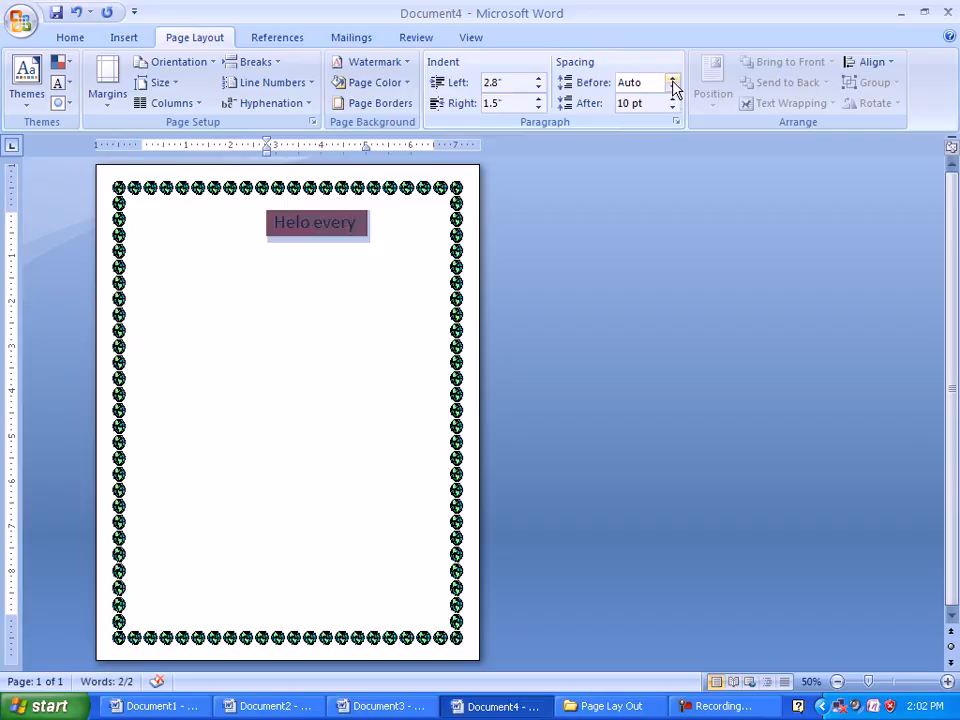
left_click(673, 79)
left_click(673, 79)
left_click(673, 79)
left_click(673, 79)
left_click(673, 79)
left_click(673, 79)
left_click_drag(672, 80, 672, 80)
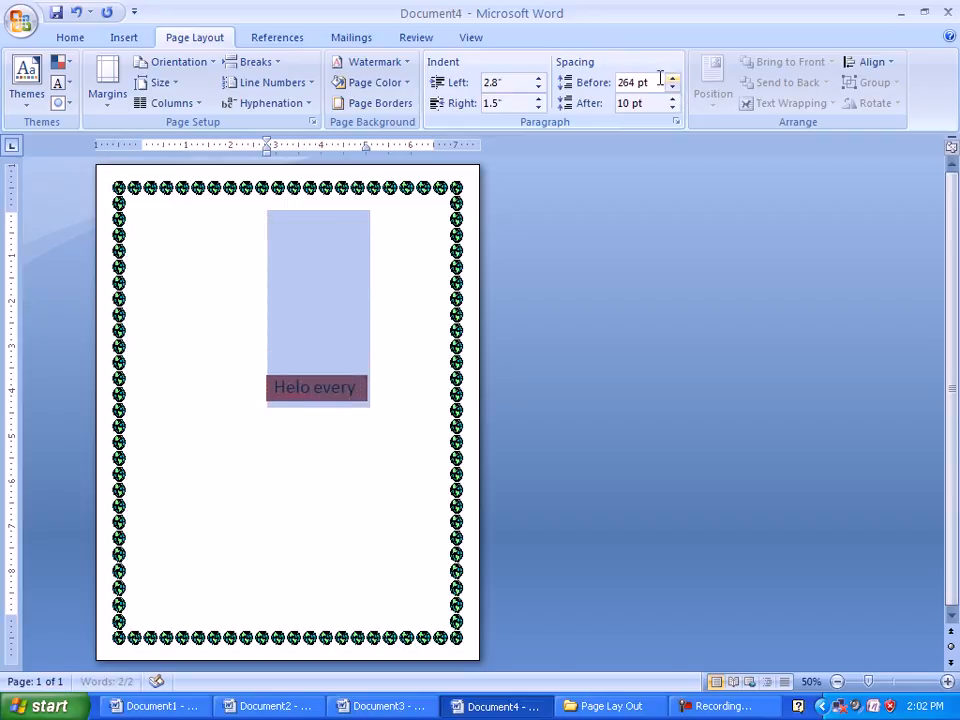
Set the spacing after the "Helo every" paragraph to Auto and the spacing before it to 0 pt
left_click(671, 108)
left_click(671, 108)
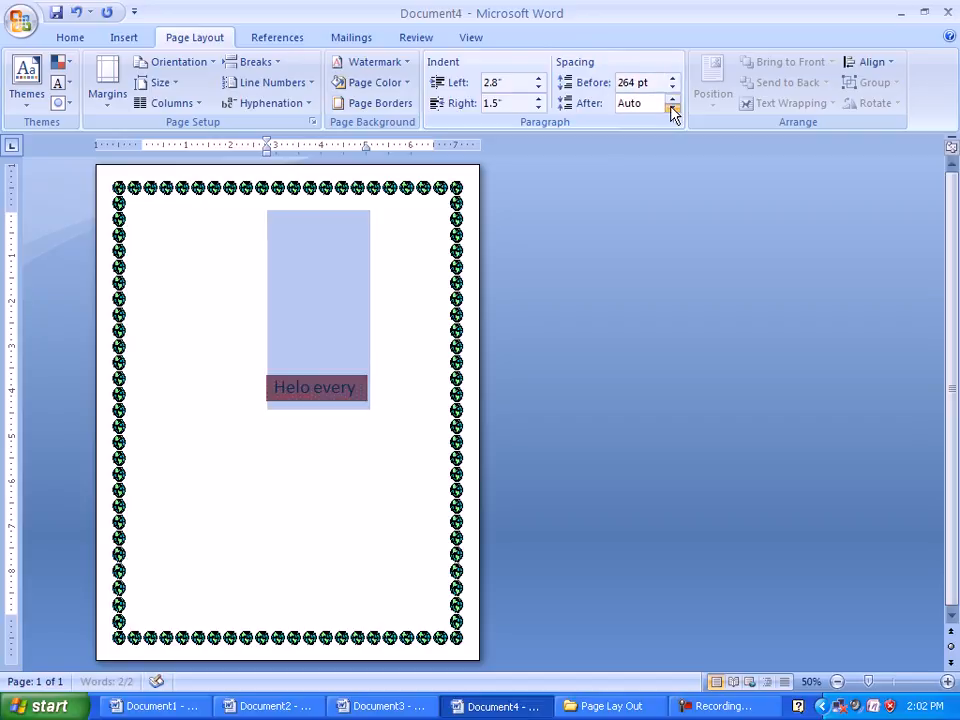
left_click_drag(671, 100, 671, 108)
left_click(672, 88)
left_click_drag(673, 80, 672, 88)
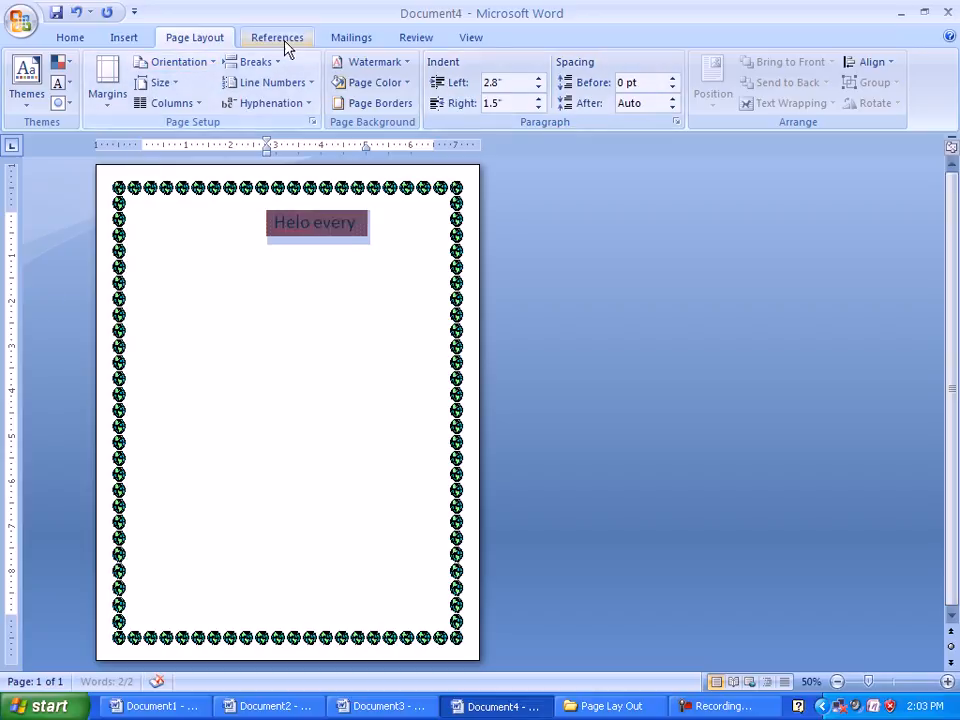
left_click(359, 243)
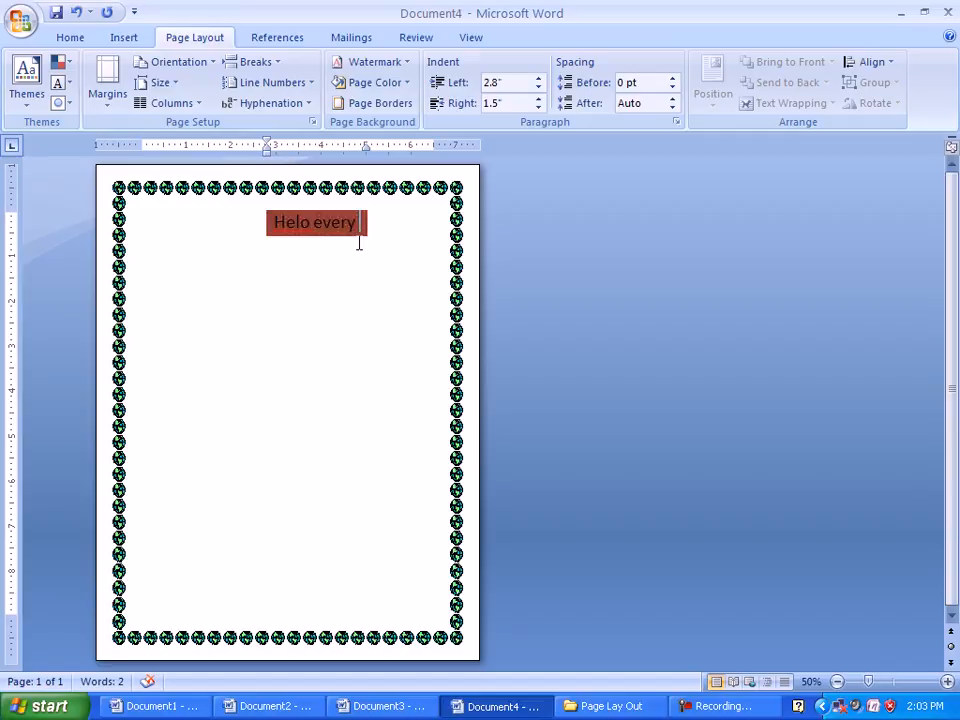